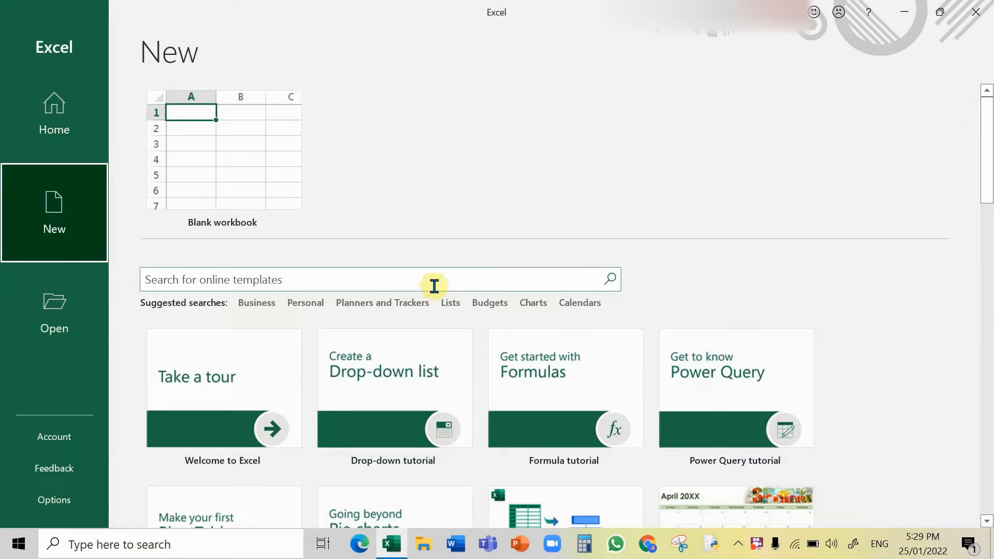
Step: Search the templates for Lists and preview the Weekly chore schedule template, then close the preview
click(452, 305)
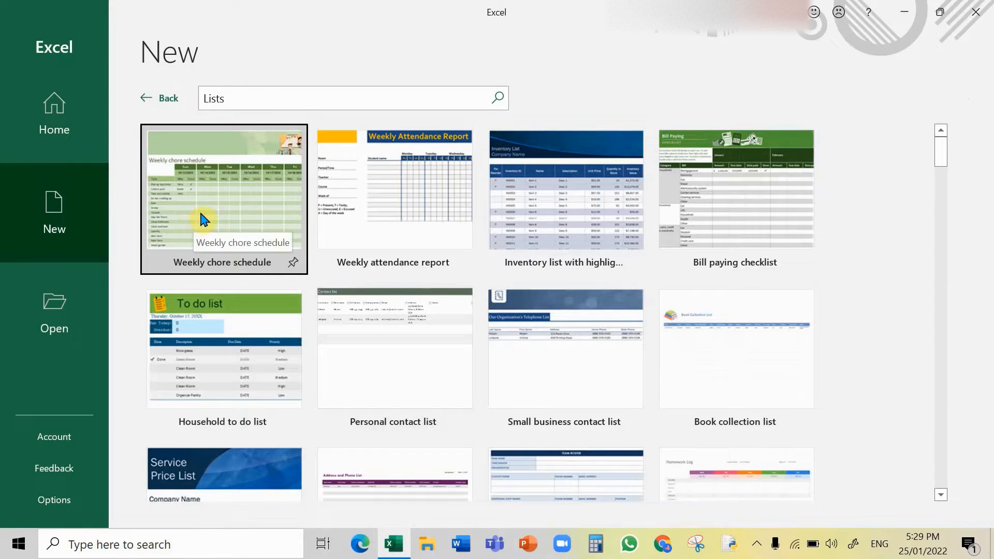
click(225, 203)
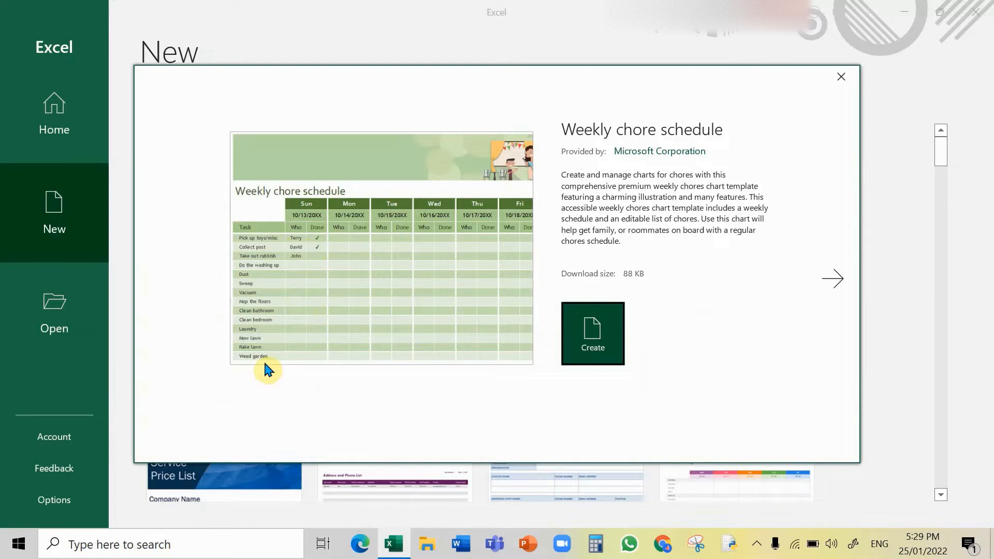
click(841, 80)
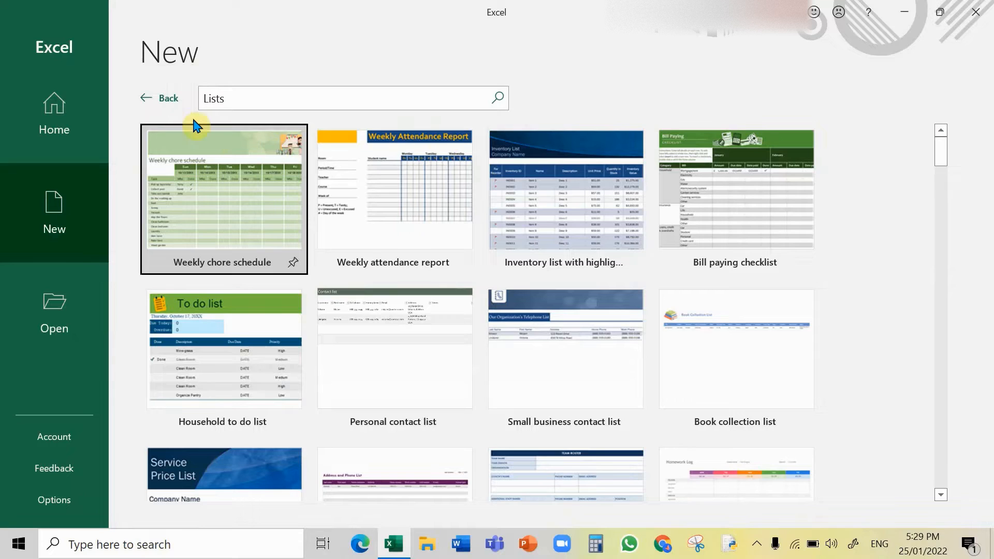
Step: Go back from the template search and create a blank workbook
click(158, 99)
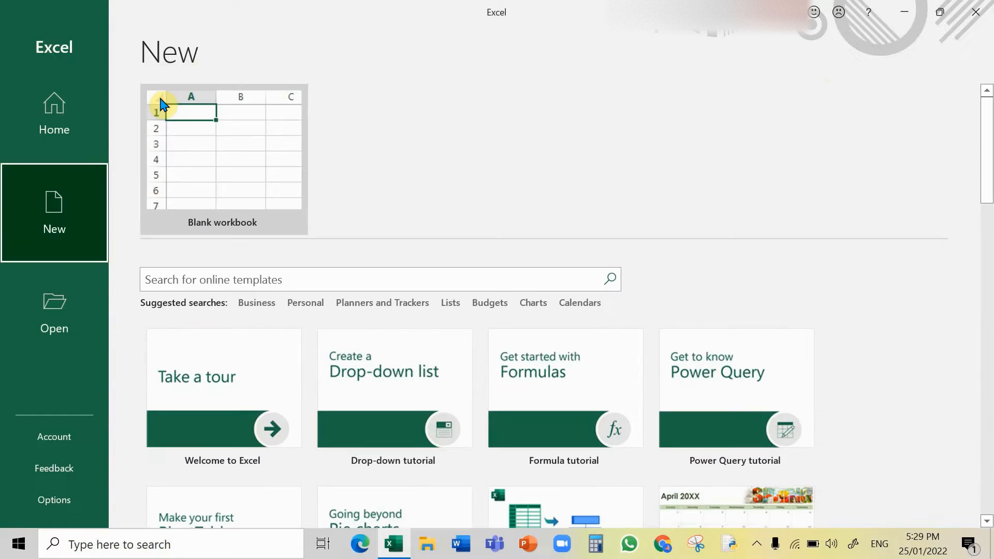
click(209, 137)
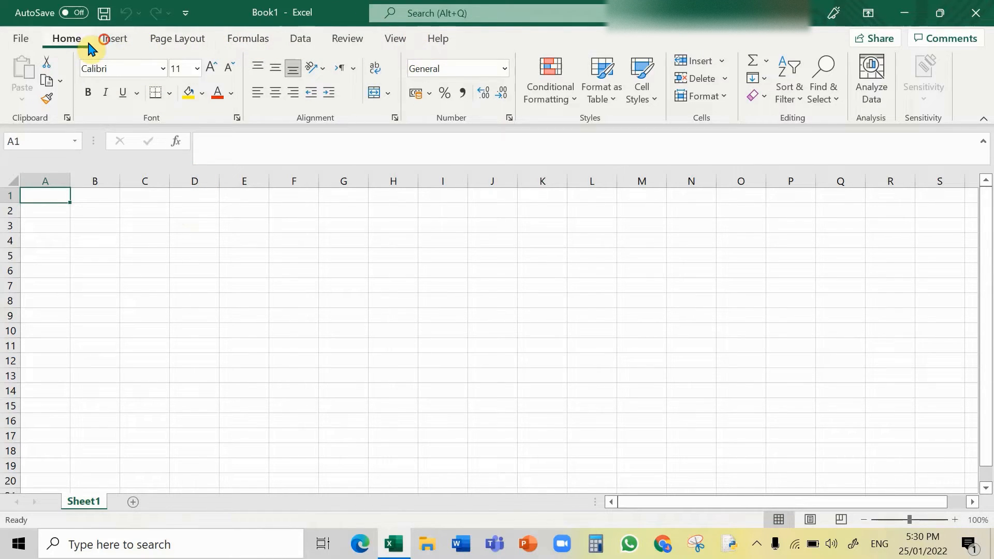
Step: Look through the ribbon tabs and open the Page Setup dialog to view its options
click(115, 38)
click(178, 38)
click(249, 38)
click(303, 40)
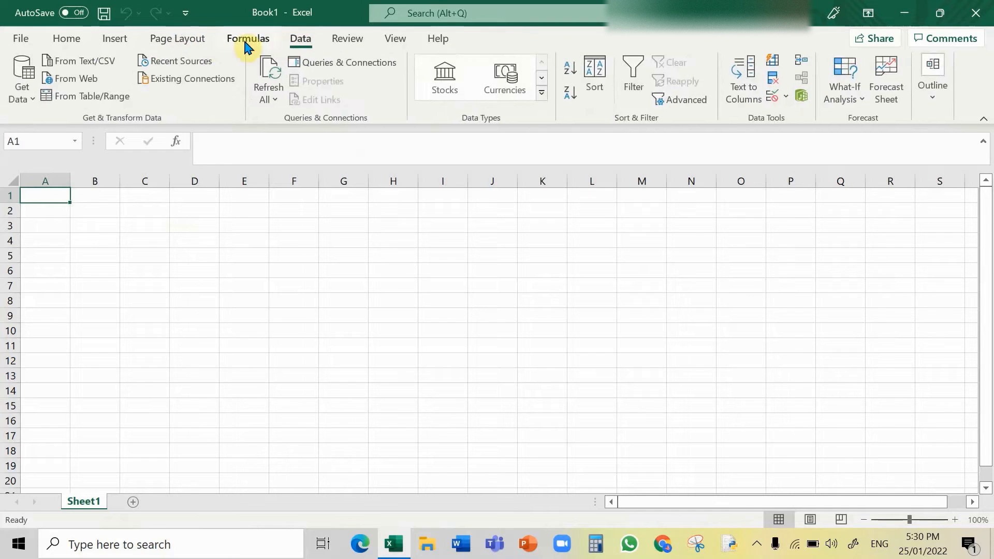
click(248, 40)
click(182, 41)
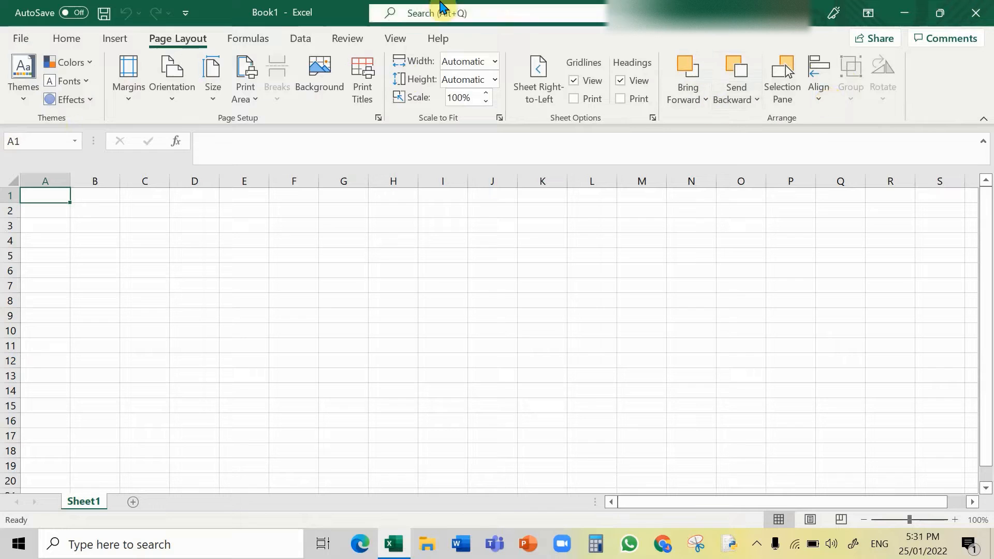
click(378, 119)
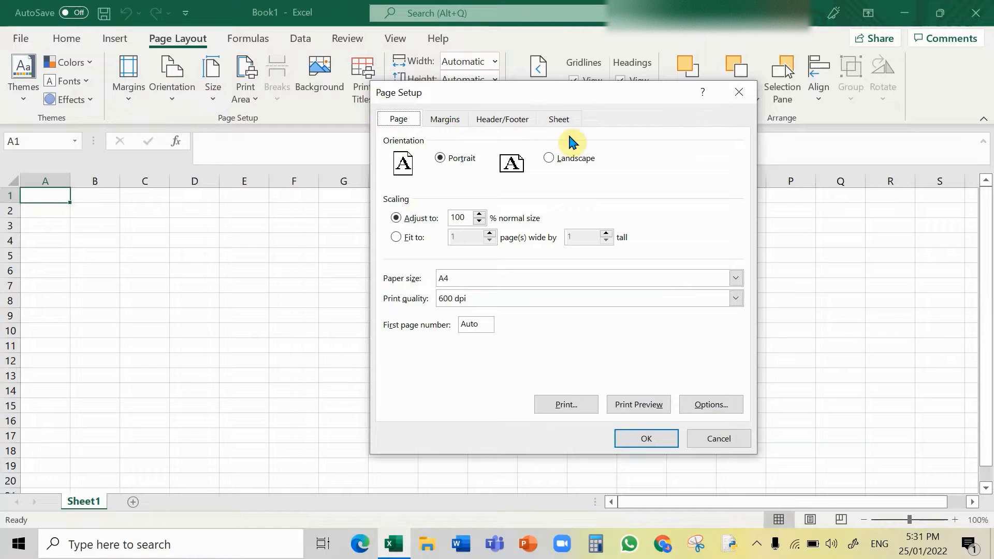
click(741, 97)
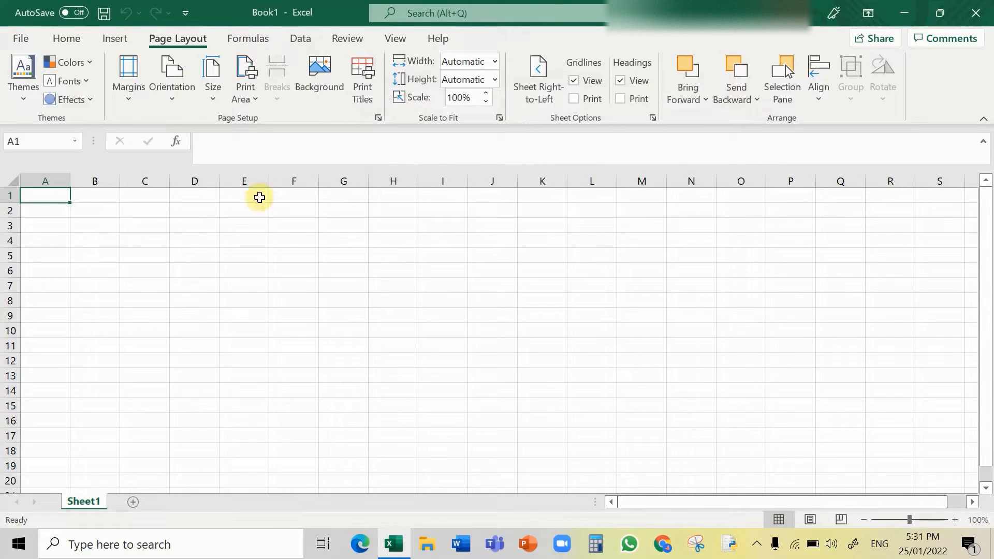
Step: Select column C, rows 4 and 5, and several single cells to examine how selections work
click(145, 180)
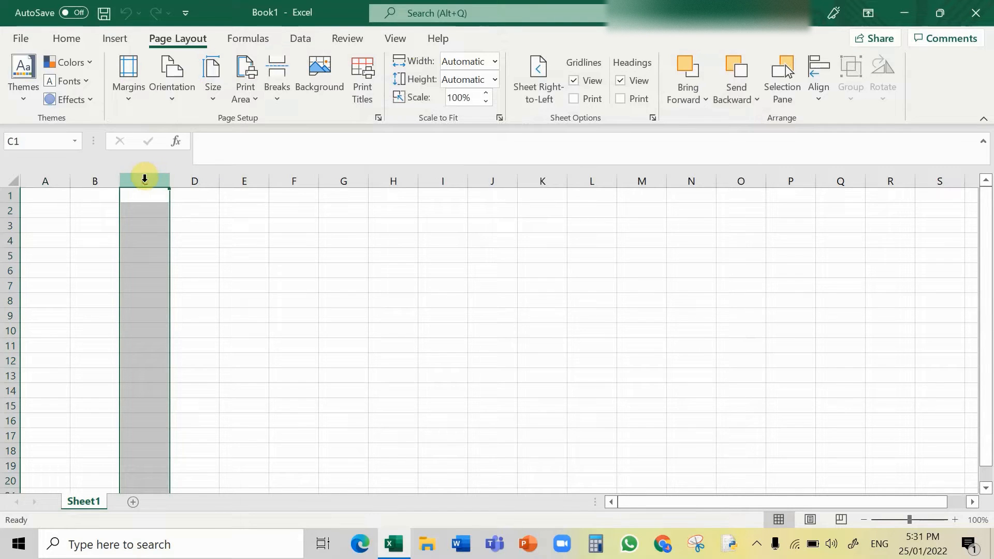
click(8, 242)
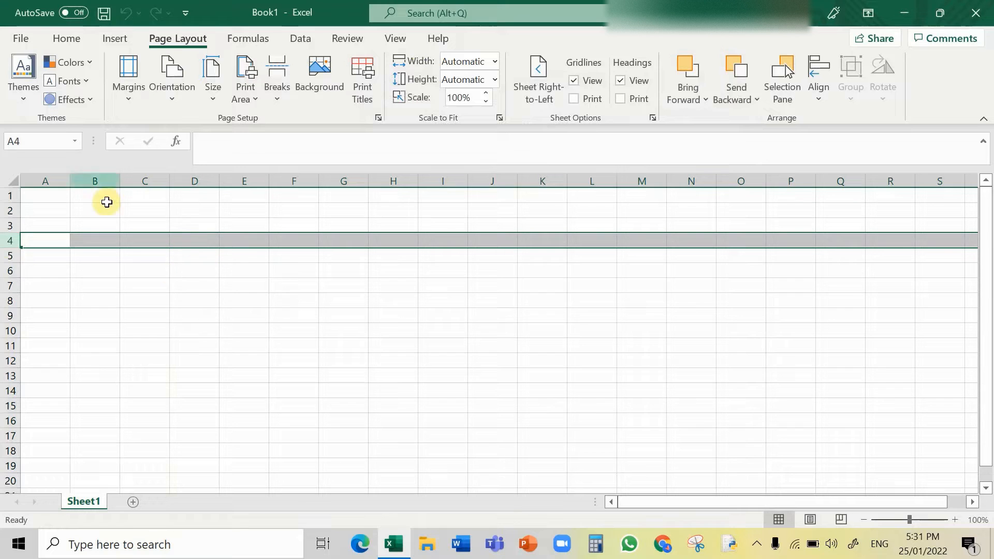
click(139, 180)
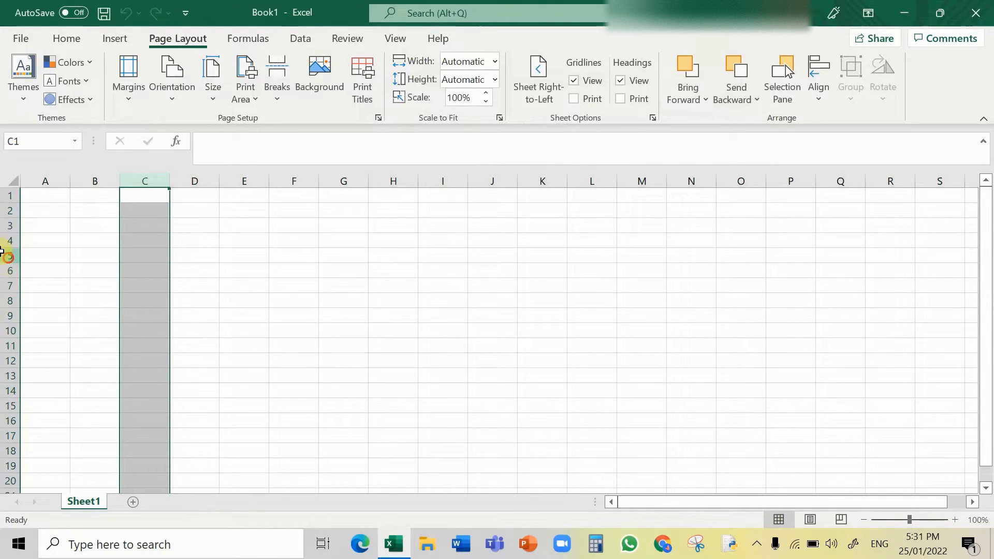
click(4, 255)
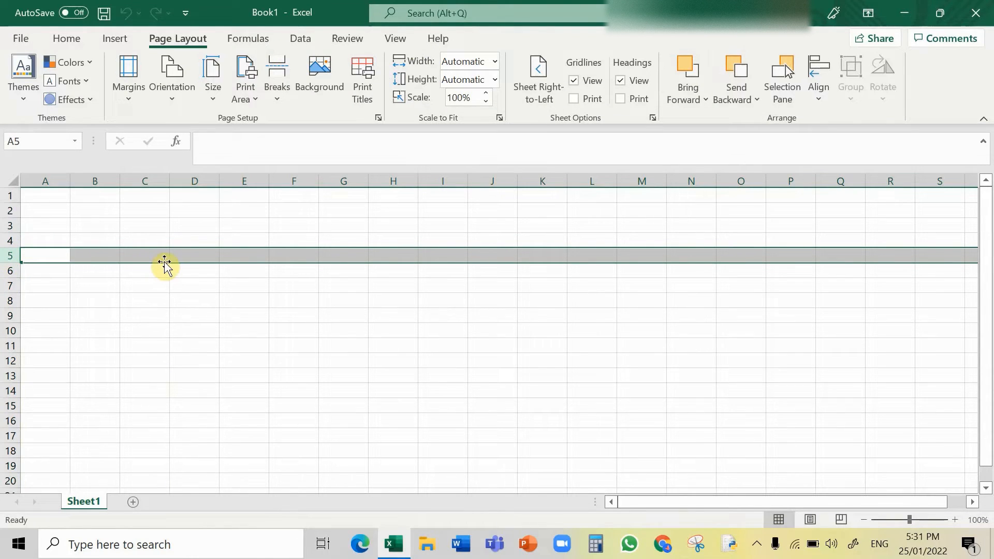
click(205, 256)
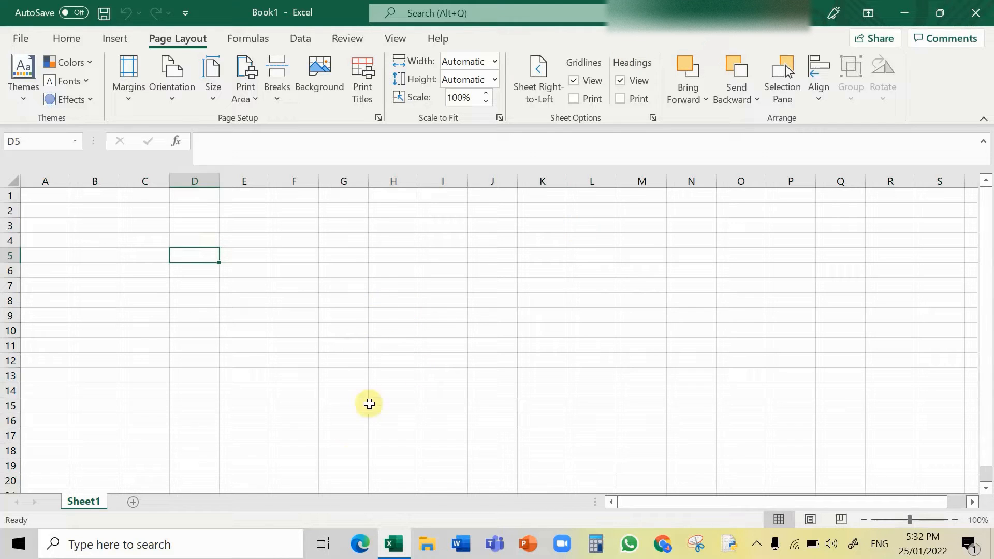
click(247, 419)
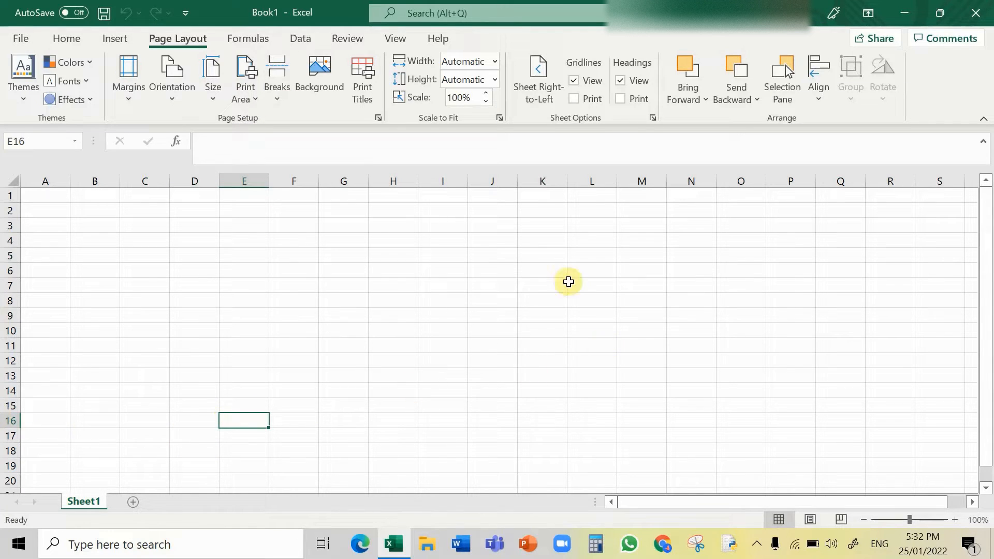
click(576, 259)
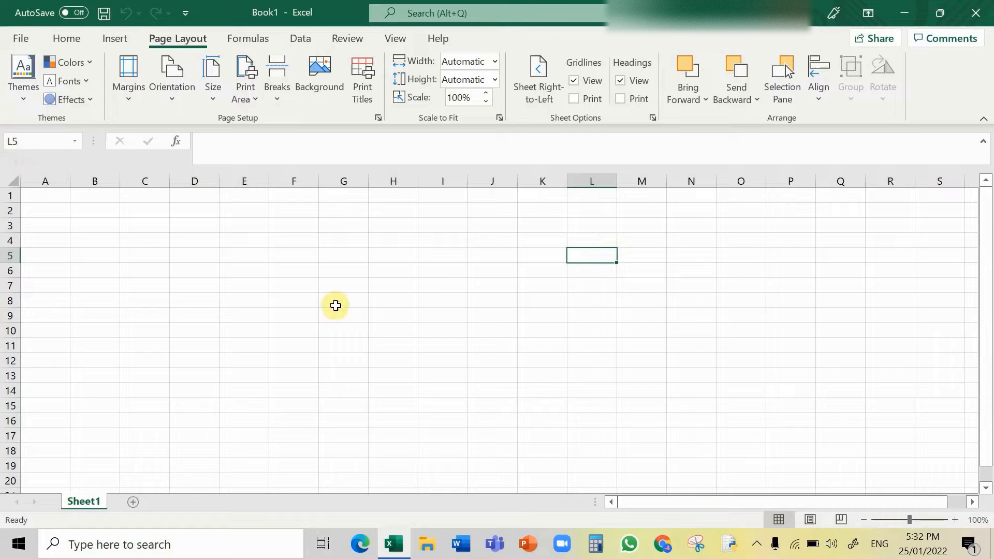
click(361, 360)
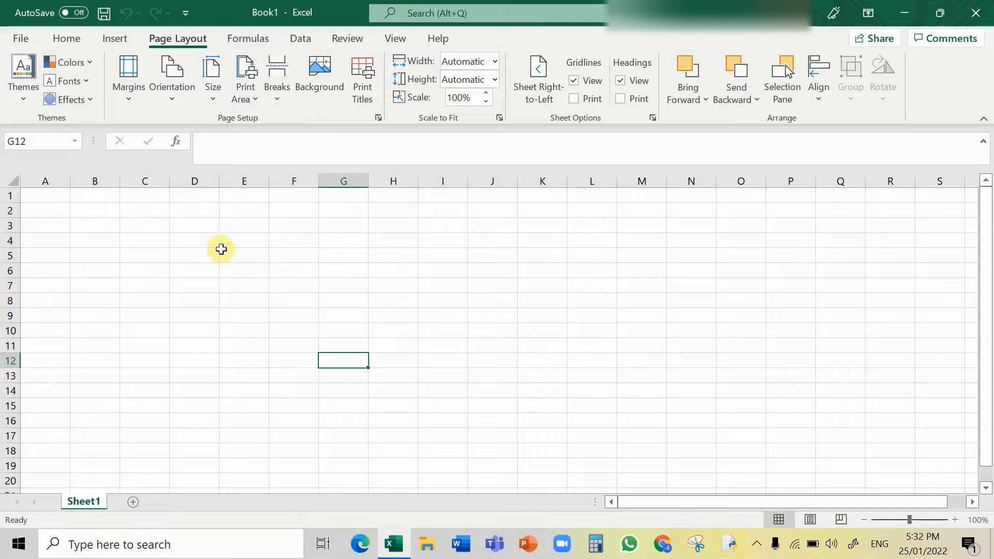
Step: Select the range E5:H10, enter the reference E5:H10 into cell E5, and delete that text again
drag(244, 250, 380, 328)
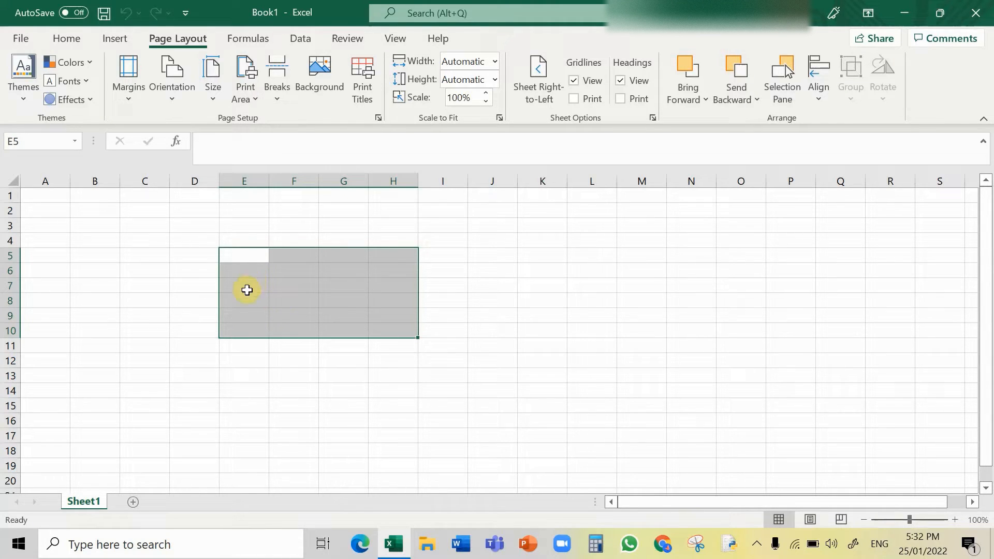
click(244, 157)
key(Caps_Lock)
text(E5)
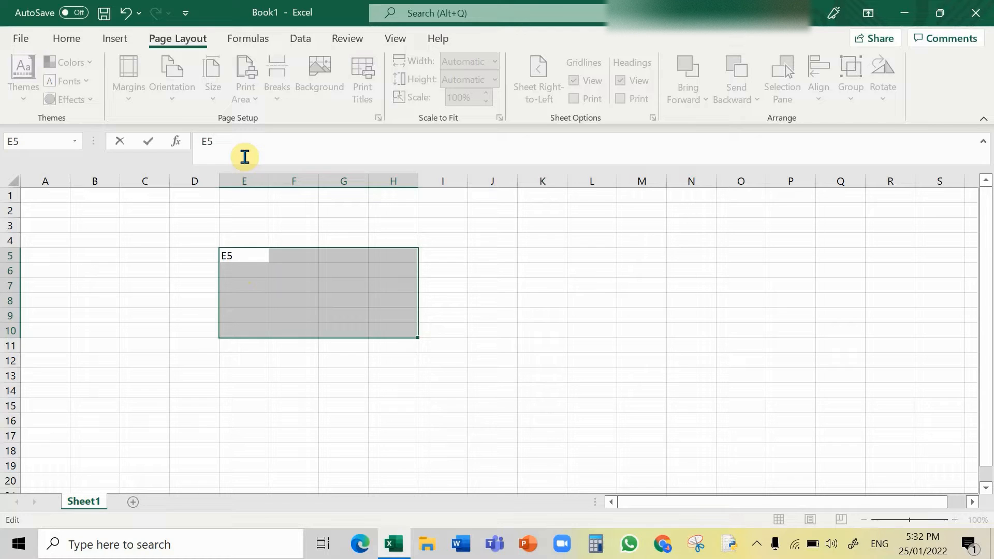
text(:)
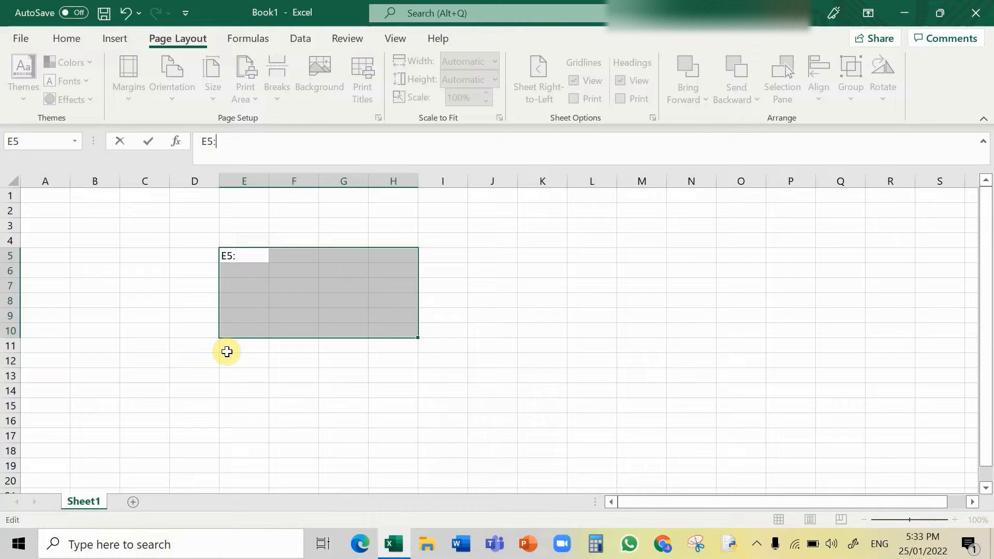
text(H10)
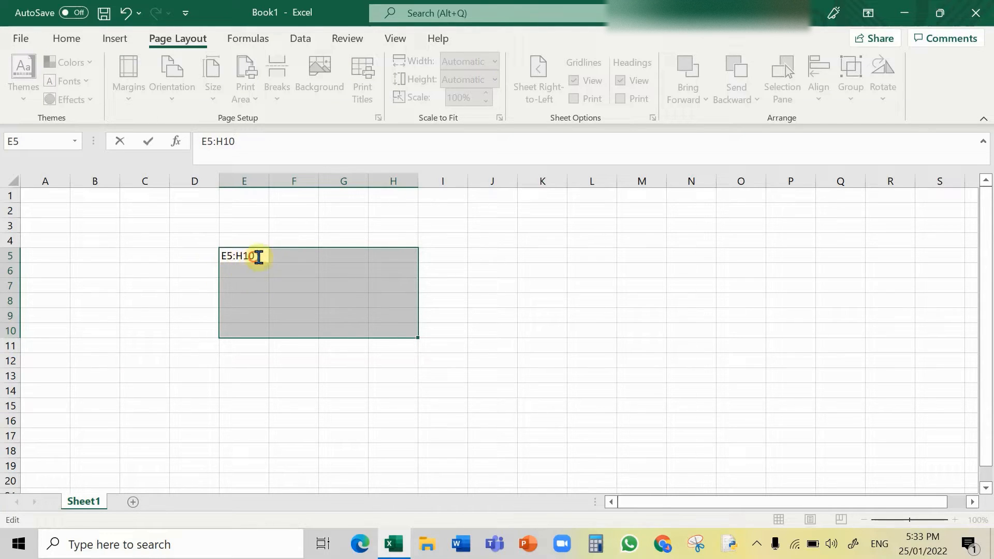
drag(258, 257, 185, 256)
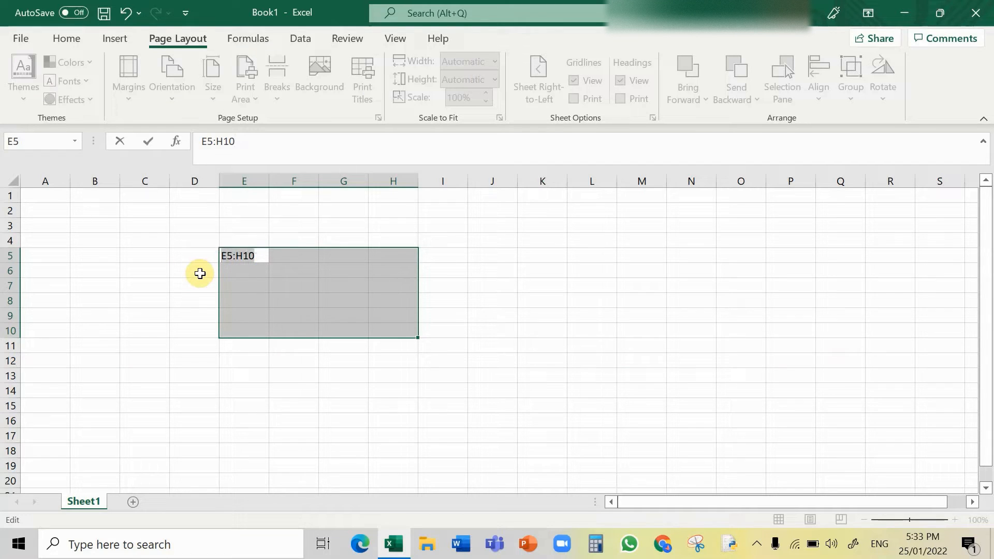
key(Delete)
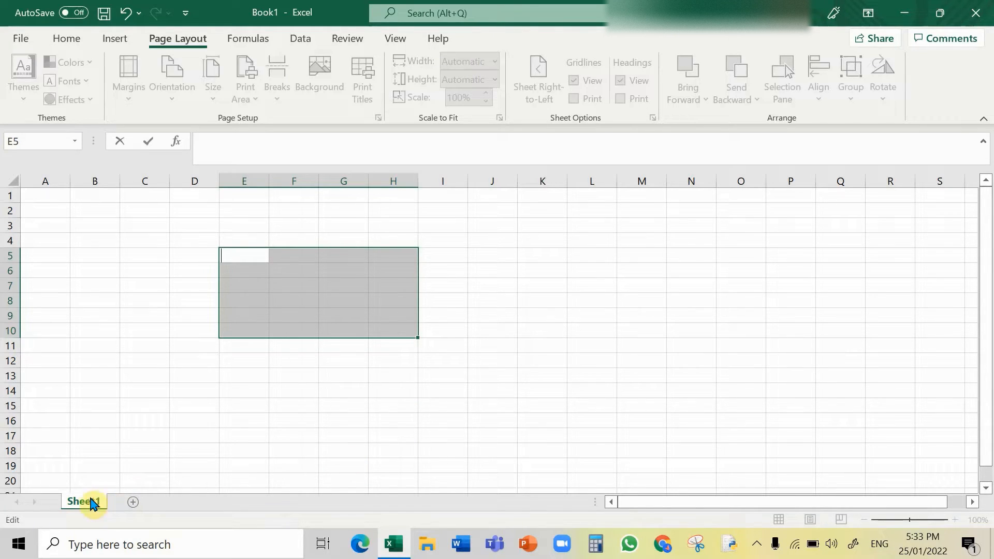
Step: Add a new worksheet to the workbook and switch back to Sheet1
click(226, 422)
click(133, 502)
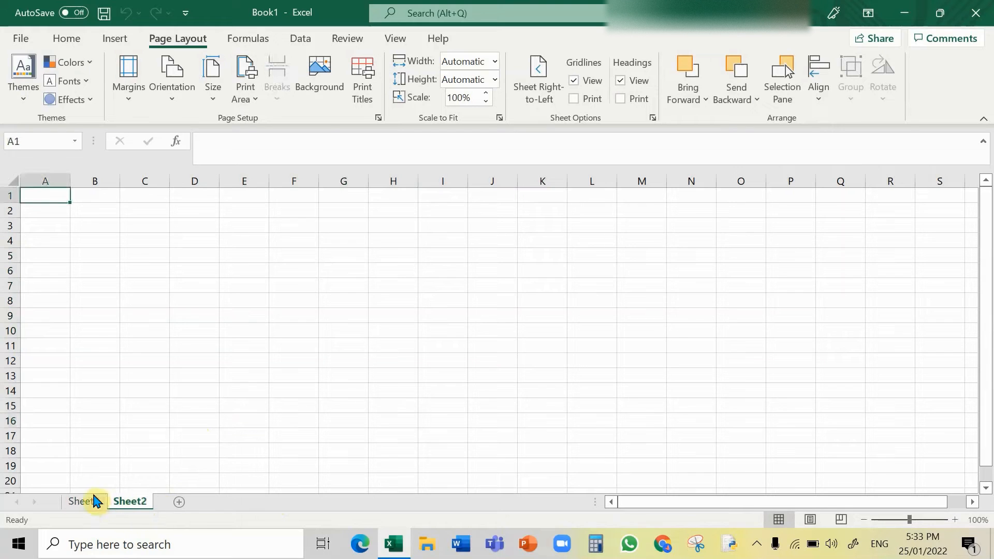
click(95, 505)
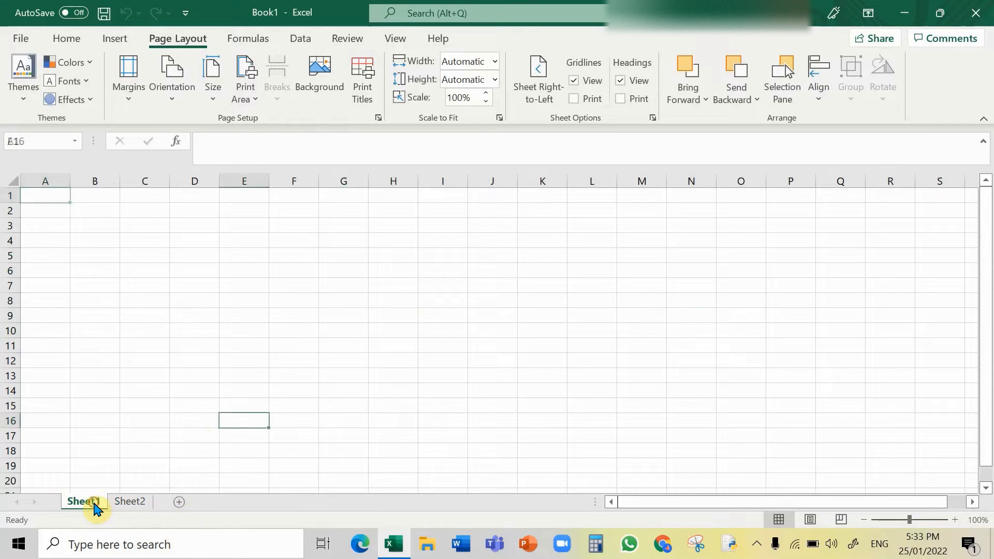
Step: Open the Protect Sheet dialog for Sheet2 and cancel it
right_click(133, 504)
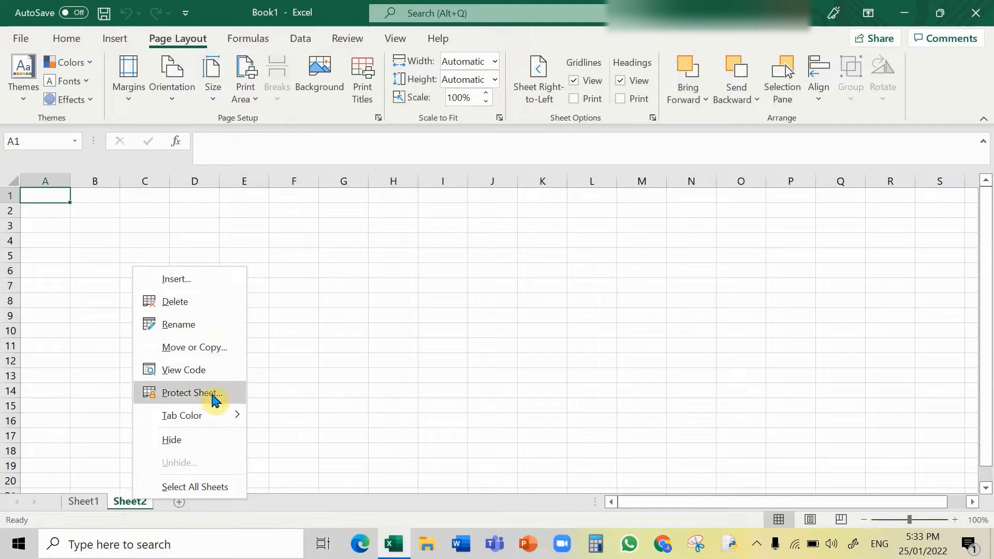
mouse_move(200, 417)
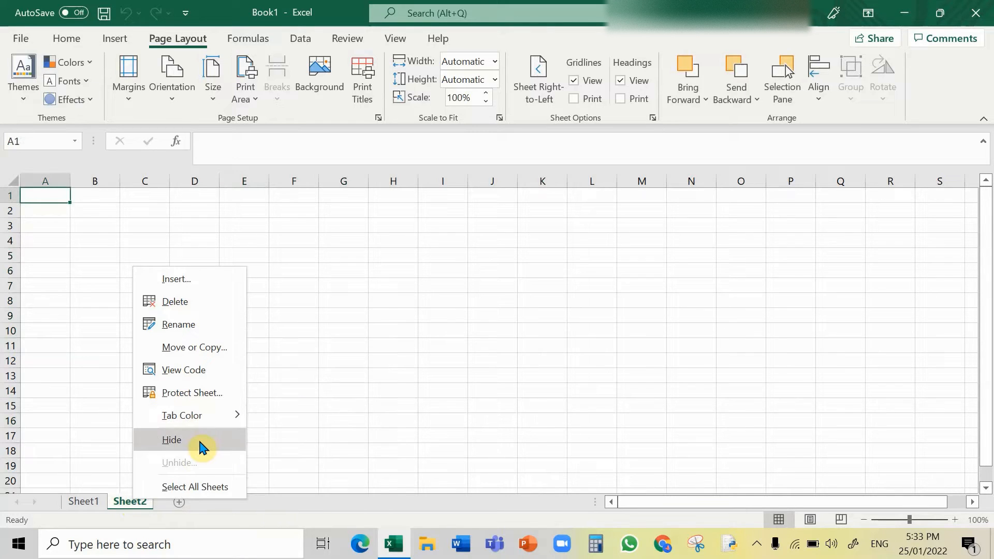
click(220, 400)
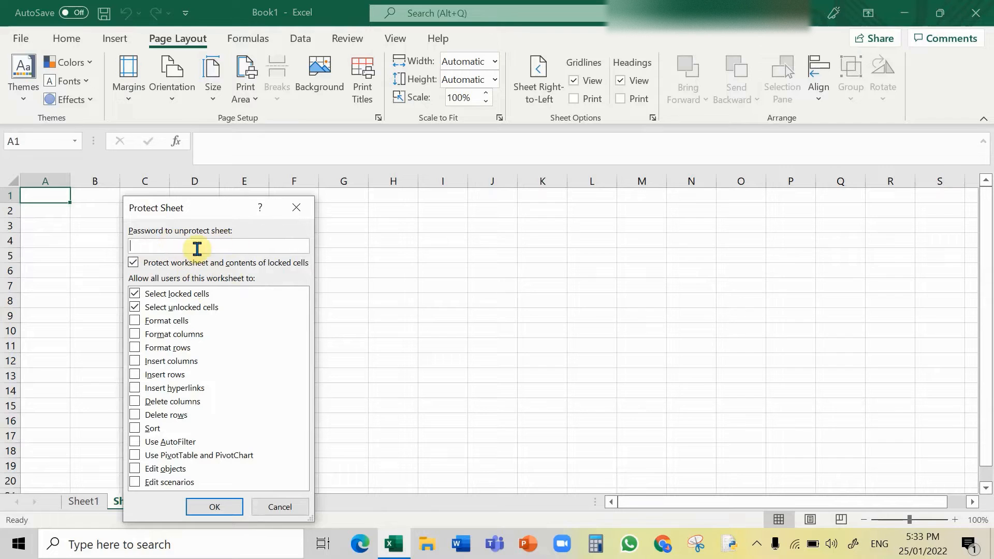
click(281, 506)
Step: Enter Subscribe in cell C10 of Sheet2
click(126, 330)
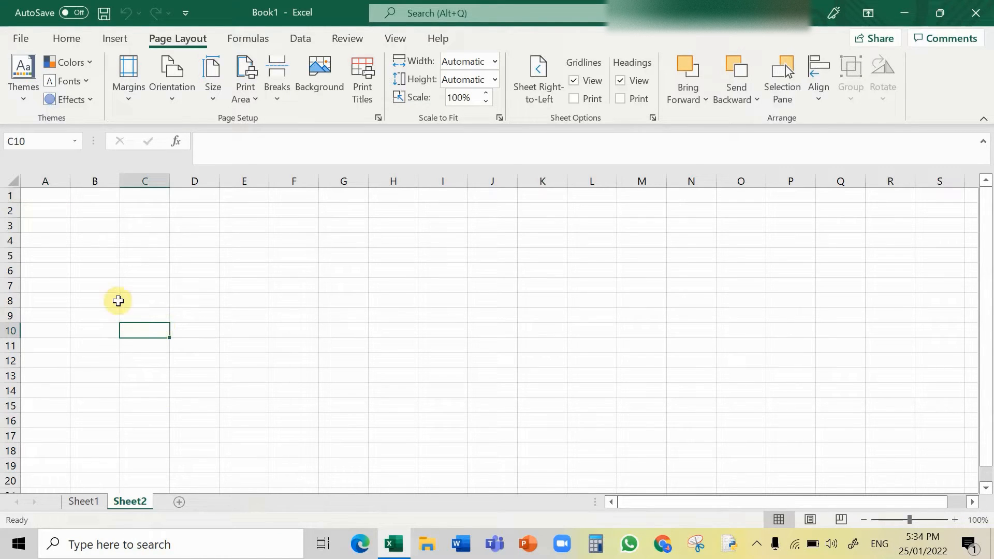
text(S)
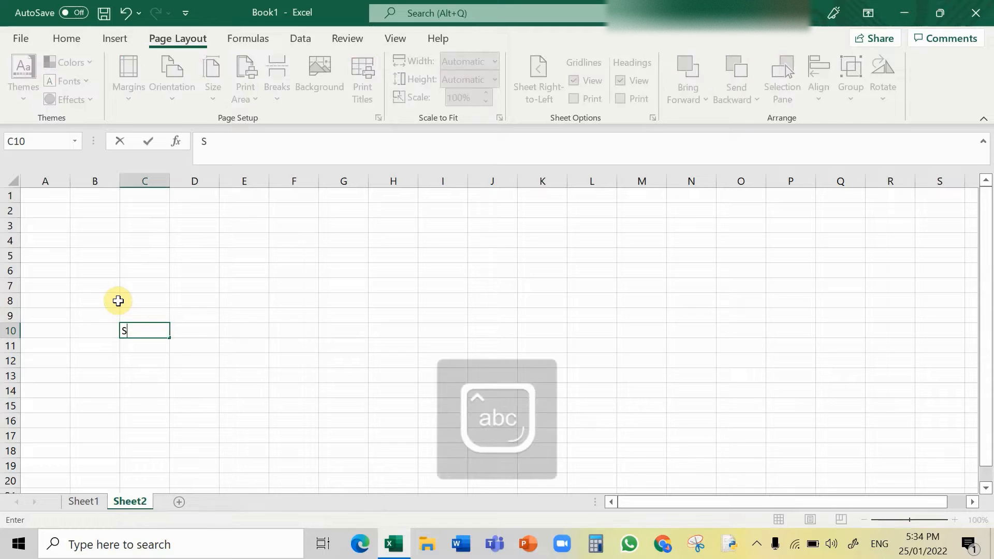
text(ubscri)
text(v)
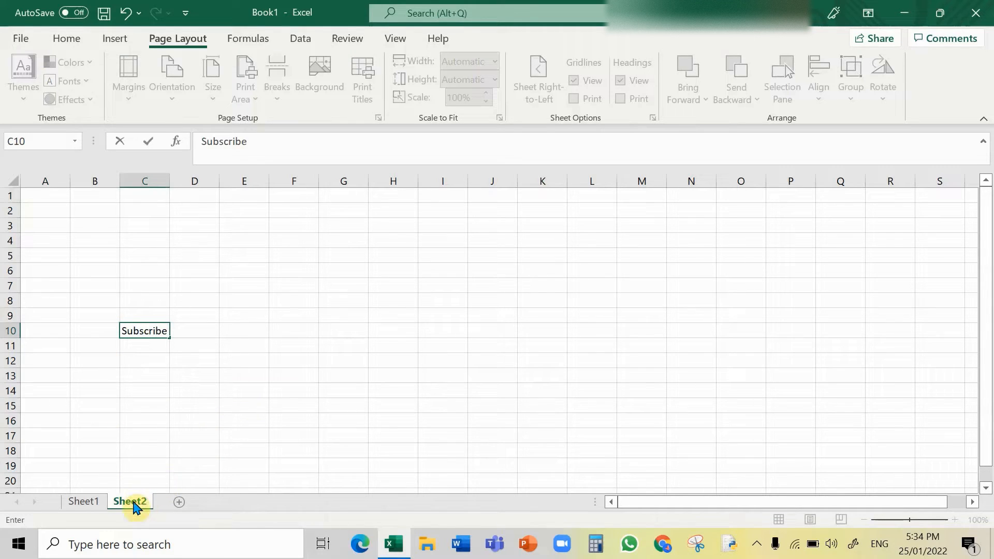
Step: Protect Sheet2 with a password, entering the sheet password and re-entering it to confirm
right_click(136, 505)
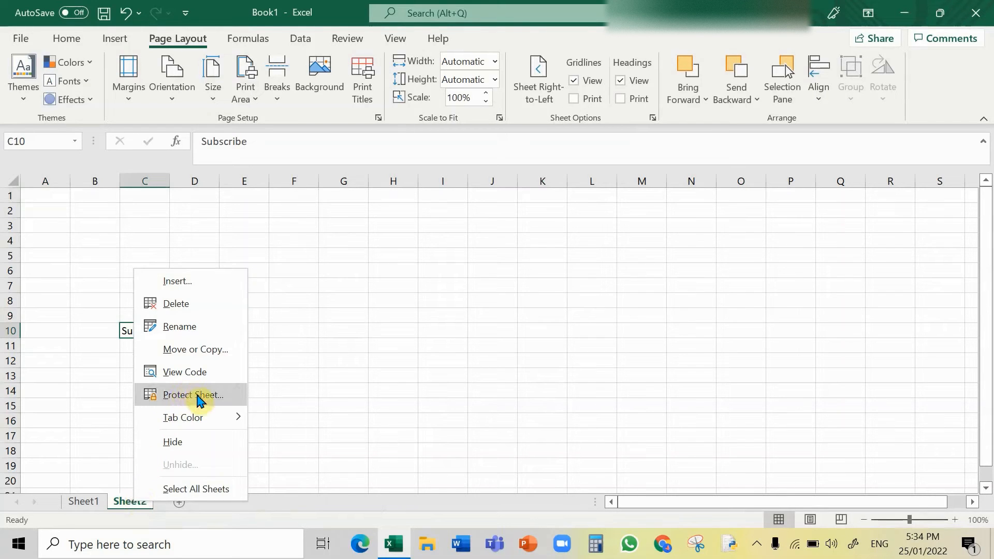
click(201, 395)
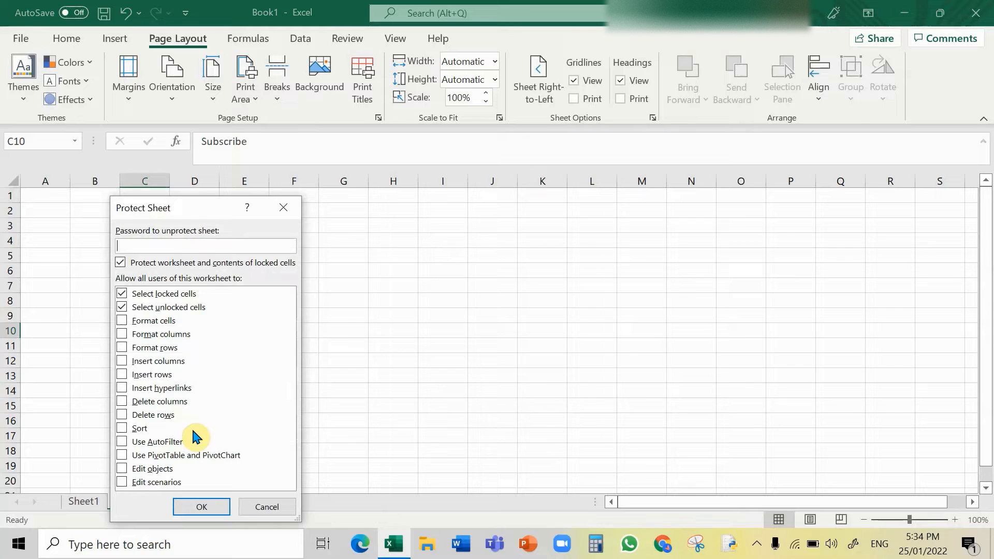
click(210, 507)
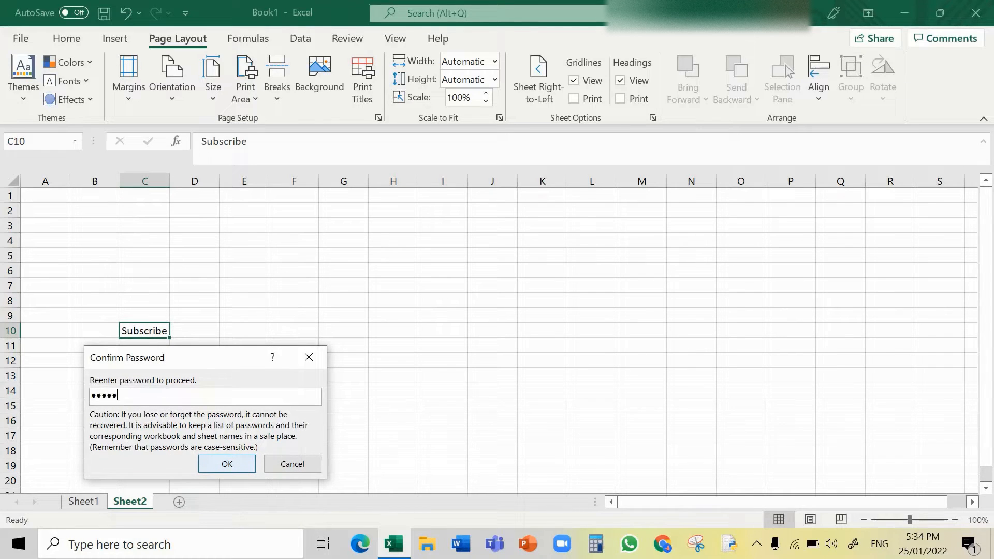
click(236, 458)
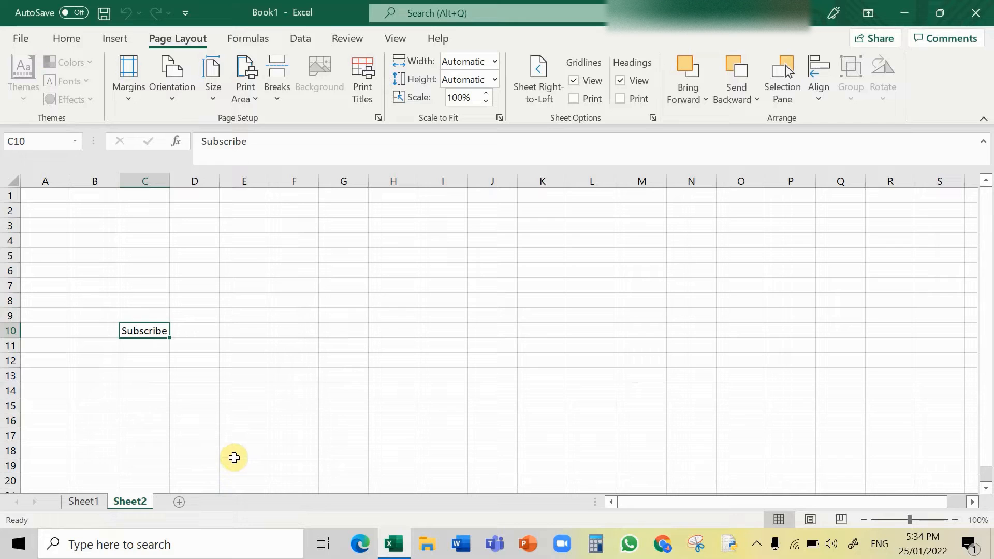
Step: Try to edit cell E10 on the protected Sheet2 and dismiss the protection warning
click(98, 501)
click(119, 502)
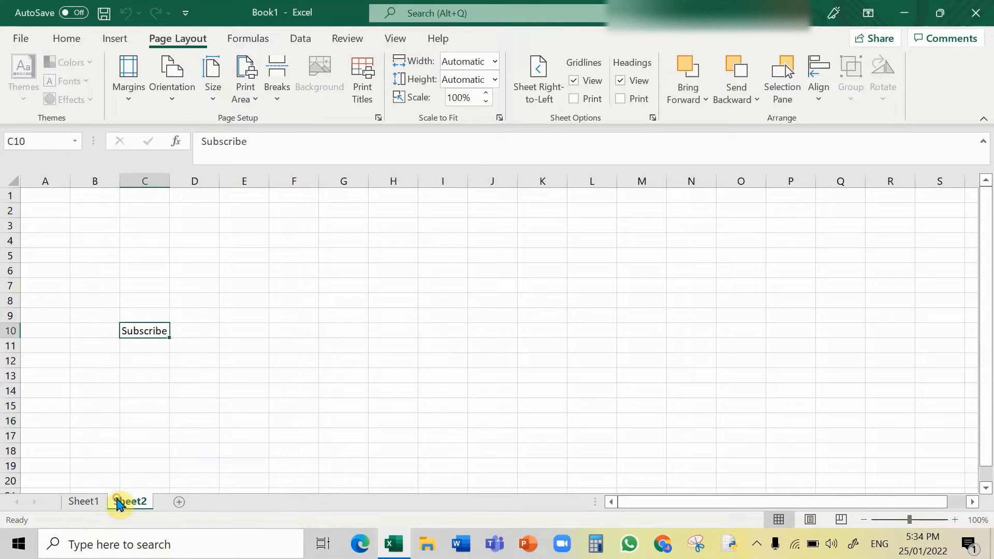
drag(228, 346, 226, 337)
click(129, 330)
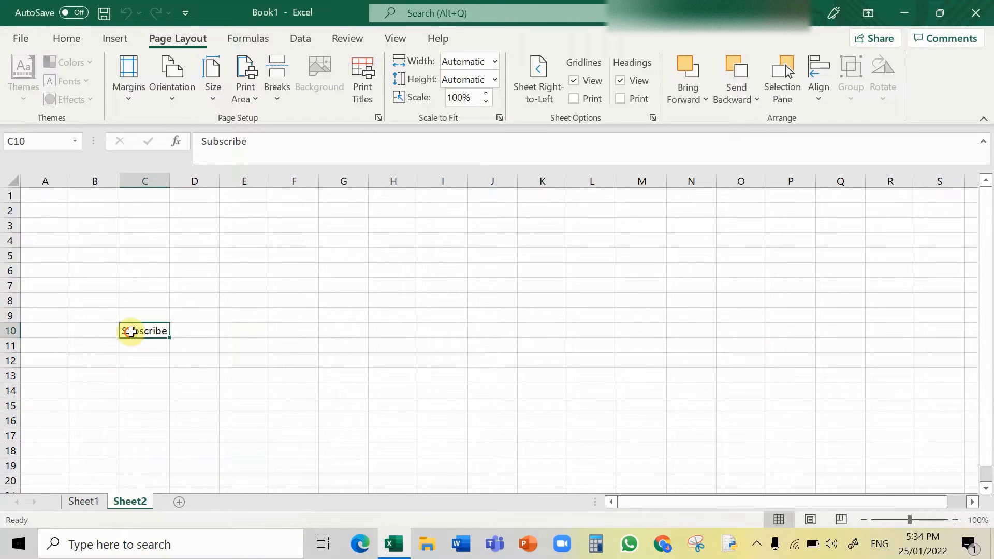
double_click(220, 336)
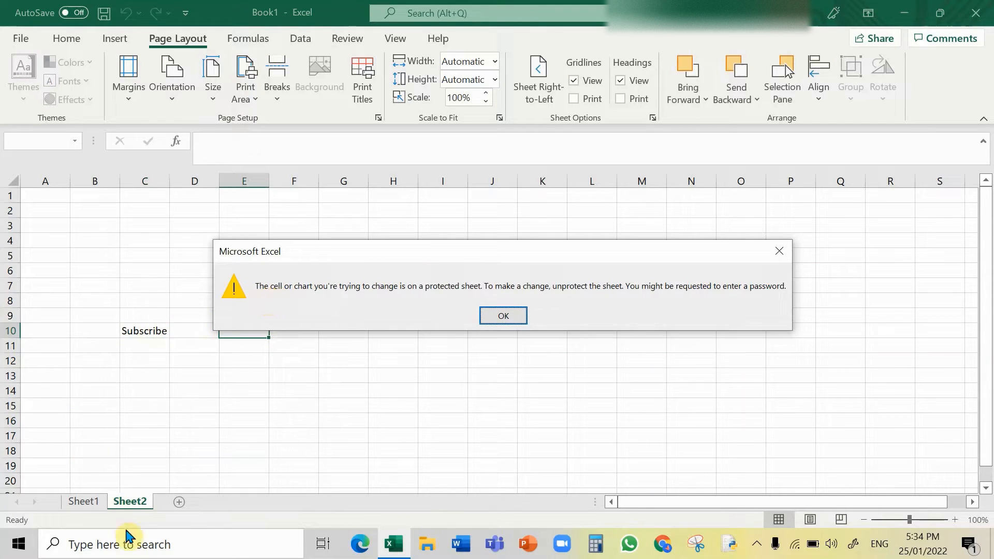
click(513, 317)
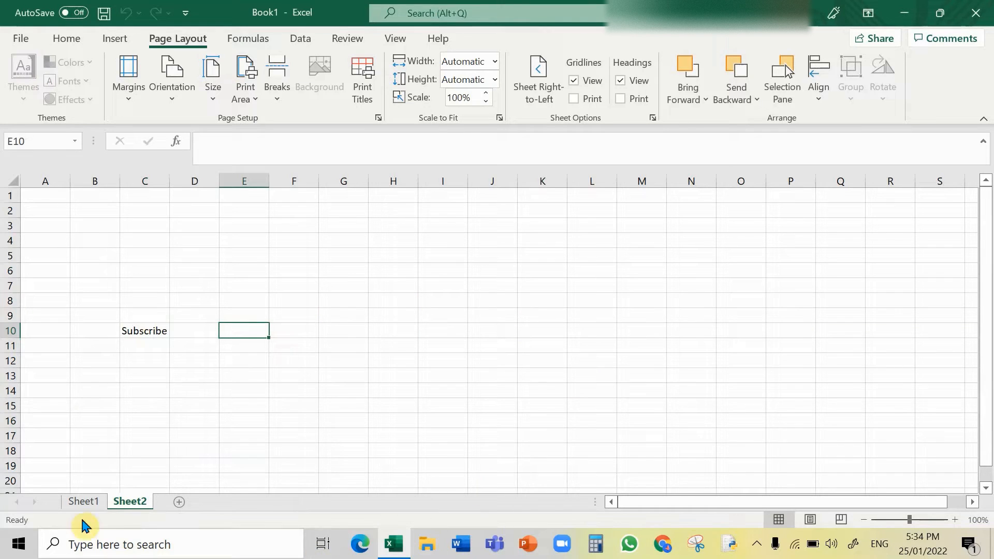
Step: Unprotect Sheet2 by entering the sheet password
right_click(129, 502)
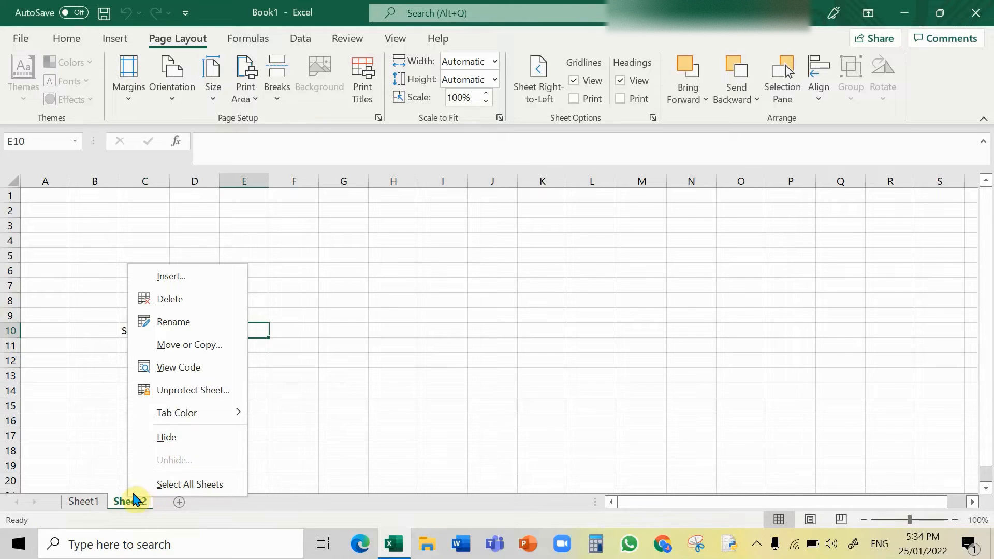
click(181, 396)
text(1)
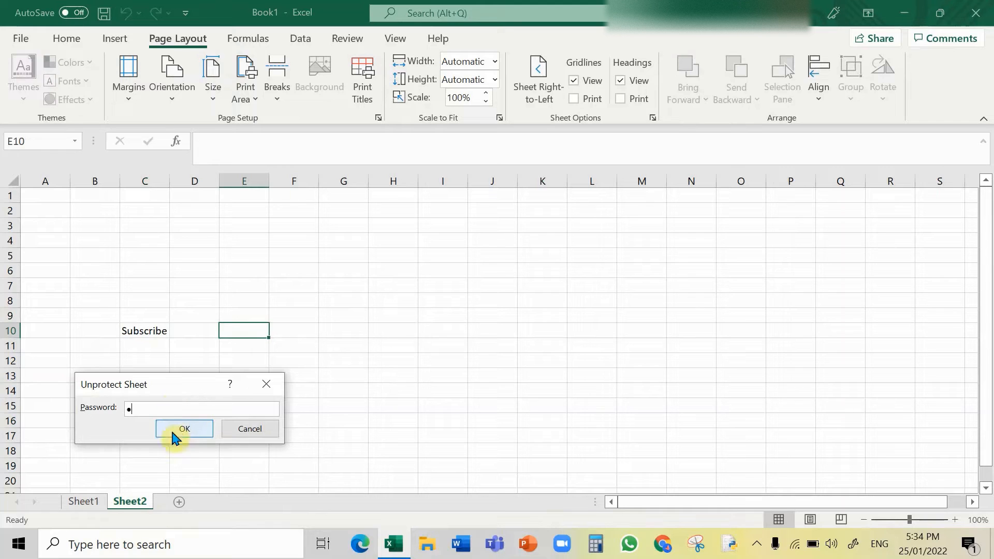
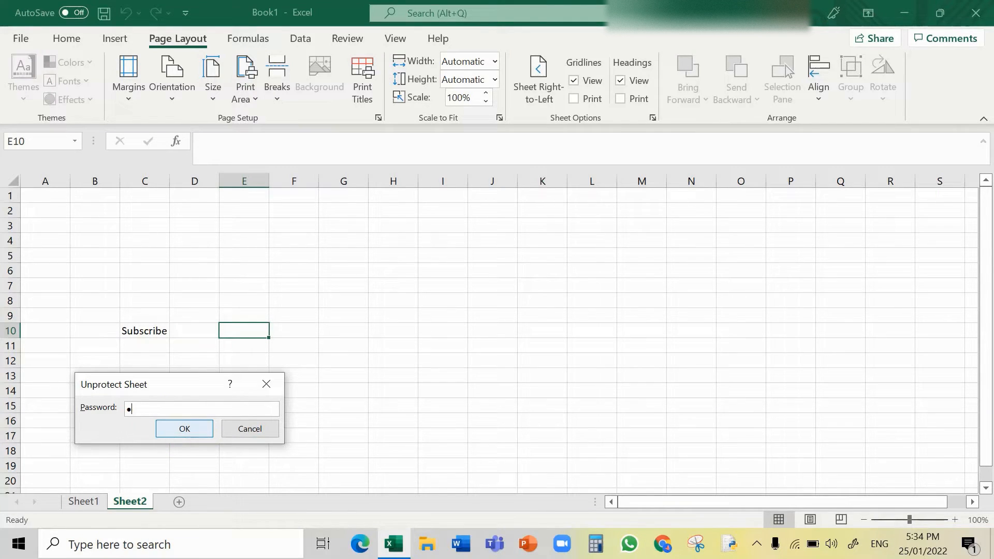
Step: Finish unprotecting Sheet2 and clear the Subscribe text from cell C10
click(208, 434)
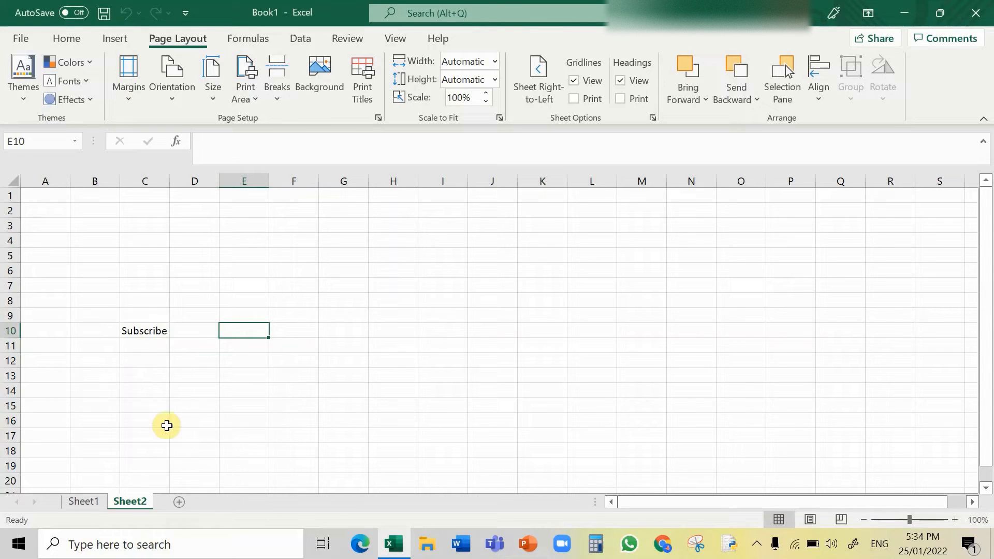
click(139, 330)
key(BackSpace)
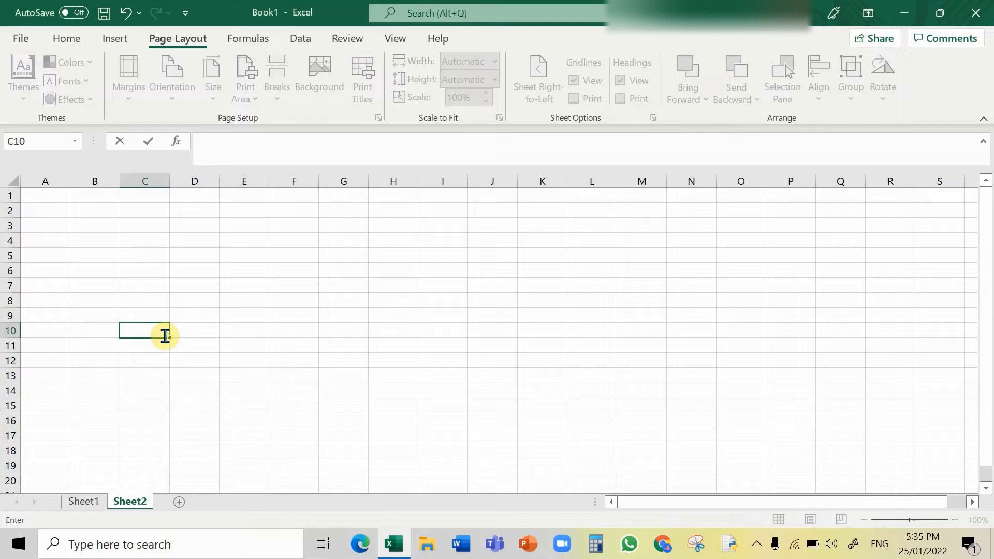
Step: Delete Sheet2 from the workbook, confirming the permanent deletion
right_click(133, 503)
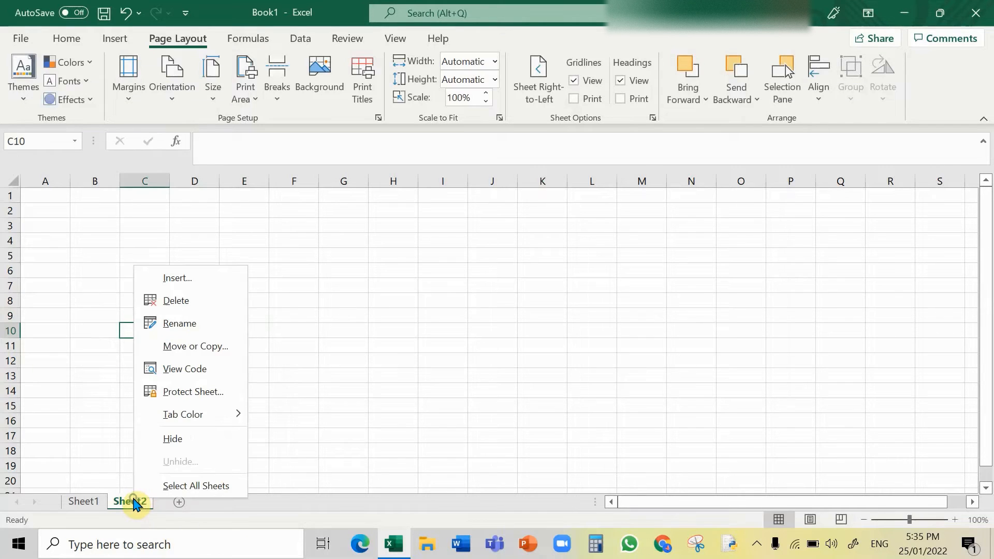
click(230, 301)
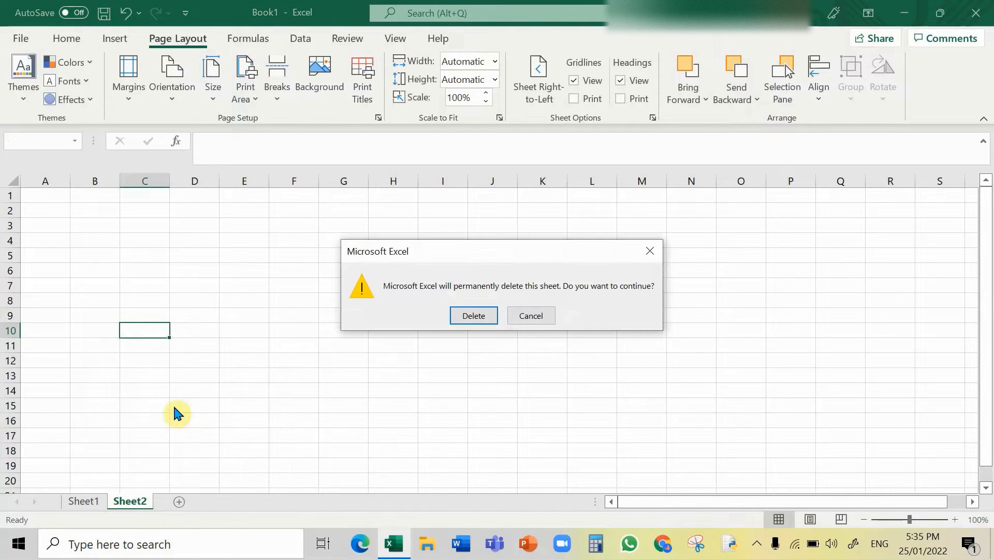
click(468, 320)
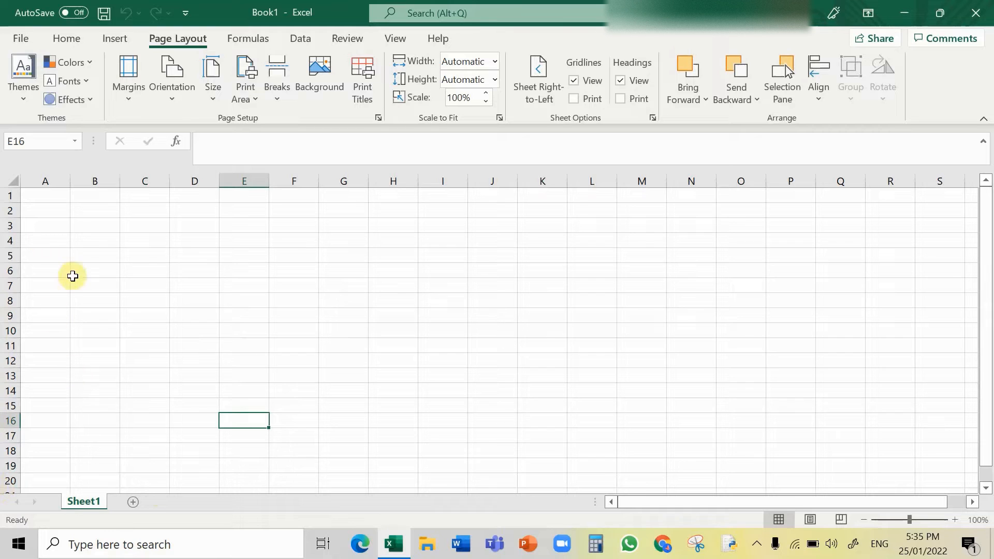
Step: Enter the title Students (2020-2021) in cell A4 of Sheet1
click(64, 241)
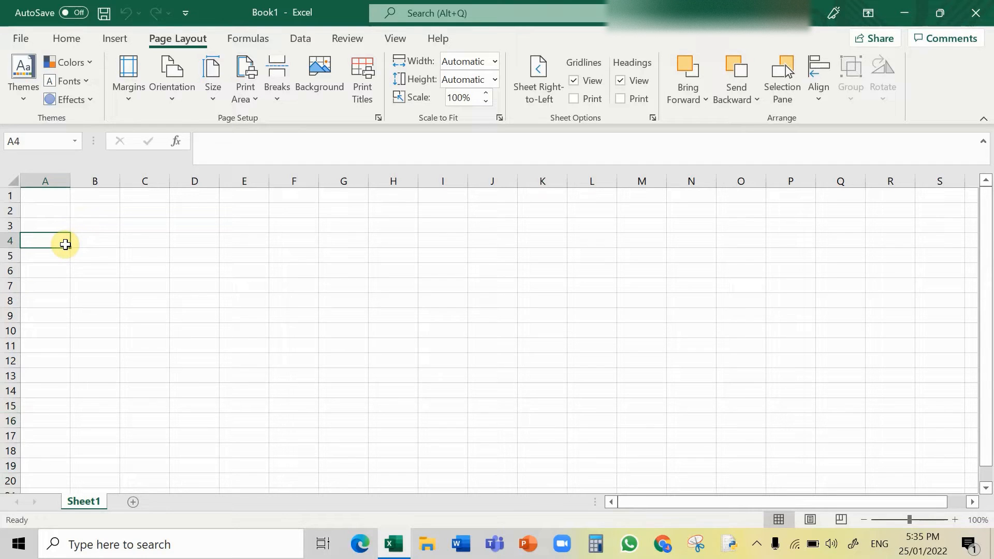
text(Stu)
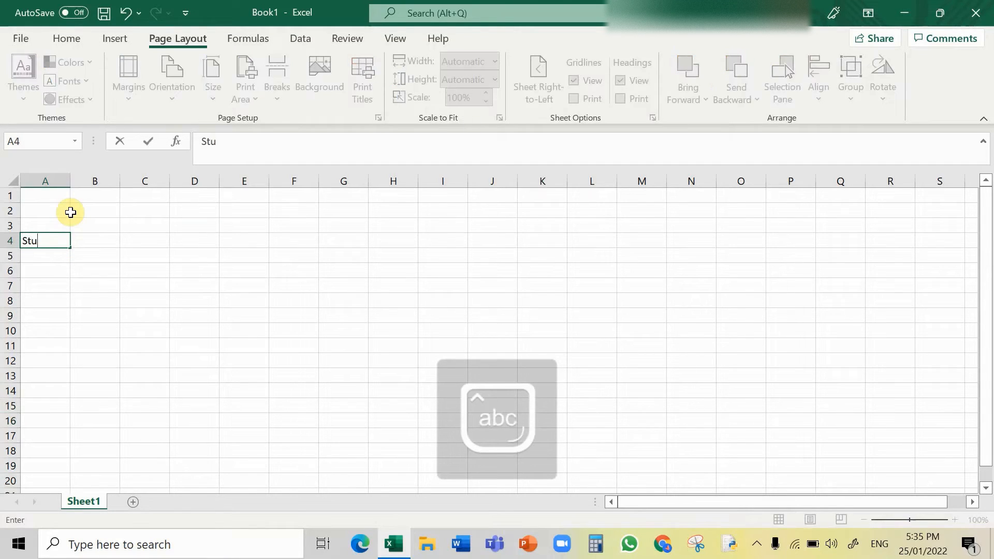
text(dents )
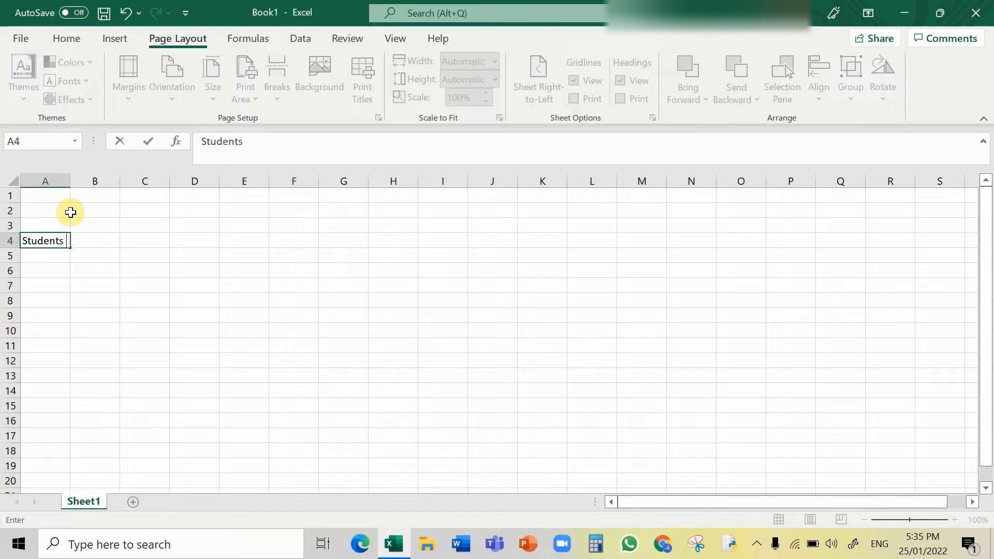
text((2020-2021)
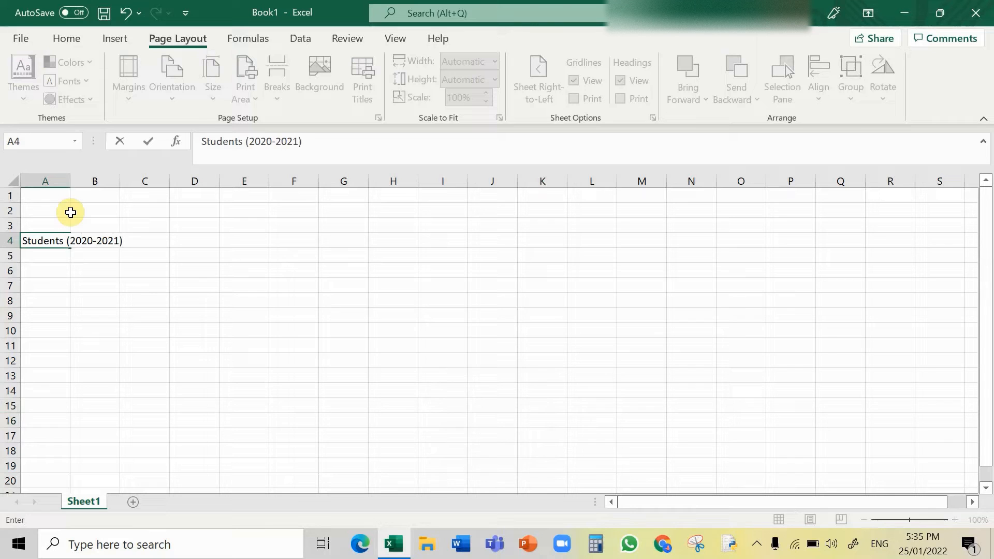
Step: Enter KG in cell A5
click(67, 269)
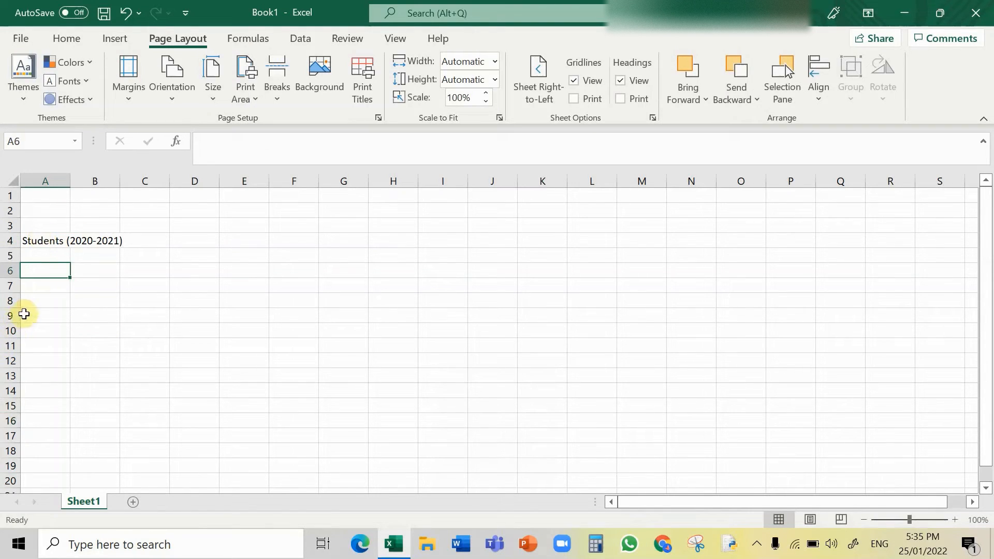
click(47, 256)
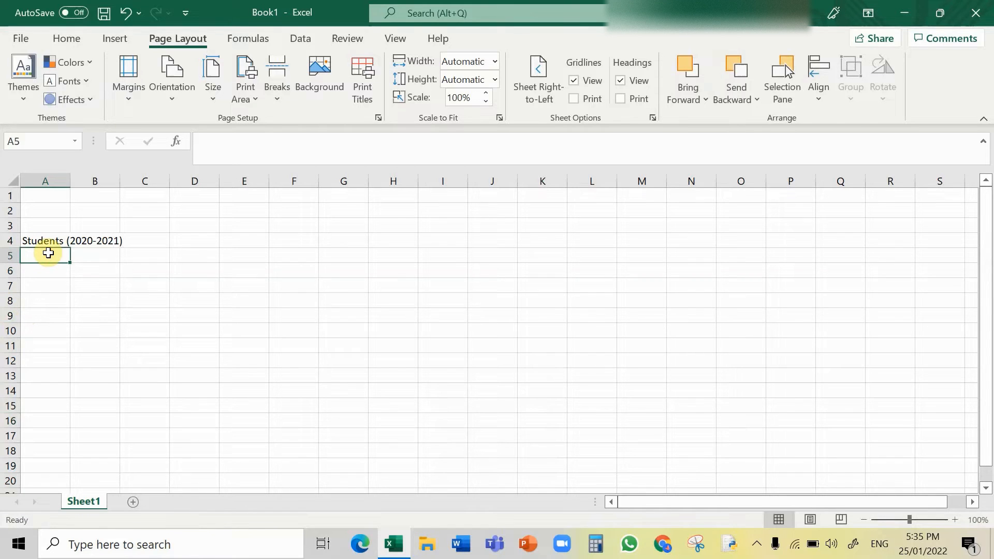
key(Caps_Lock)
text(KG)
key(Caps_Lock)
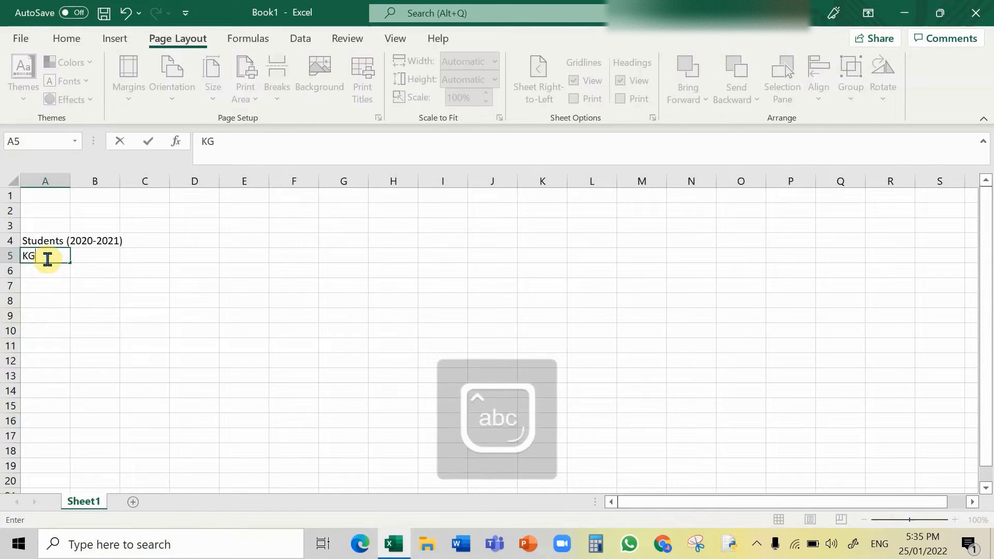
Step: Enter the column headings Grade and Girls in cells B5 and C5
click(95, 257)
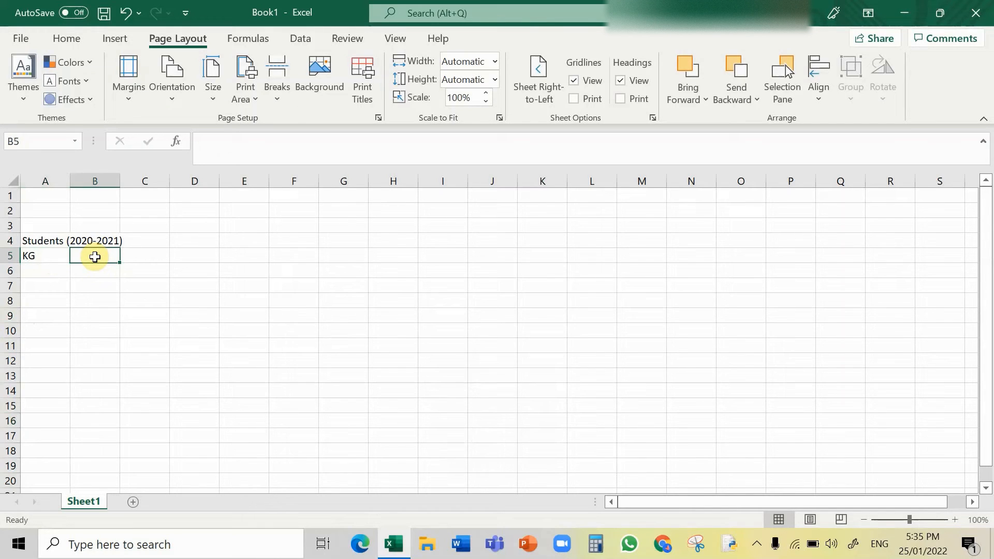
text(Grade)
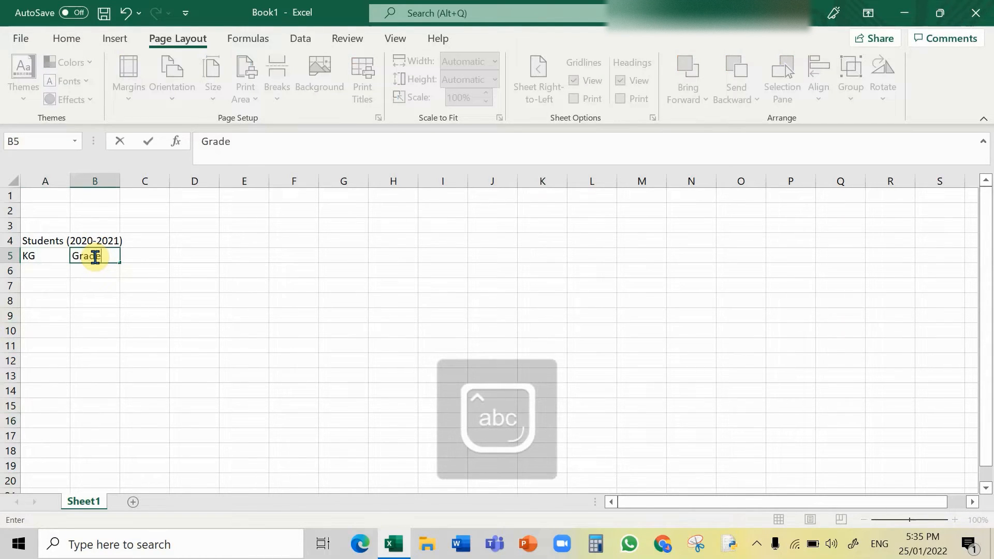
key(Tab)
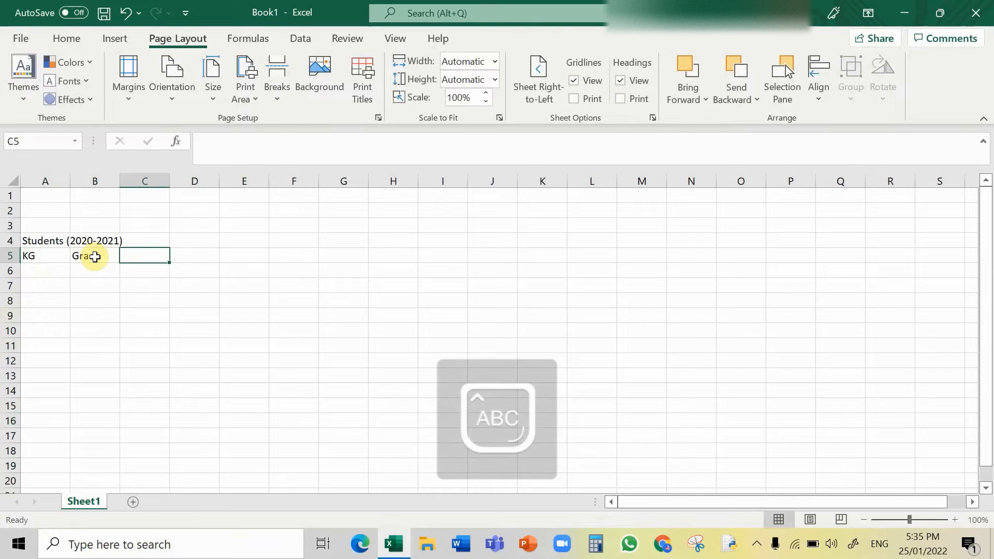
text(Gir)
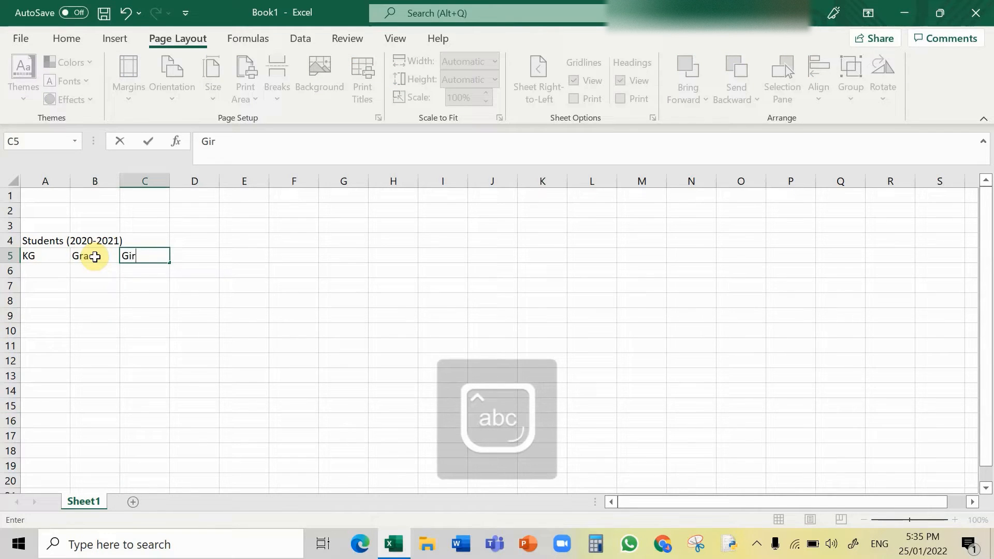
text(ls)
key(Tab)
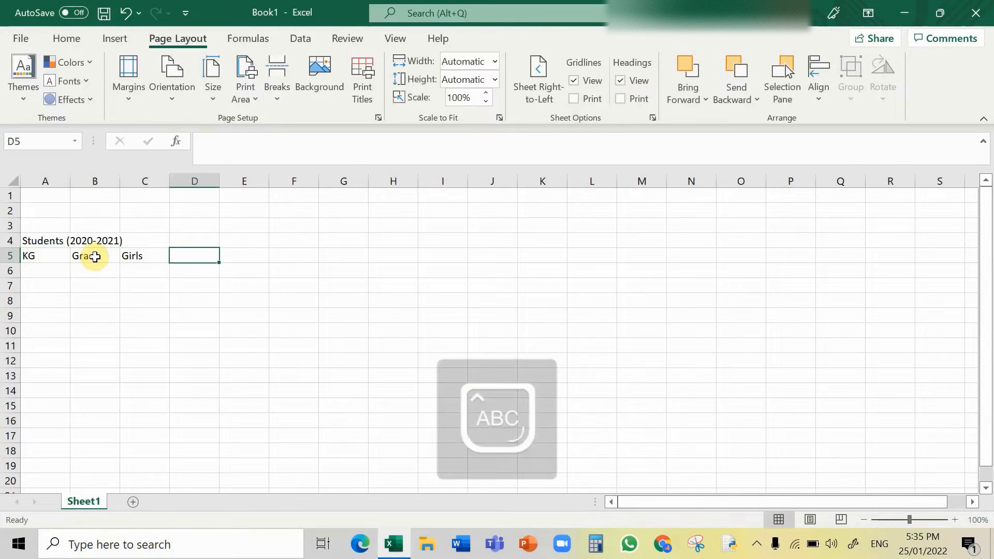
Step: Enter the column headings Boys, Sum and Total in cells D5 through F5
text(Boys)
key(Tab)
text(Sum)
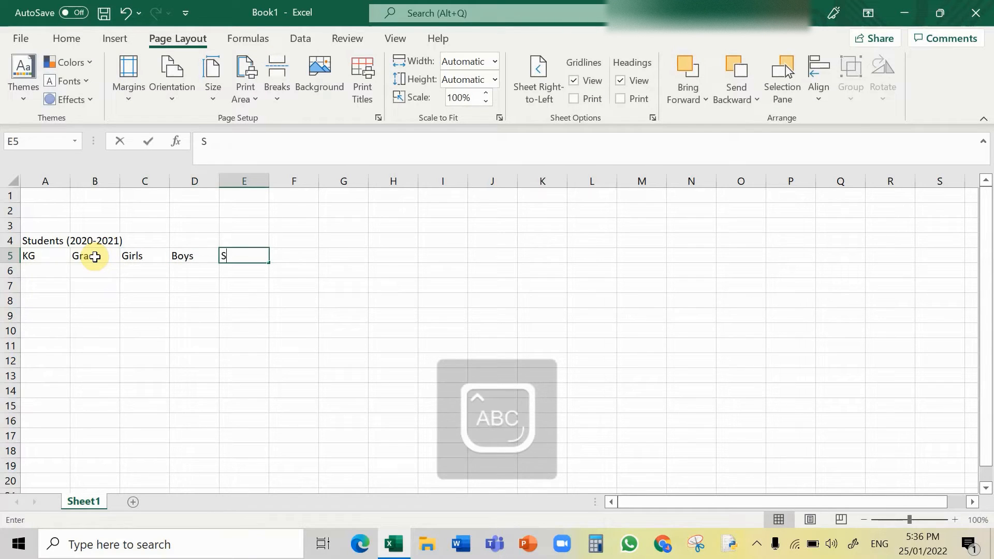
key(Tab)
text(To)
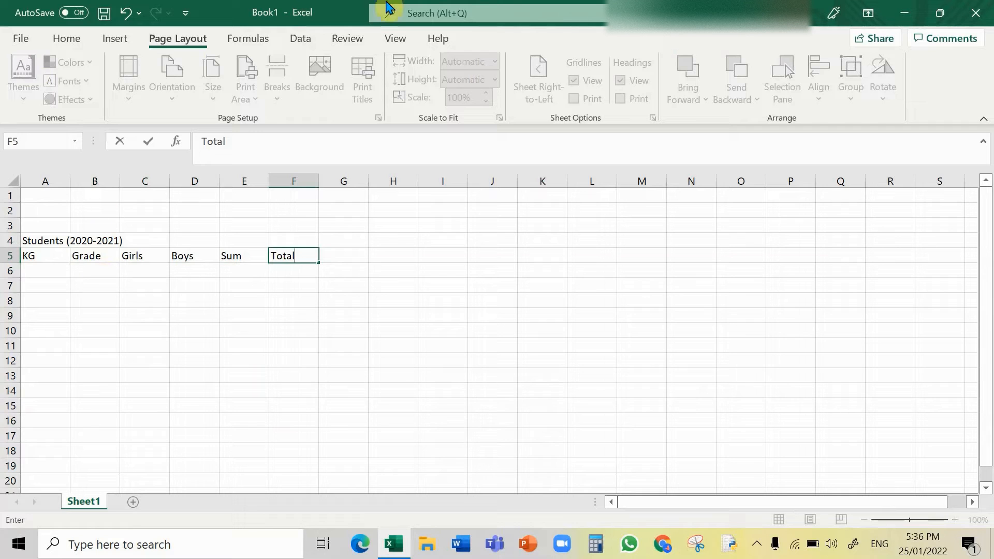
click(86, 277)
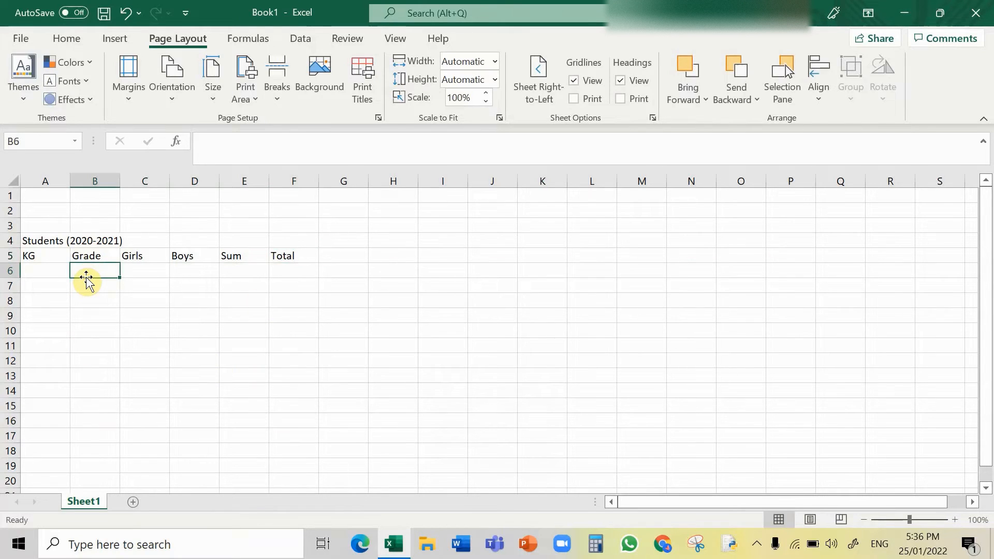
Step: Enter the grade labels KG 1 and KG2 in cells B6 and B7
key(Caps_Lock)
text(K)
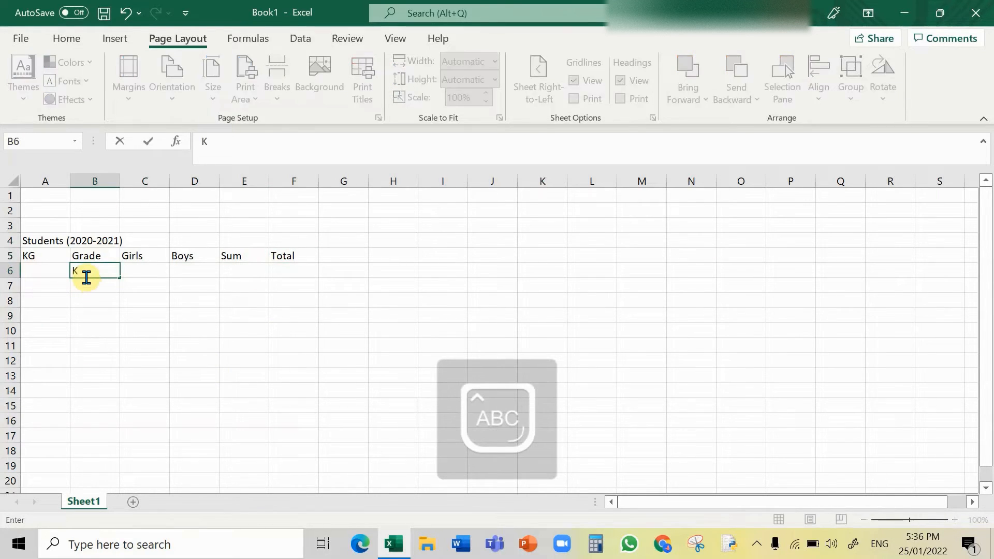
text(G)
key(Caps_Lock)
key(Return)
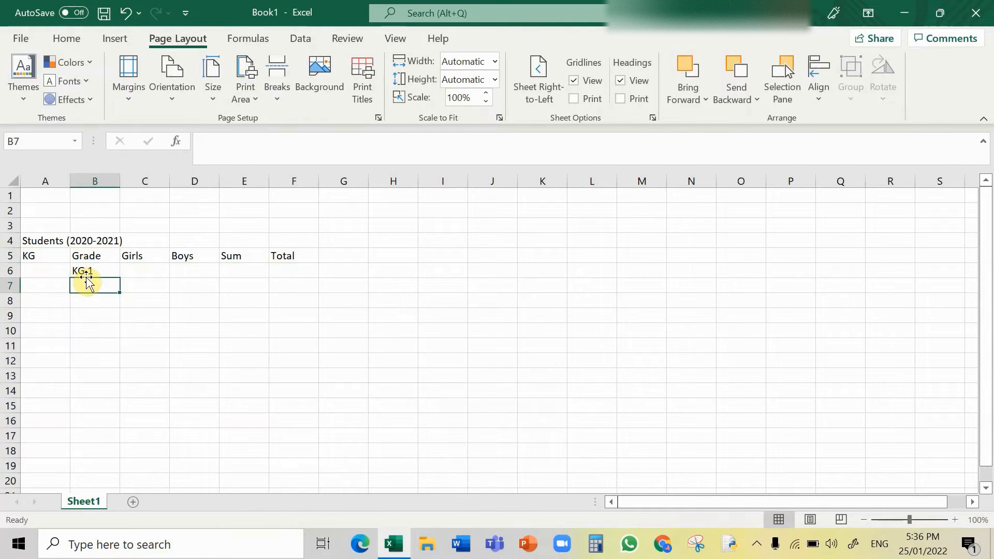
key(Caps_Lock)
text(KG 1)
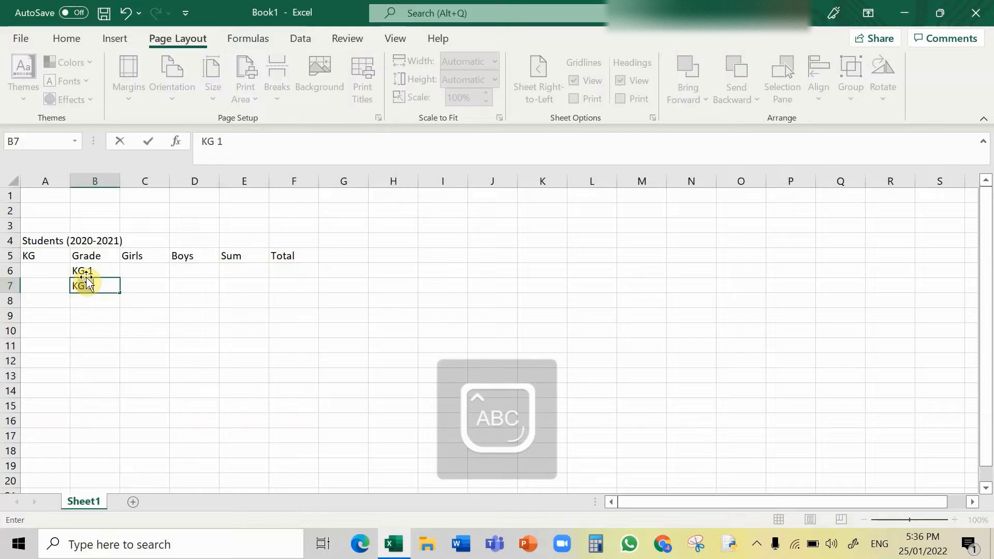
key(Caps_Lock)
key(Caps_Lock)
key(Caps_Lock)
text(G2)
key(Tab)
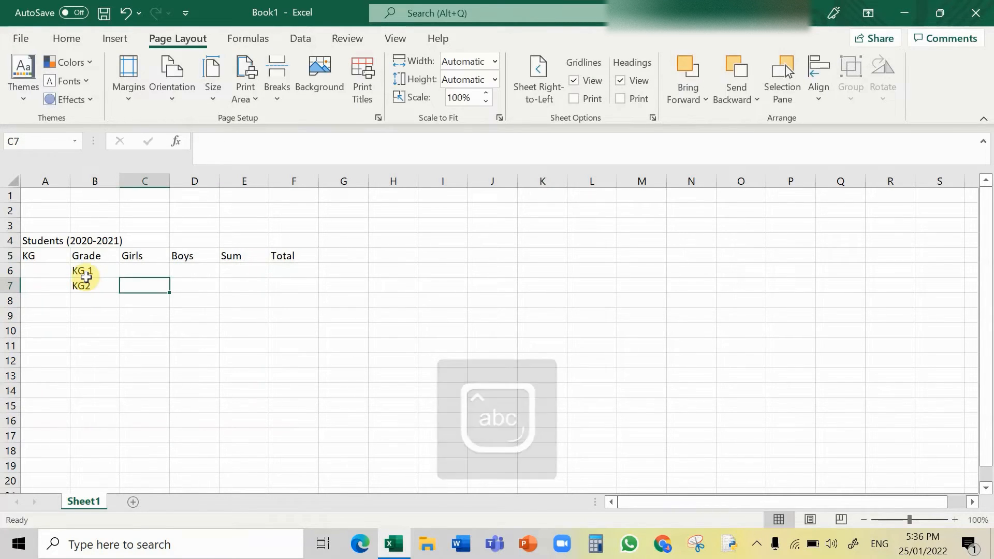
Step: Enter the girls counts 6 and 9 in cells C6 and C7
key(Up)
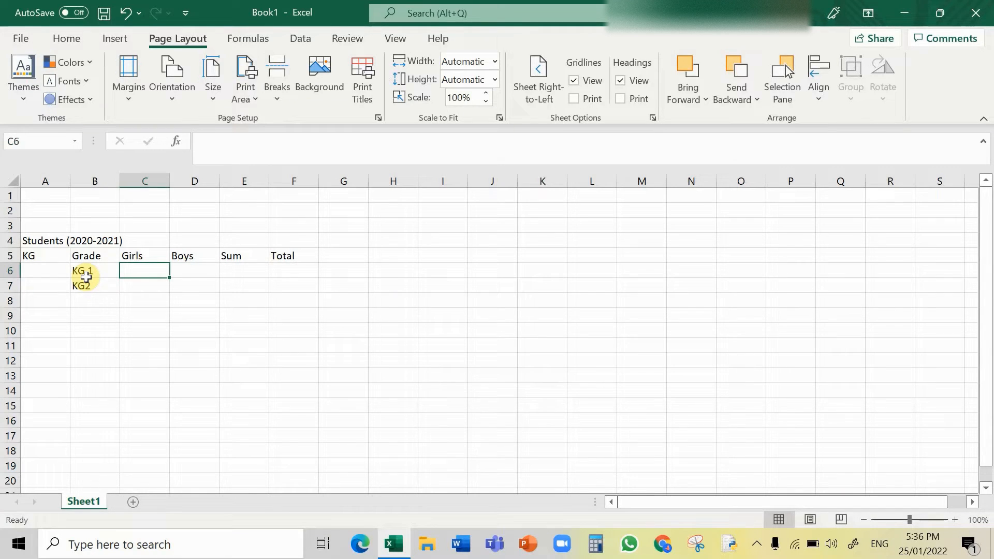
text(6)
key(Return)
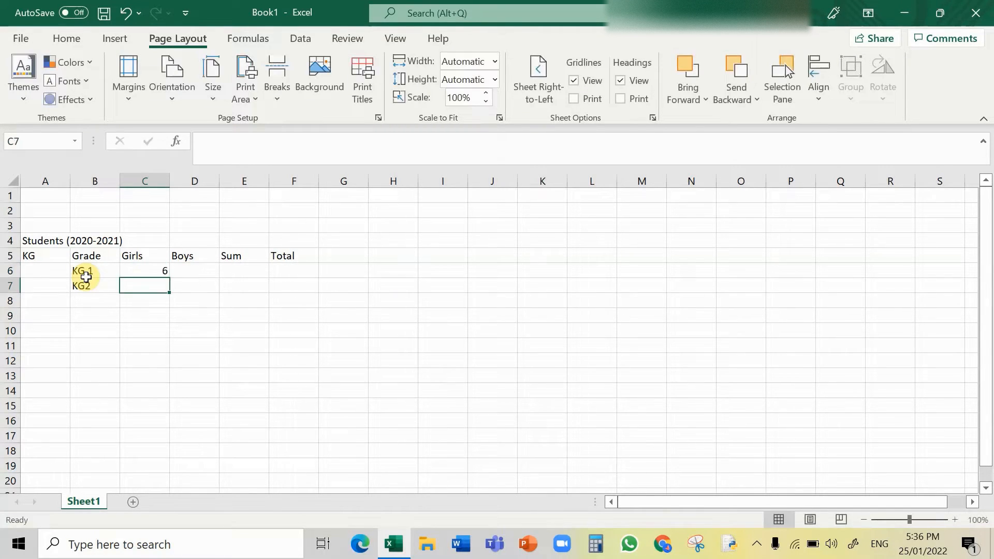
text(9)
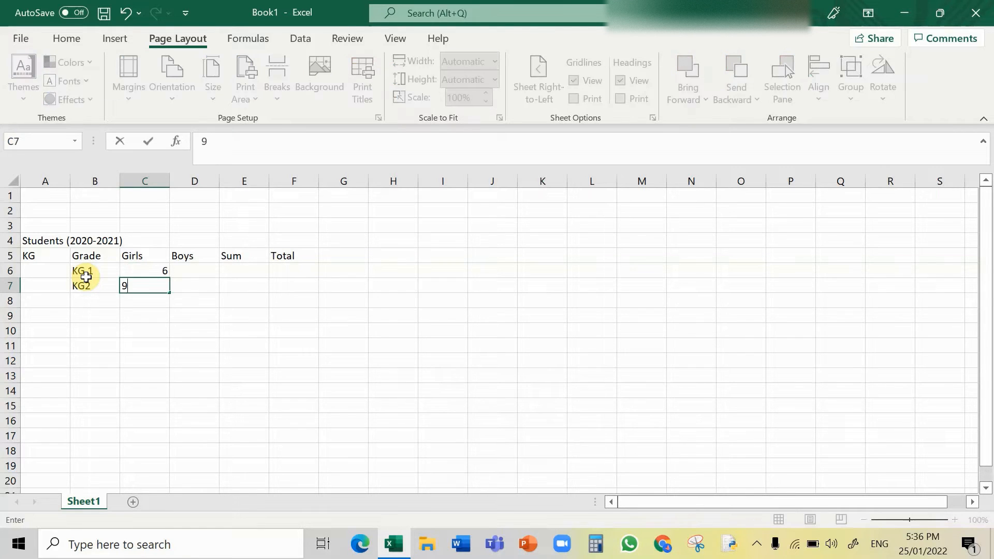
key(Tab)
Step: Enter the boys counts 4 and 14 in cells D6 and D7
key(Up)
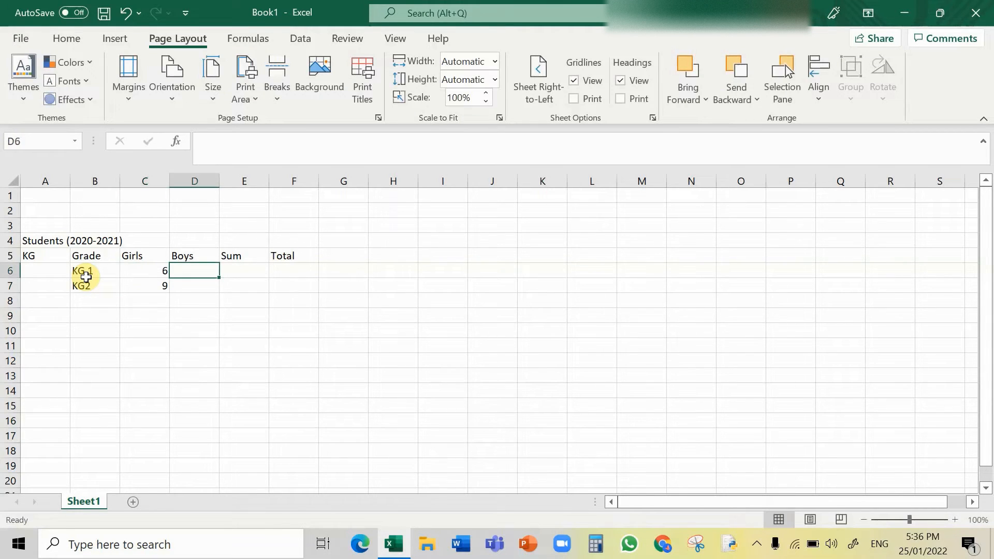
text(4)
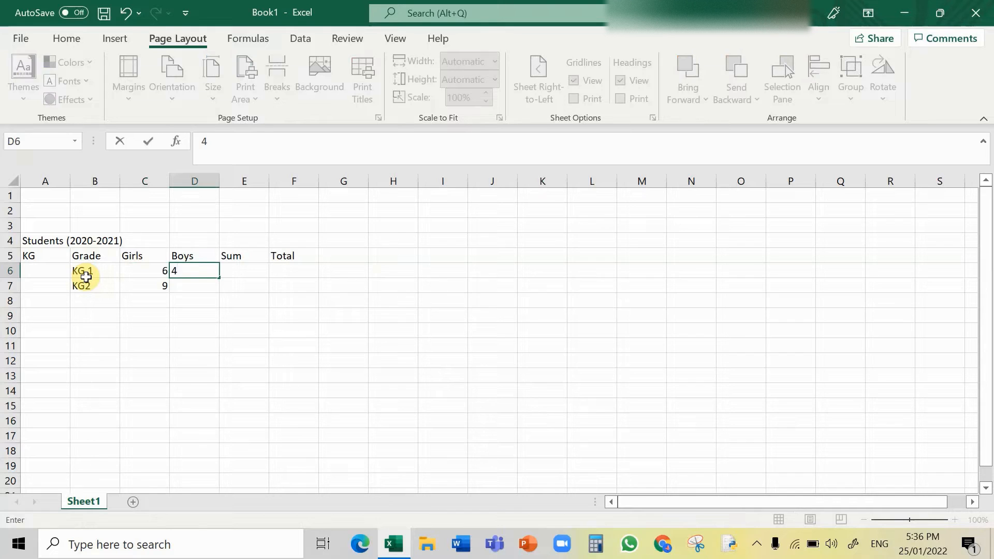
key(Return)
text(14)
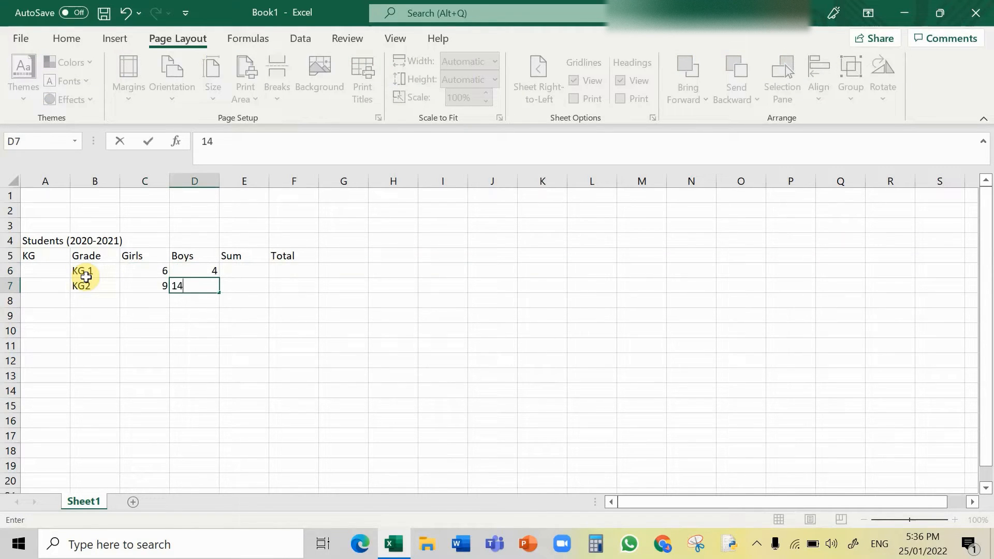
key(Tab)
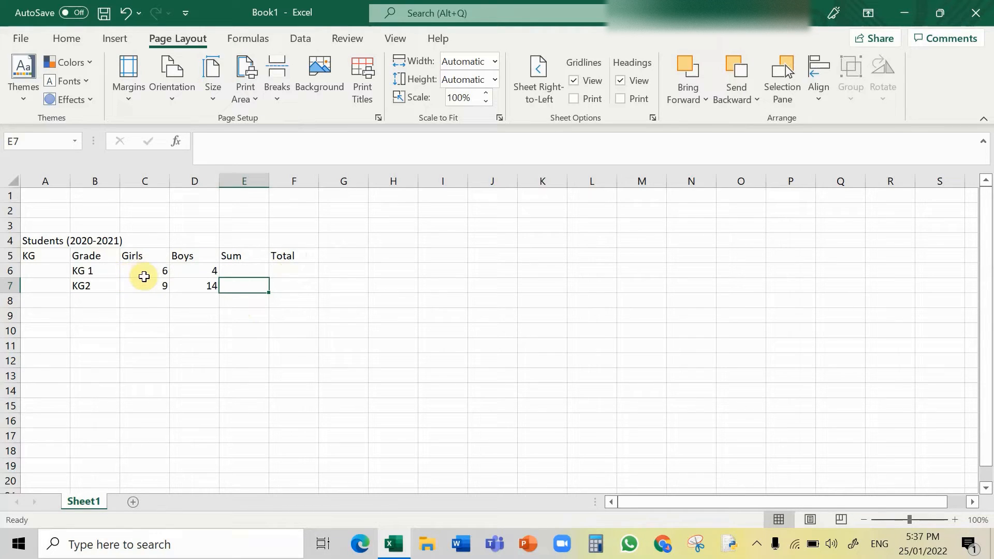
Step: Sum the KG 1 girls and boys counts into cell E6 using AutoSum
click(148, 275)
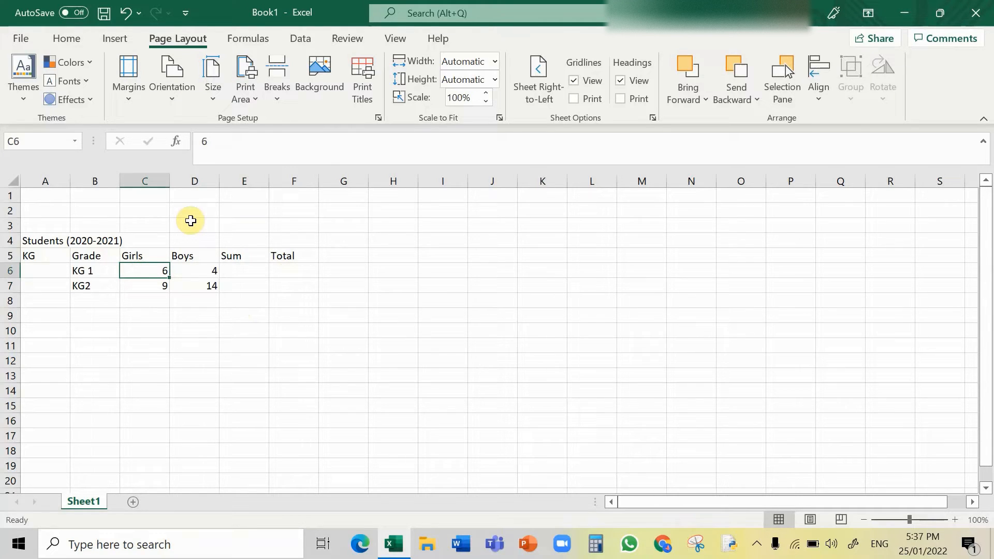
key(shift+Right)
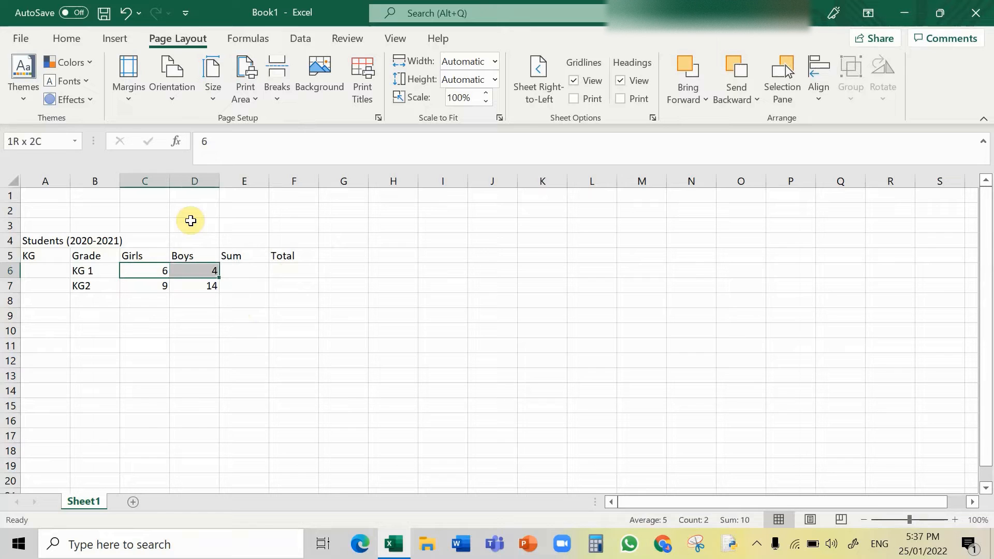
click(64, 40)
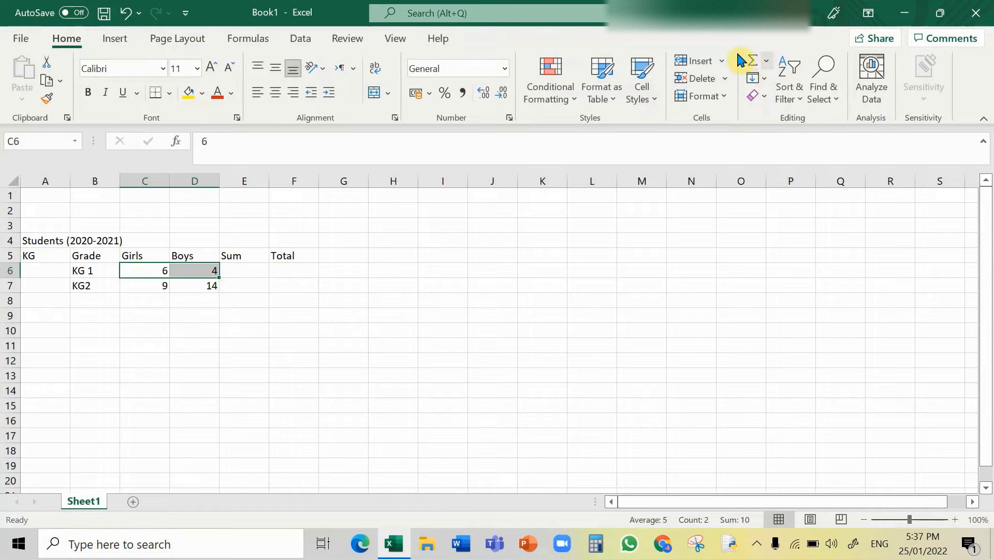
click(764, 64)
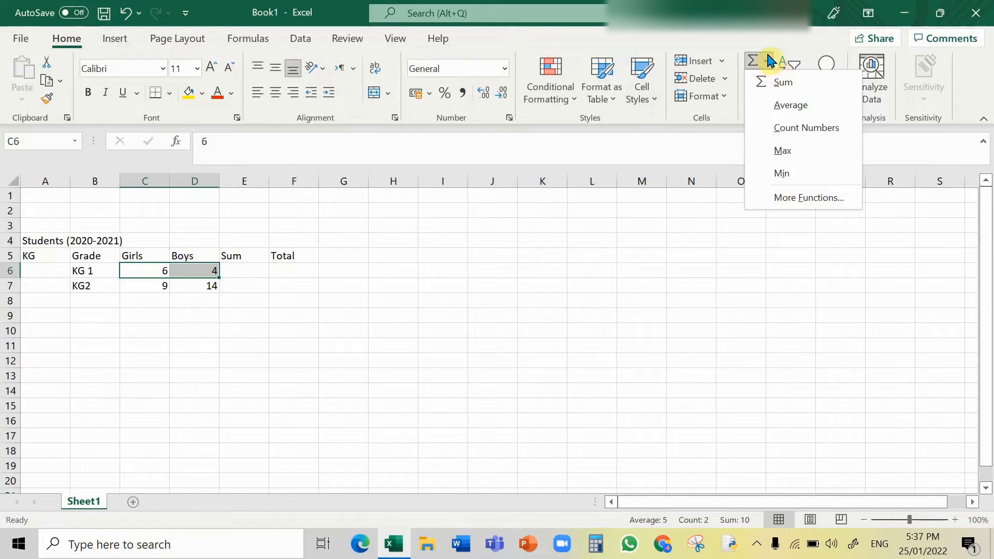
click(808, 82)
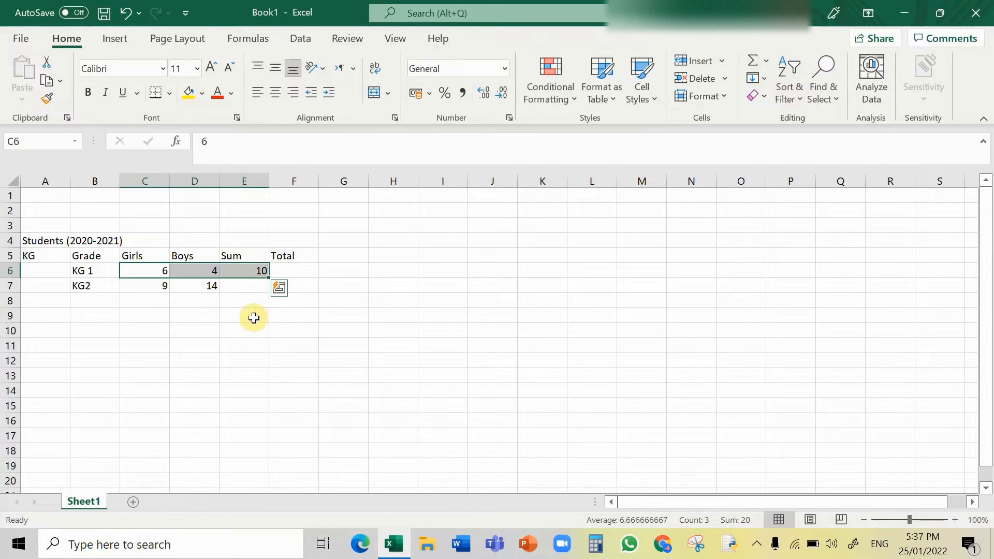
click(236, 331)
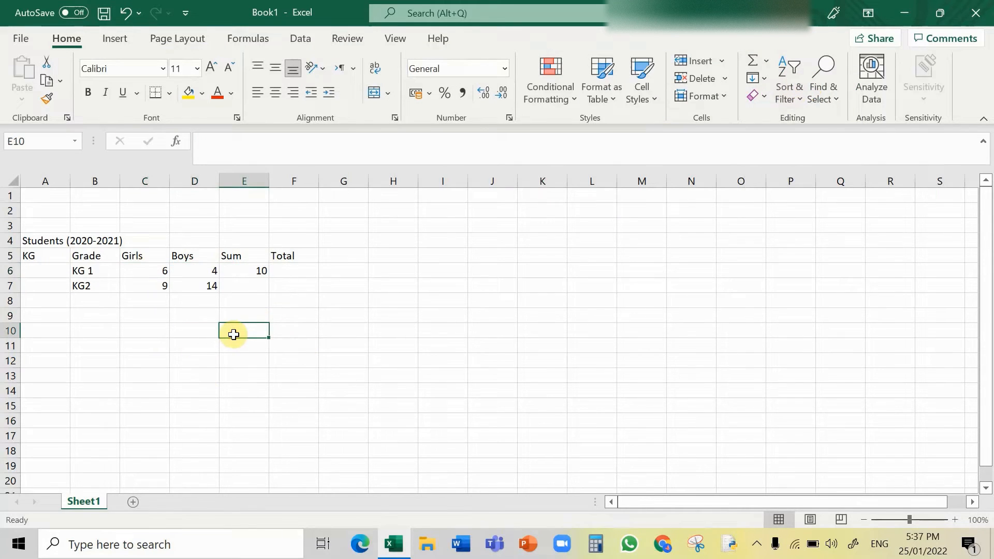
Step: Enter the formula =sum(C7,D7) in cell E7 to total the KG2 row
click(254, 287)
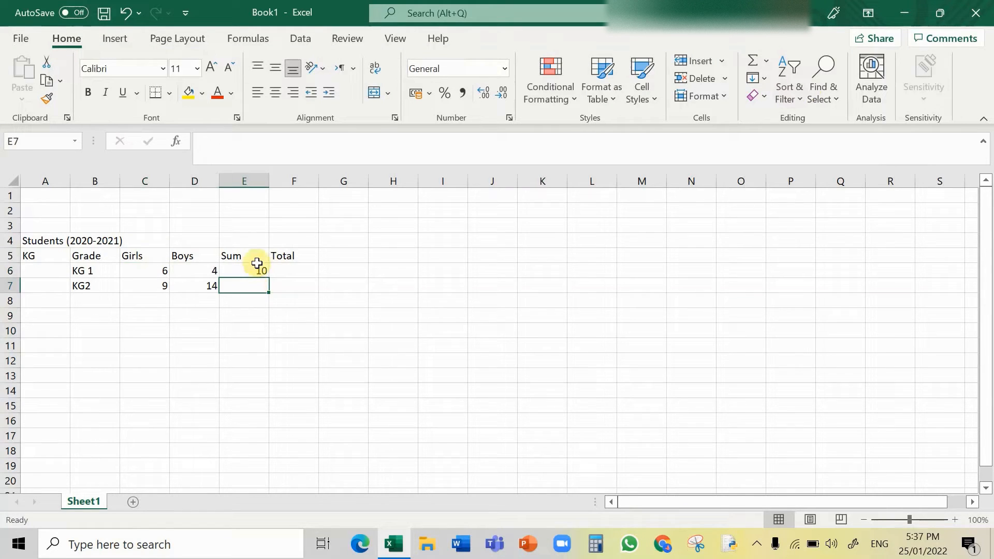
text(=)
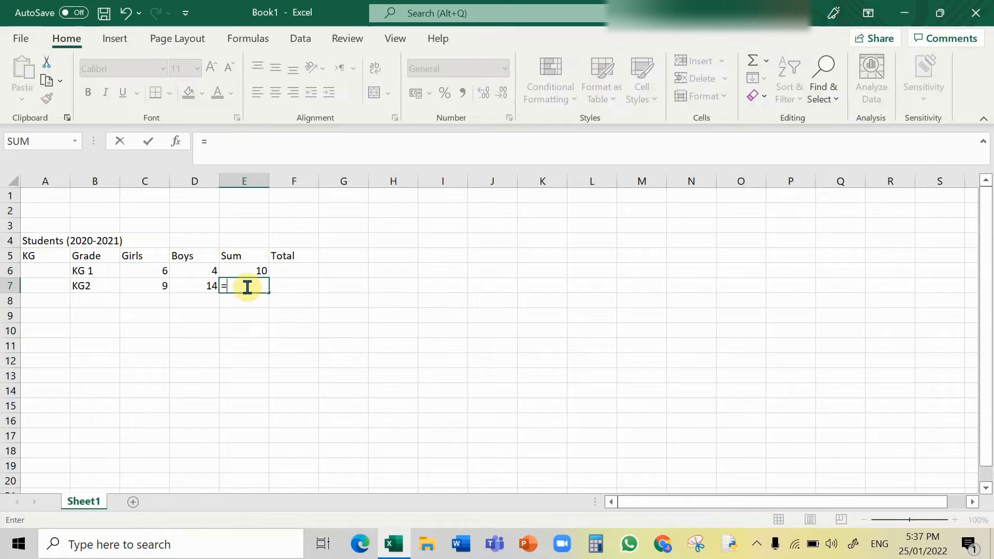
text(sui)
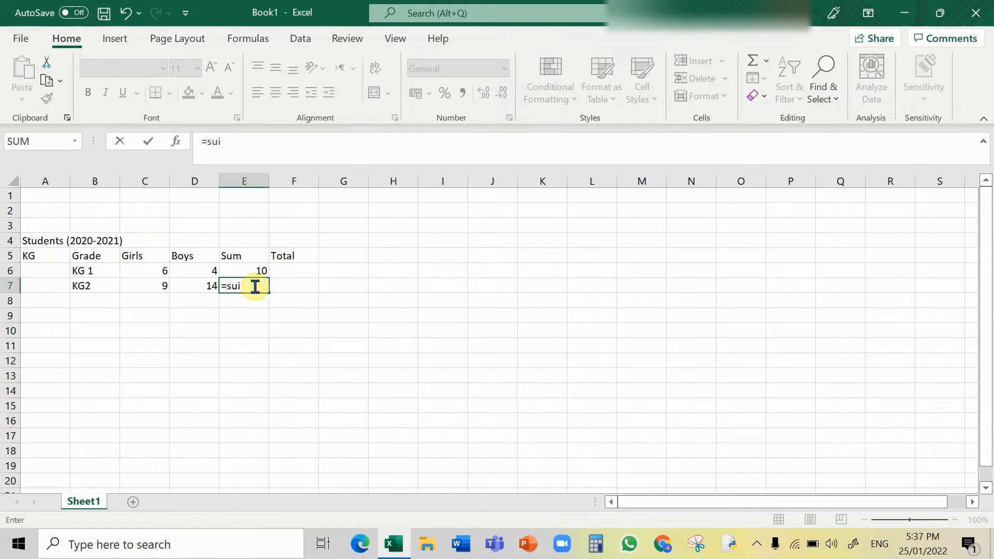
key(BackSpace)
text(m)
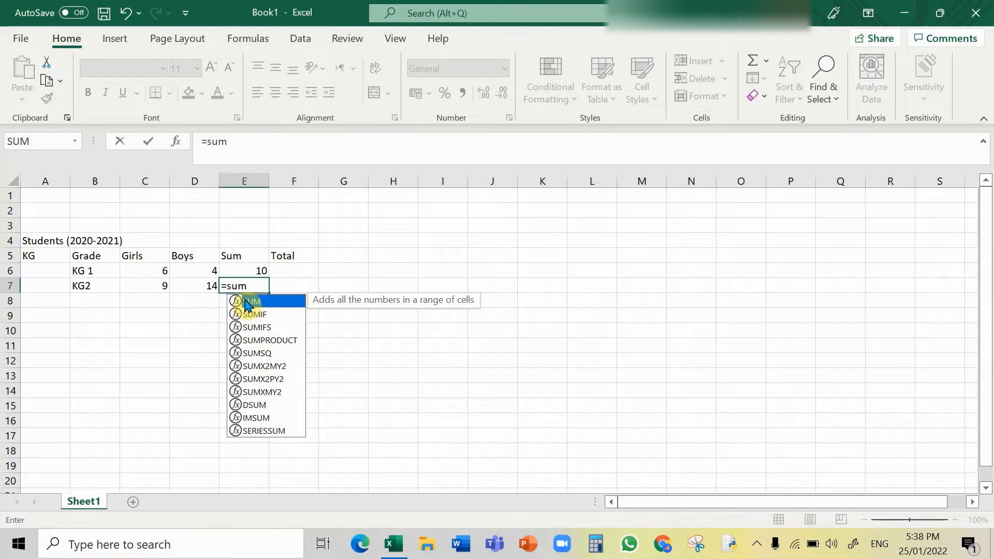
text(()
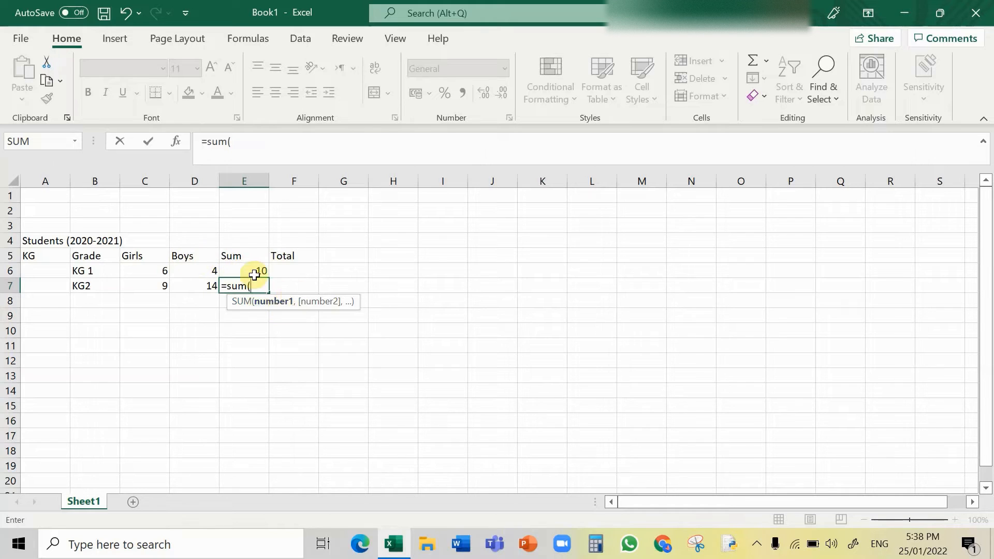
click(152, 290)
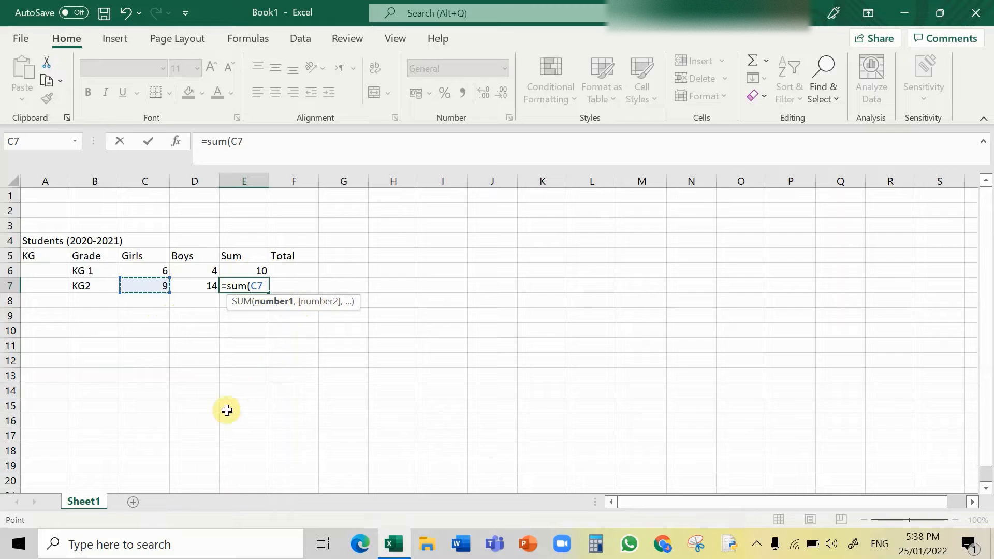
text(,)
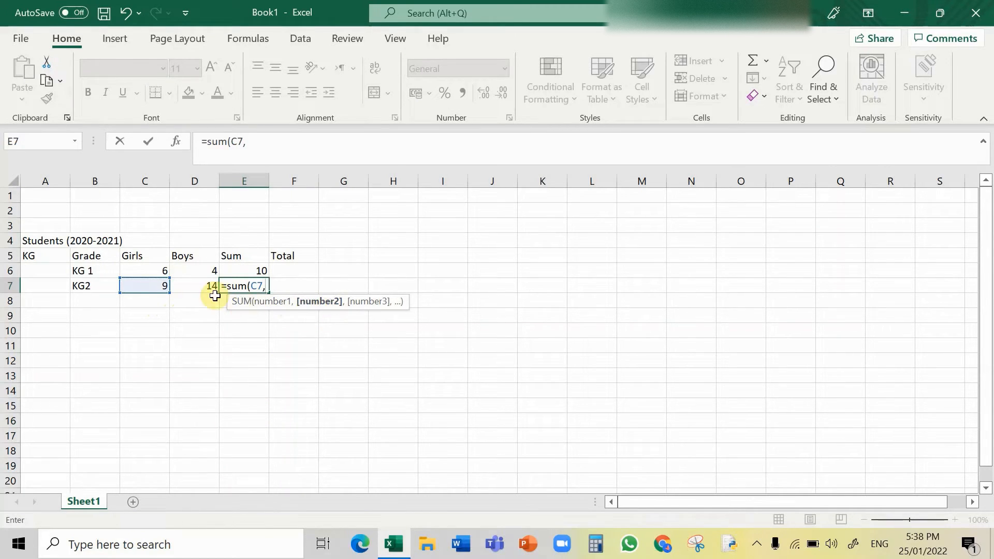
click(196, 289)
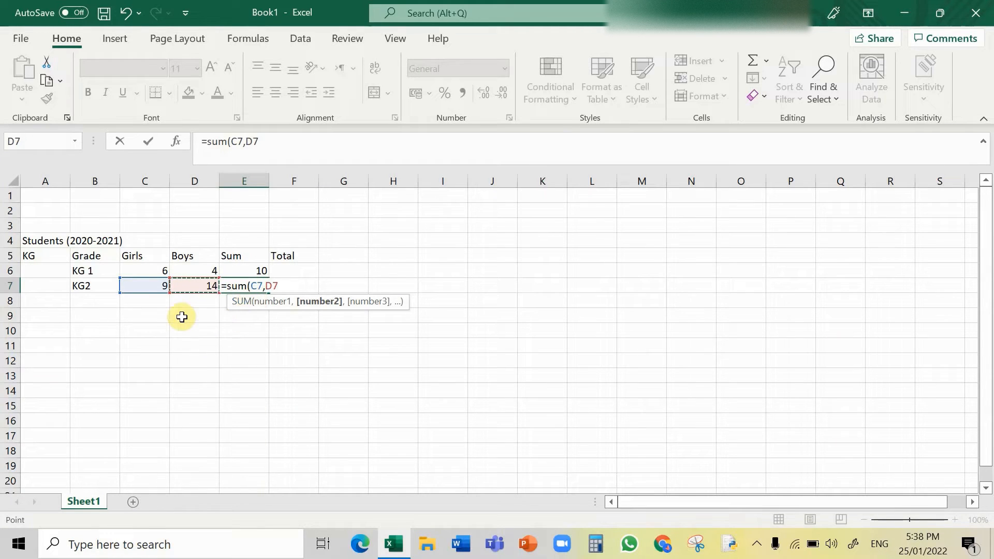
text())
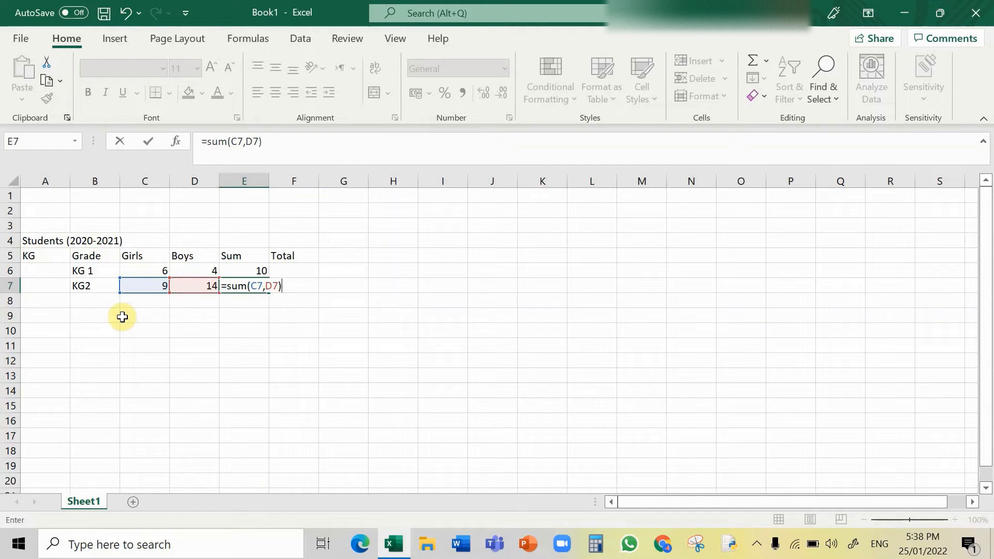
key(Return)
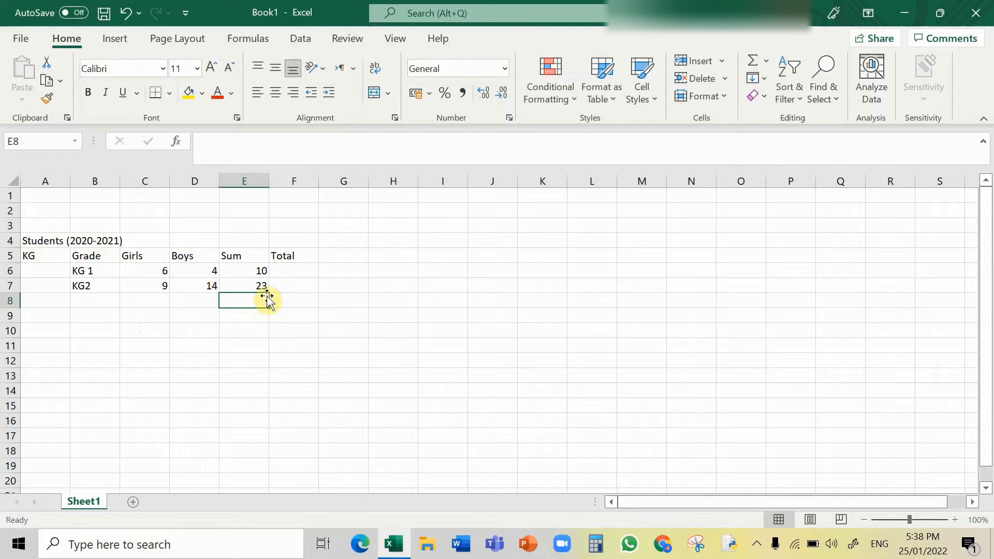
Step: Enter the totals 10 and 23 in cells F6 and F7
click(302, 274)
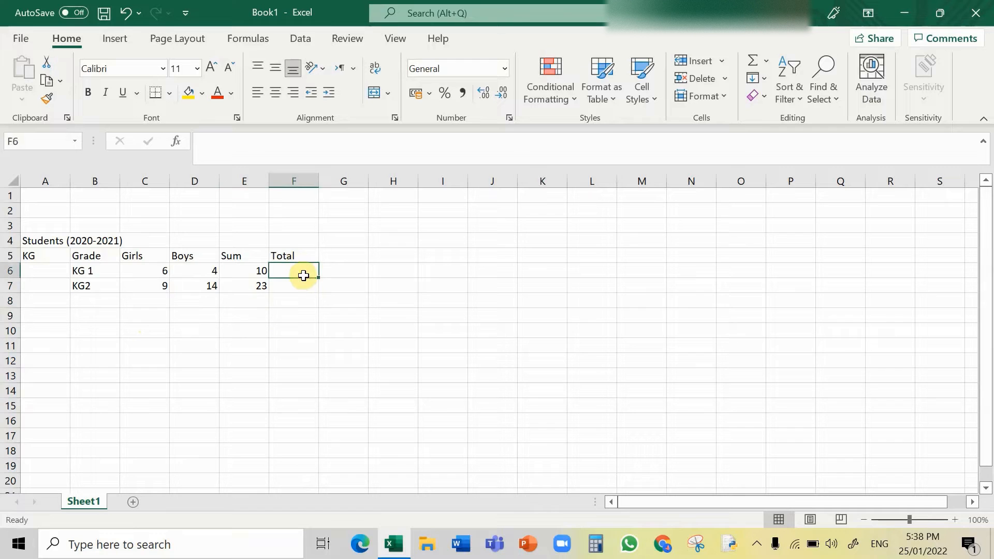
text(10)
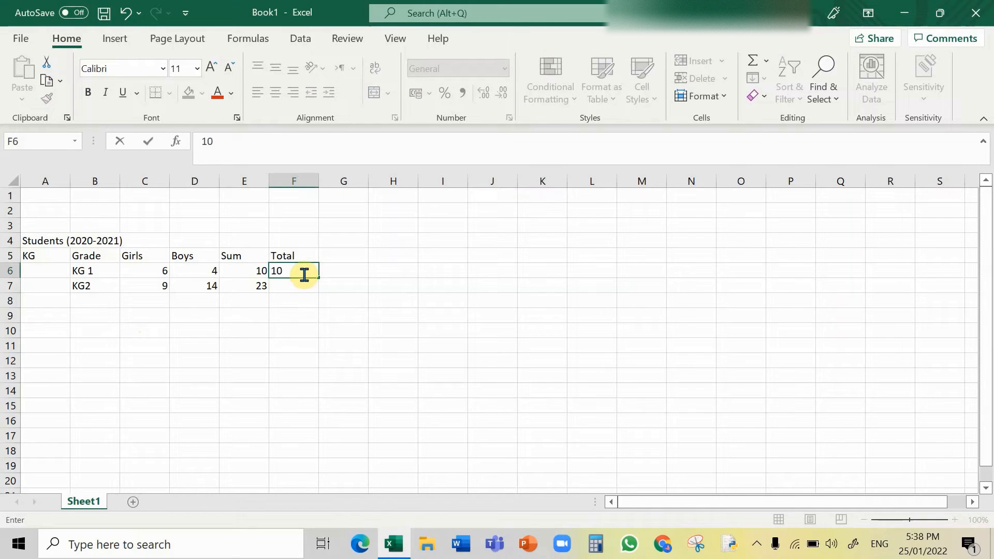
key(Return)
text(1)
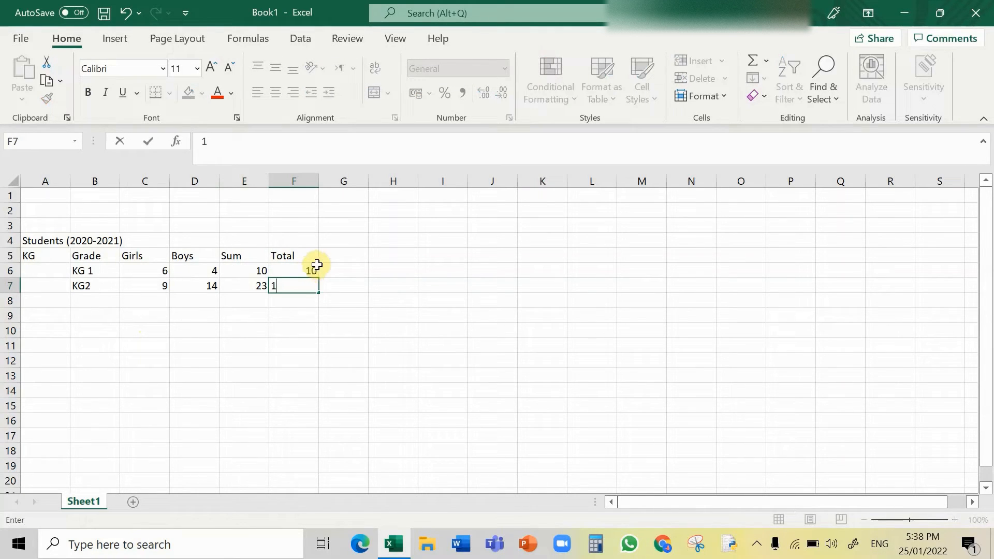
key(BackSpace)
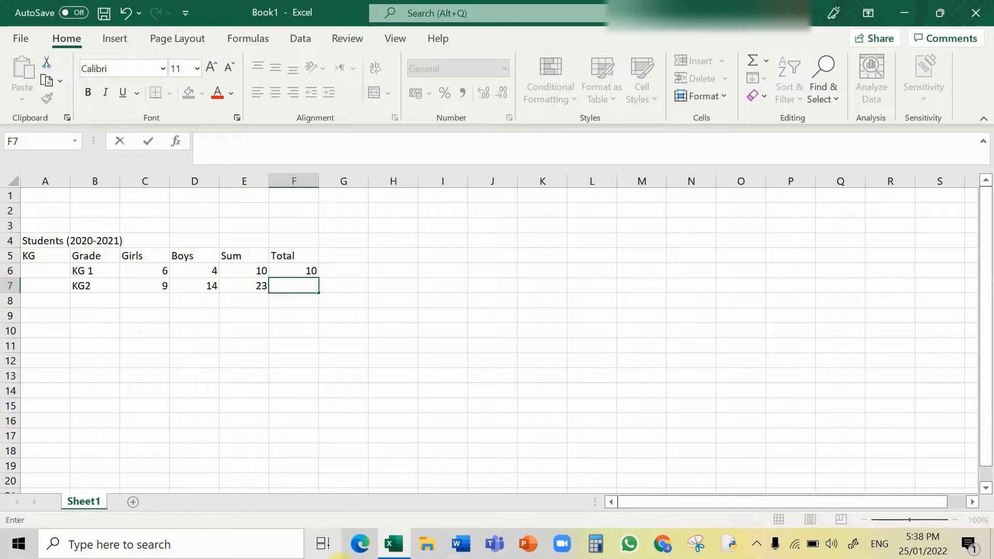
text(23)
key(Return)
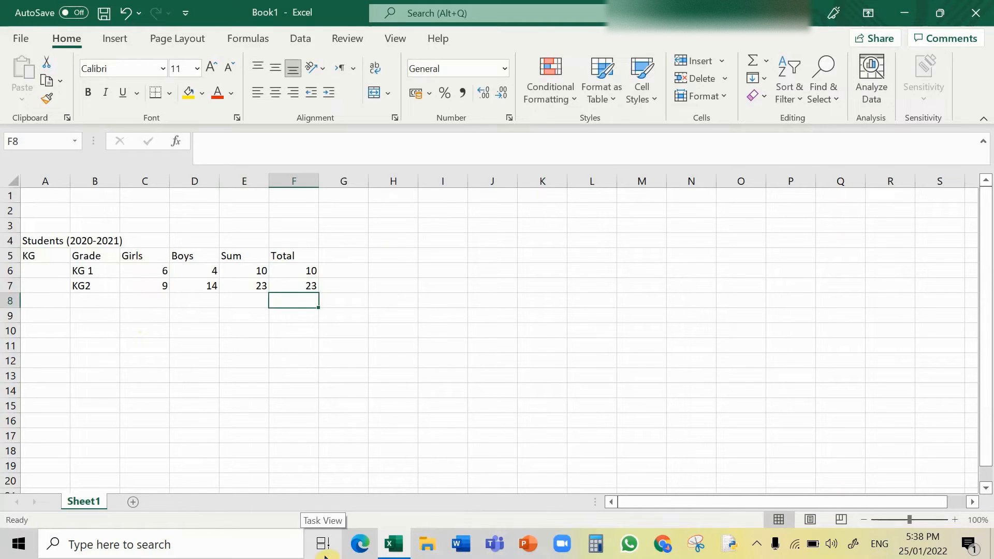
Step: Enter the label Total in cell B8 below the grade labels
key(Left)
key(Left)
key(Left)
key(Left)
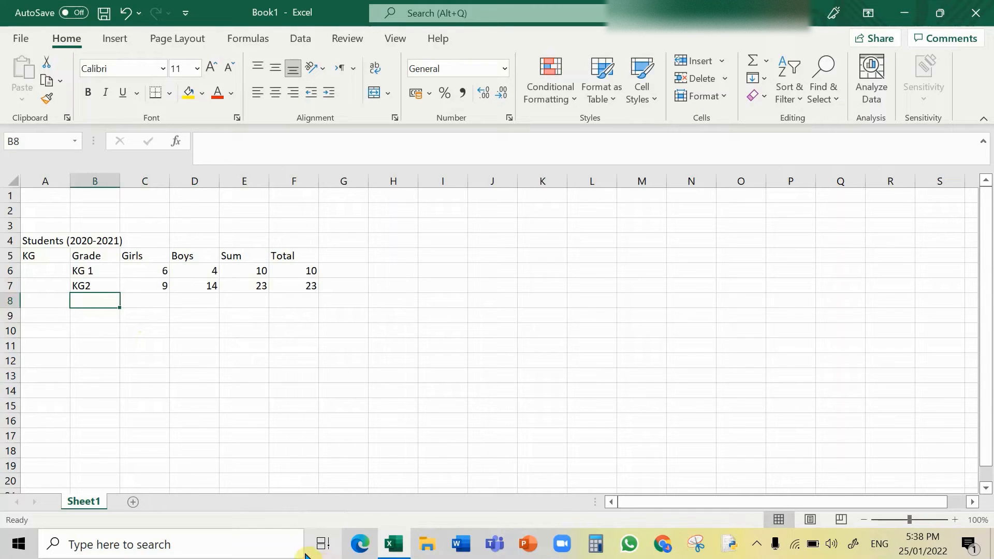
text(To)
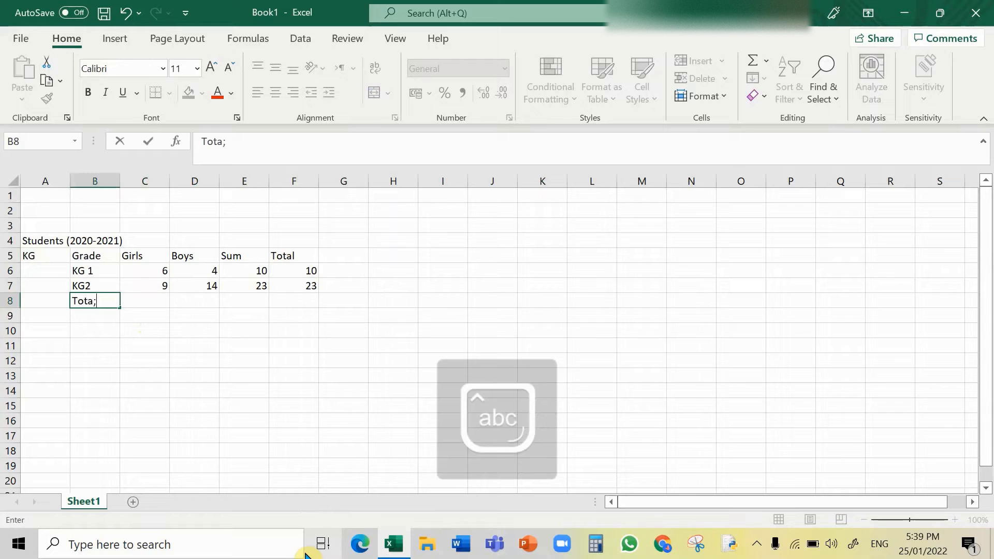
text(tal)
key(Tab)
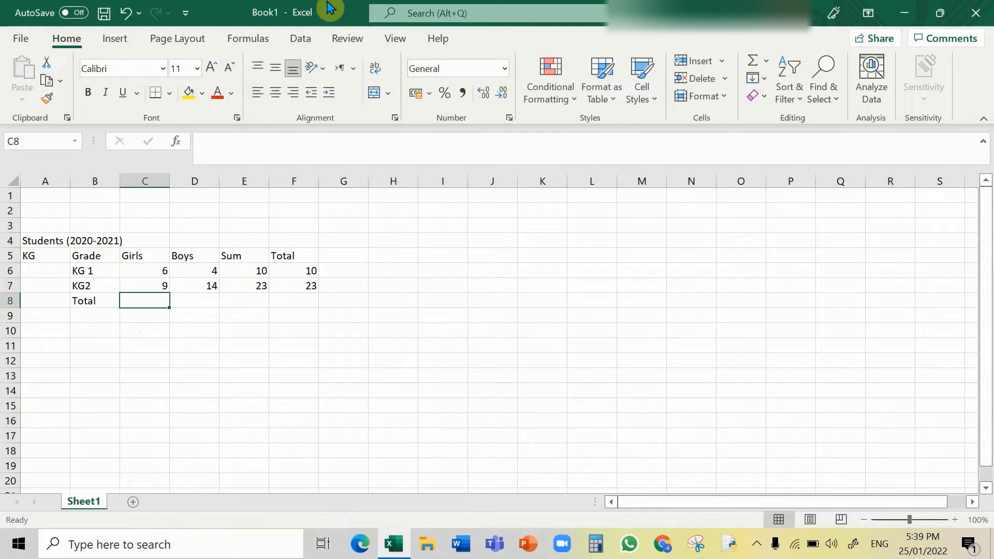
Step: Sum the Girls and Boys columns into cells C8 and D8 using AutoSum
drag(148, 270, 150, 289)
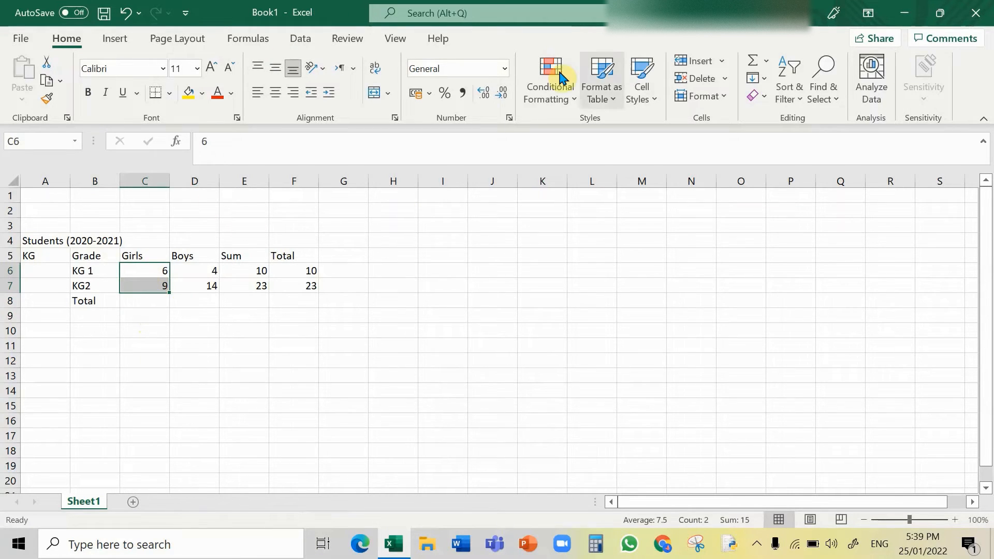
click(766, 60)
click(777, 83)
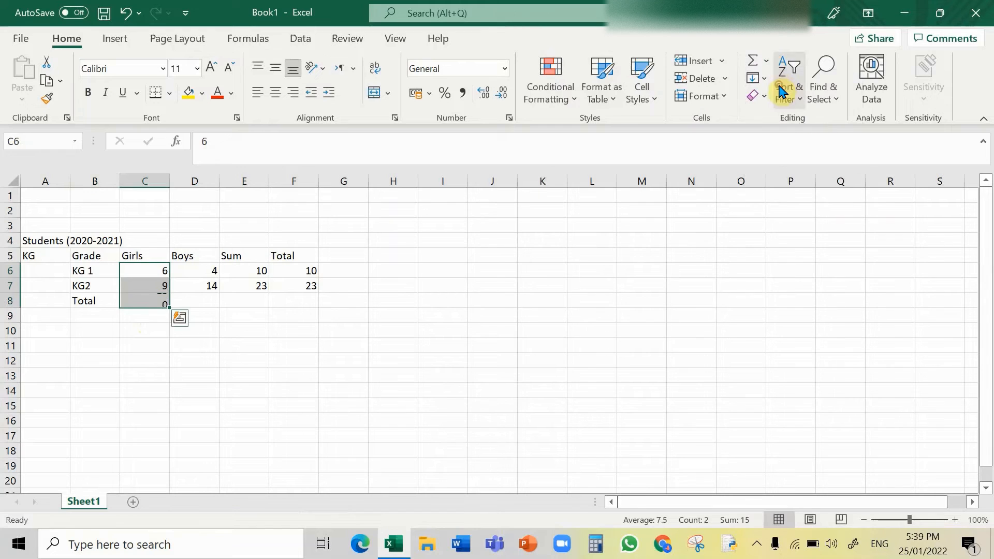
drag(209, 271, 210, 284)
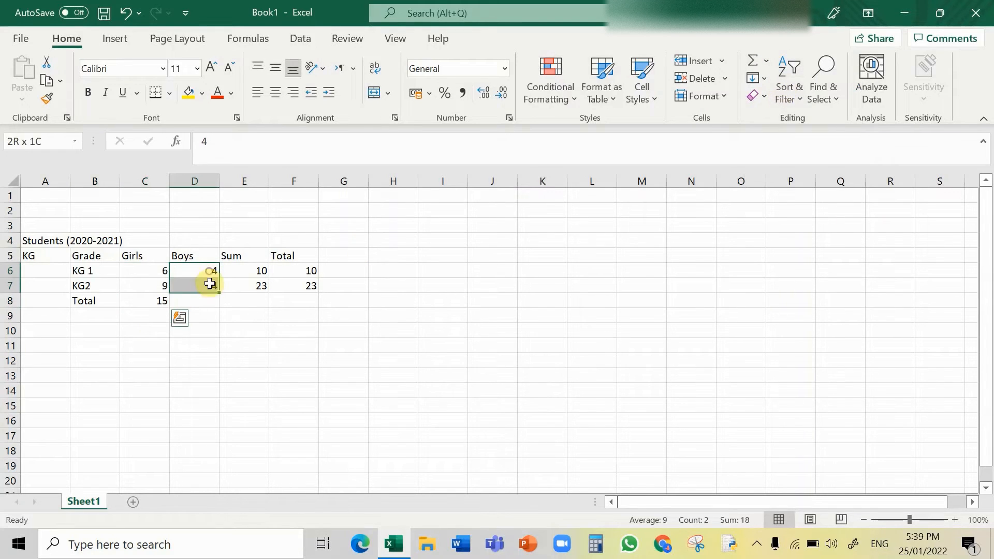
click(768, 66)
click(776, 83)
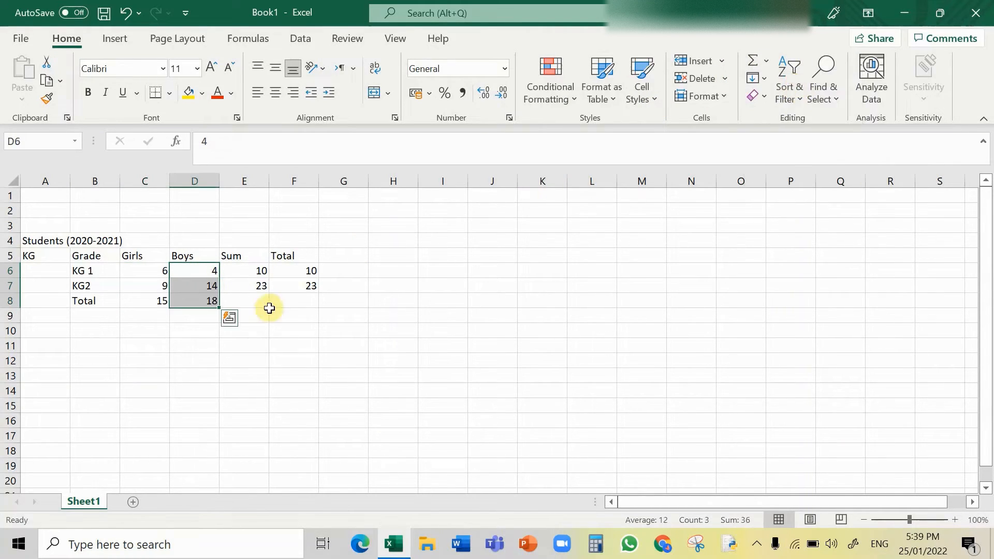
click(252, 375)
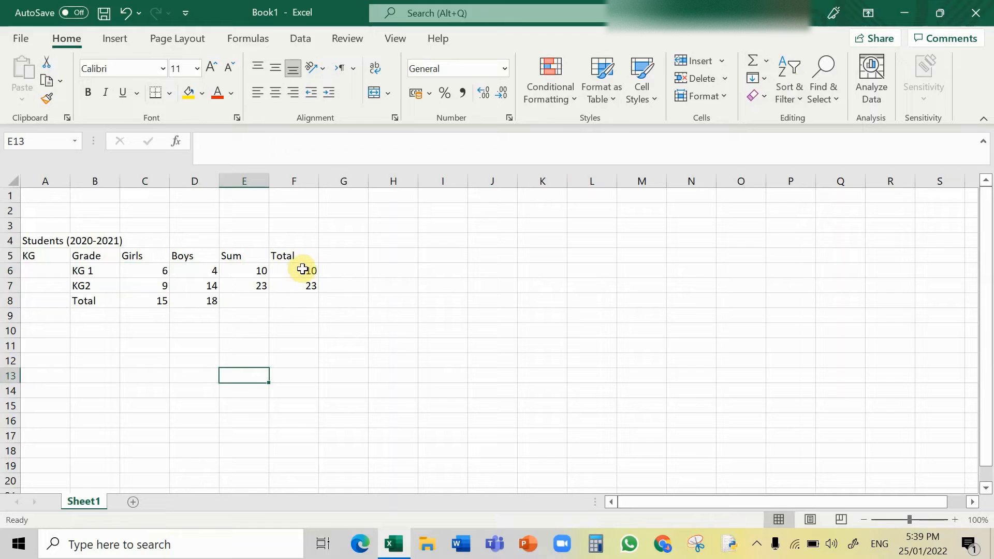
Step: Sum the Total column values into cell F8 using AutoSum
drag(301, 271, 299, 286)
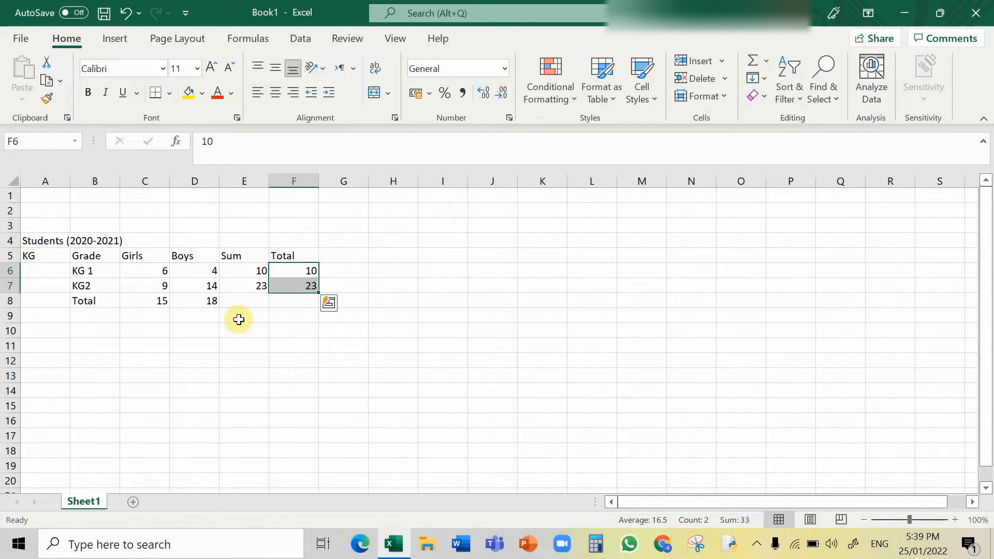
click(766, 63)
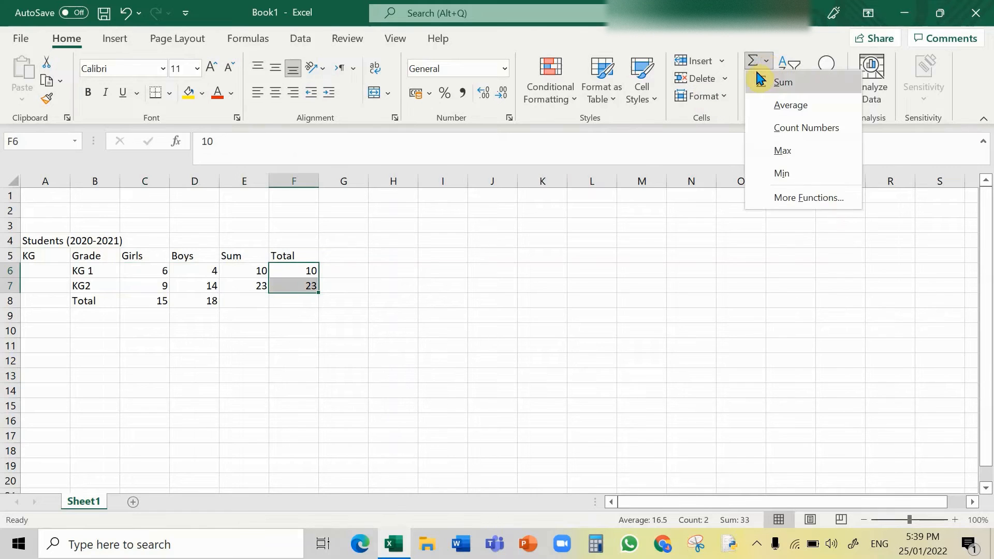
click(769, 83)
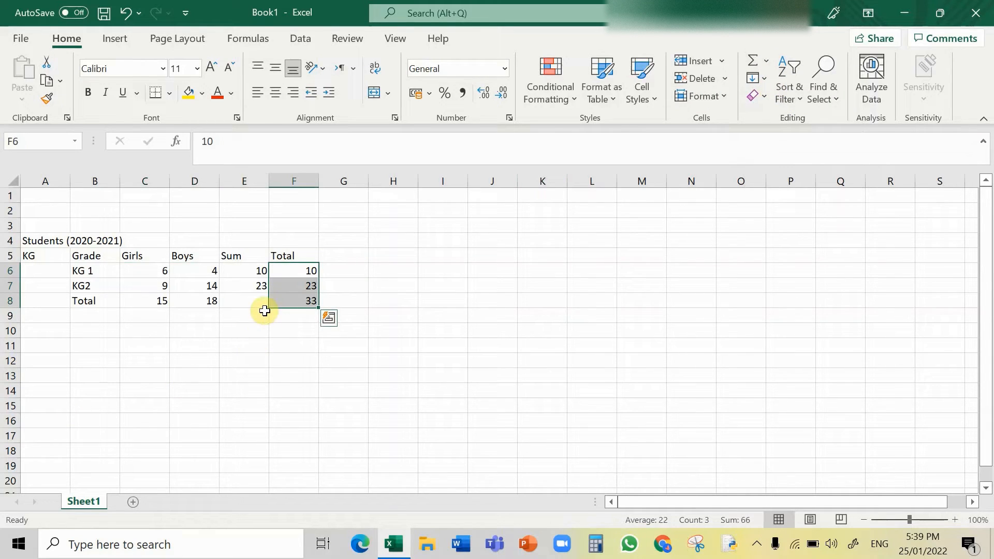
click(220, 345)
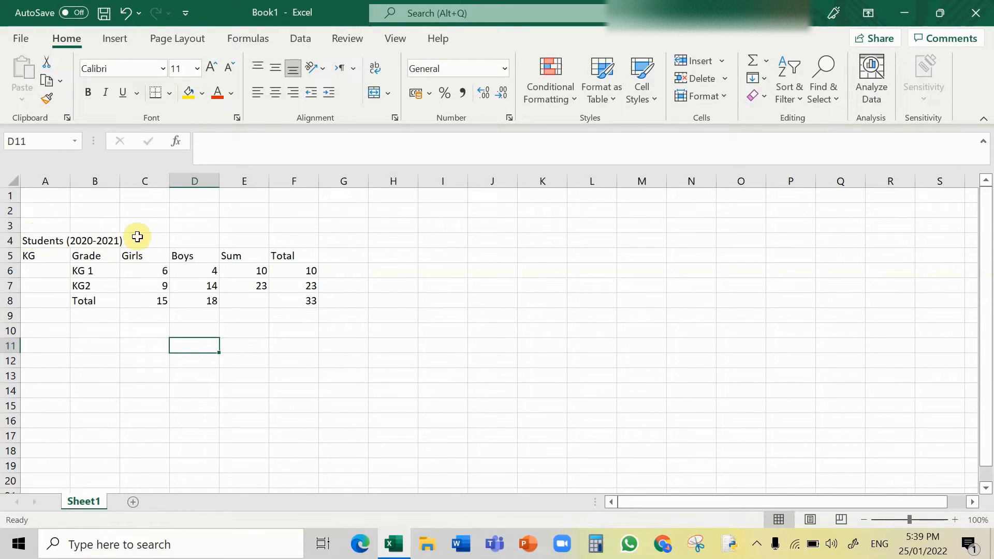
Step: Merge and center the Students (2020-2021) title across A3:F4 and align it vertically in the middle
click(32, 229)
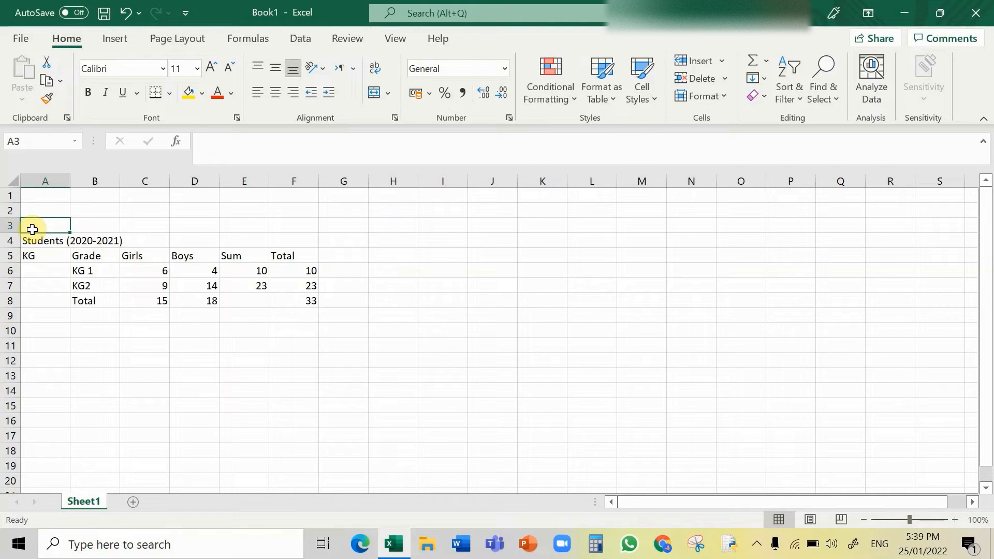
key(shift+Down)
key(shift+Right)
key(shift+Right)
key(shift+Right)
key(shift+Right)
key(shift+Right)
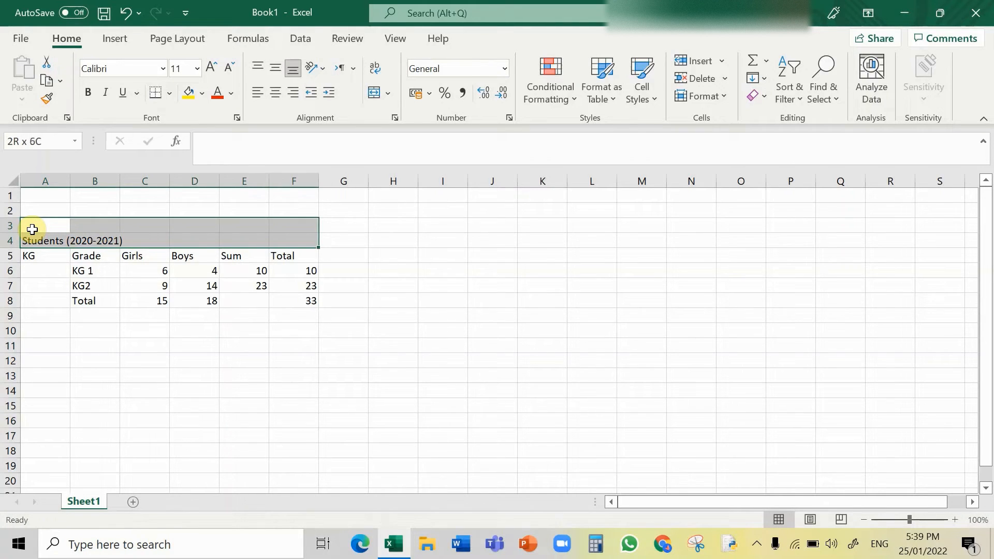
click(390, 99)
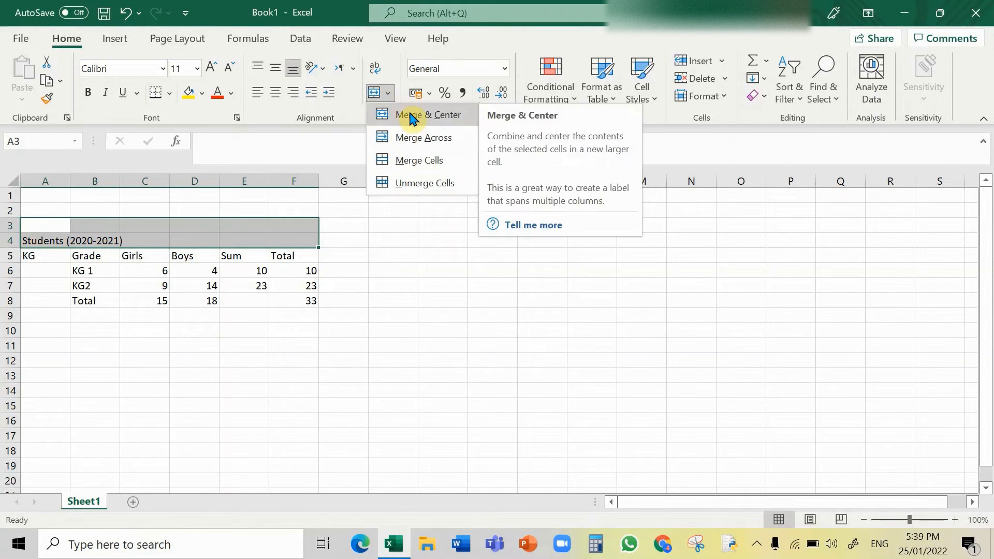
click(412, 116)
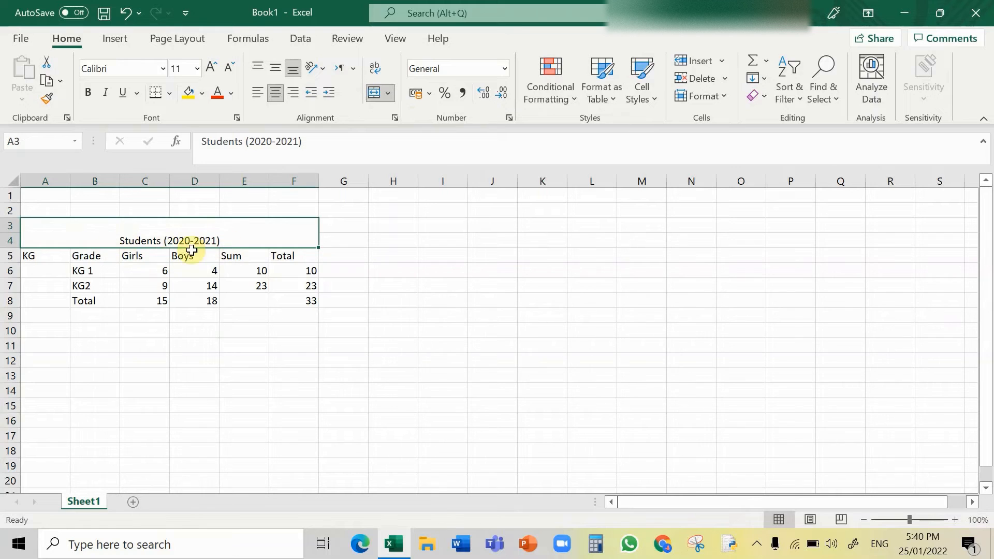
click(275, 73)
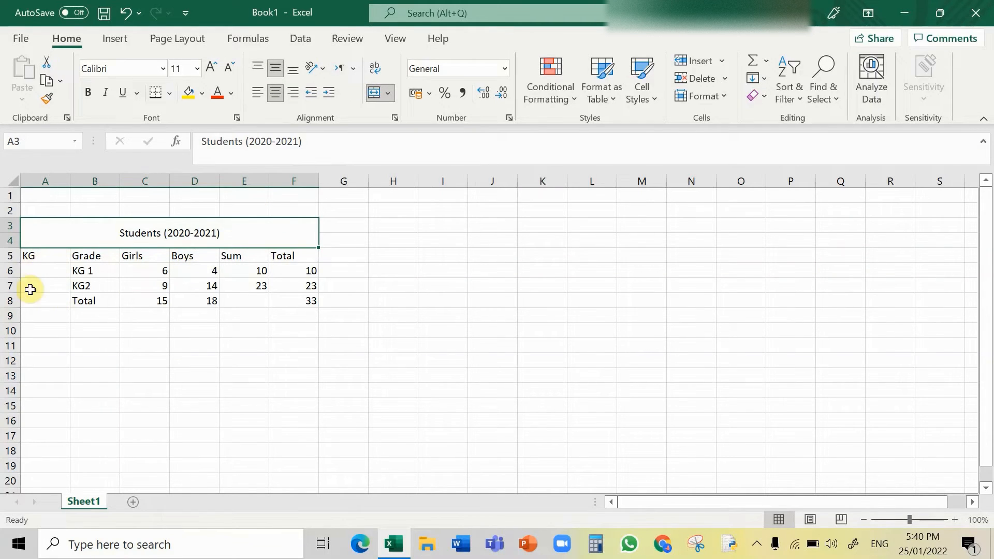
Step: Merge and center the KG label across A5:A8 and align it vertically in the middle
click(35, 256)
drag(35, 256, 45, 292)
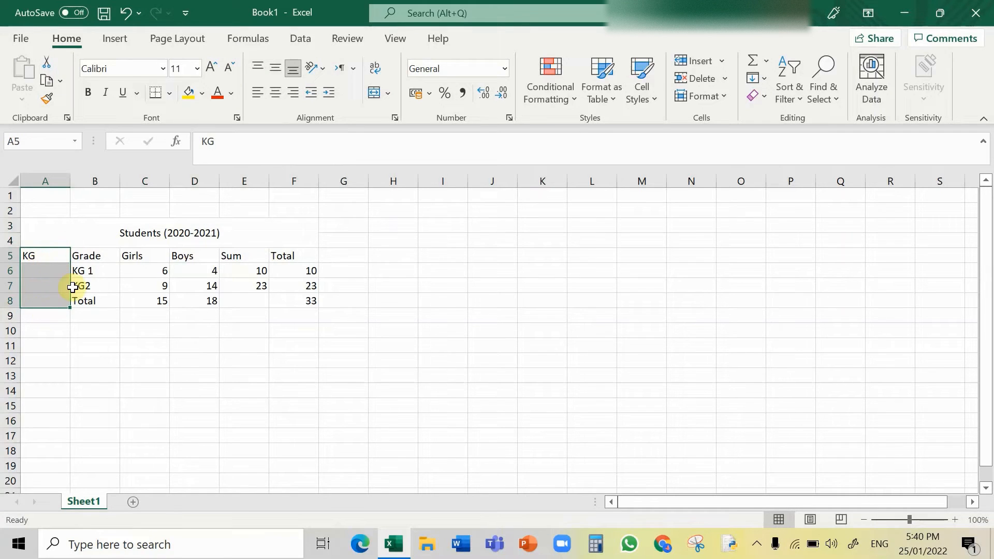
click(388, 94)
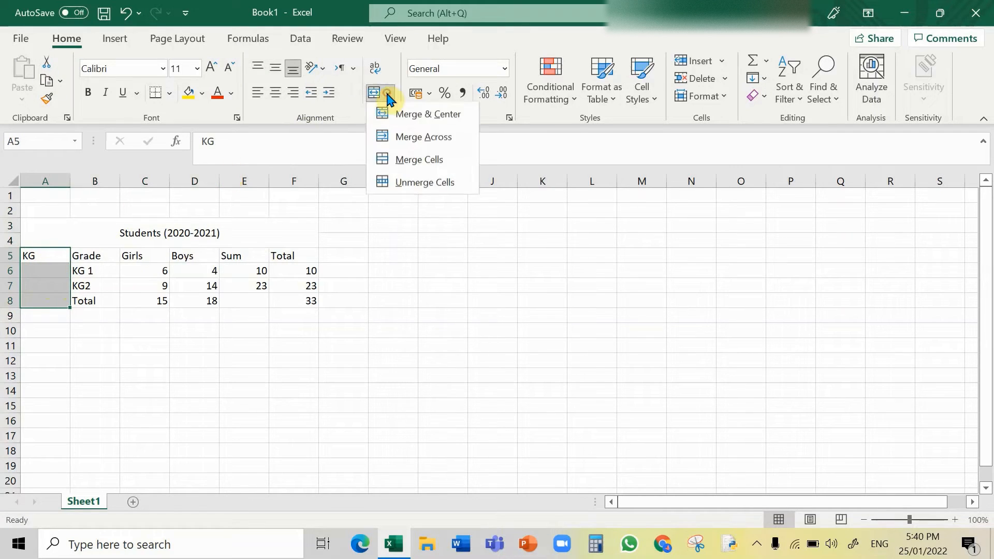
click(411, 112)
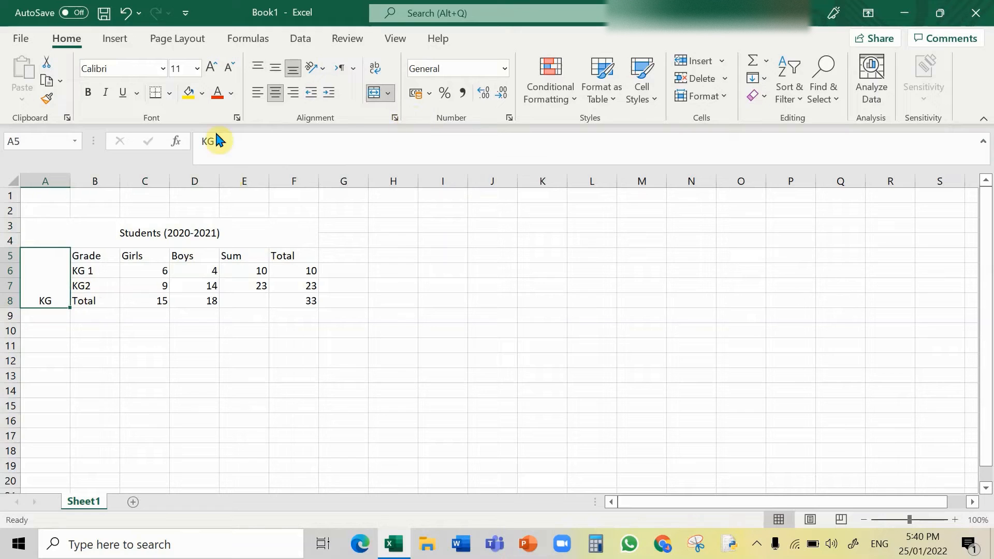
click(275, 68)
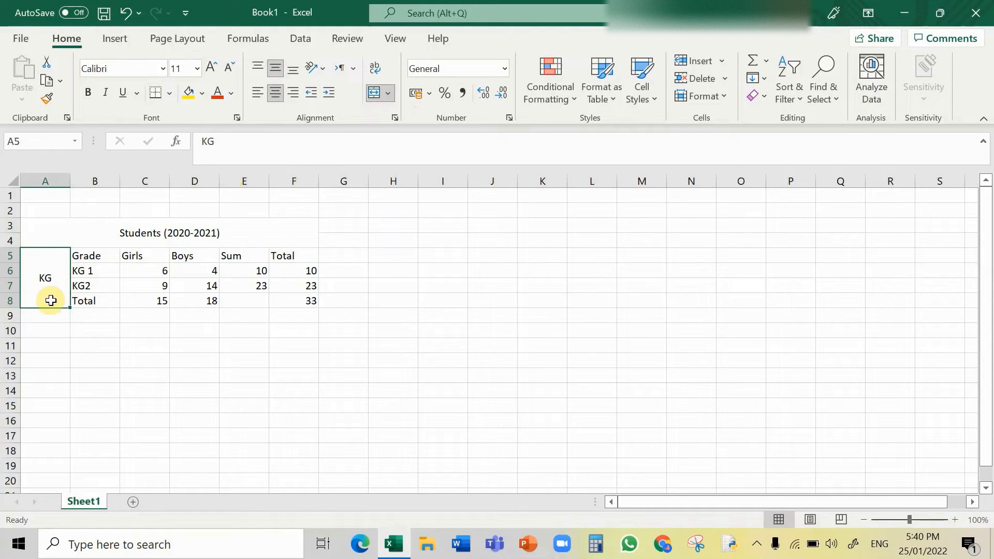
Step: Turn the merged KG label into vertical text and increase its font size
click(317, 69)
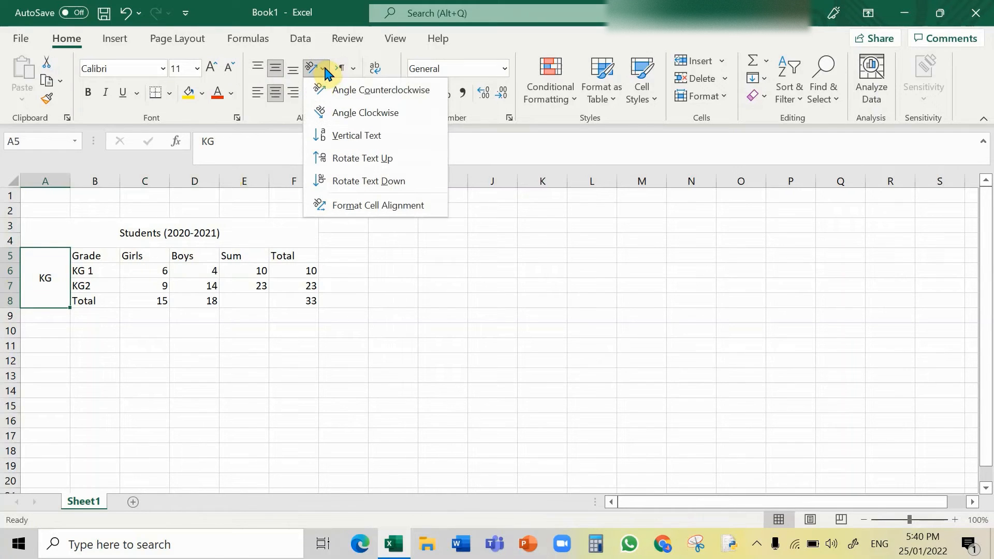
click(341, 145)
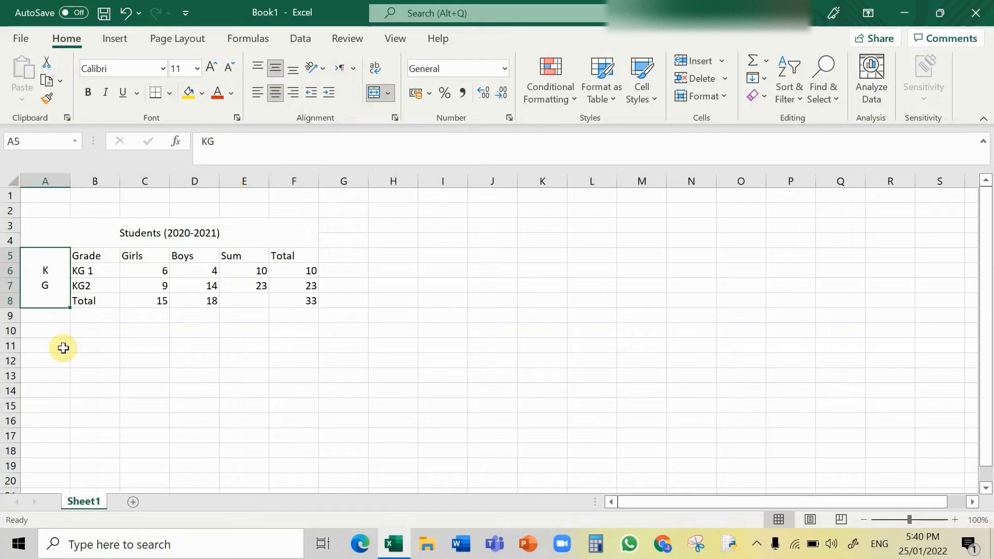
double_click(53, 277)
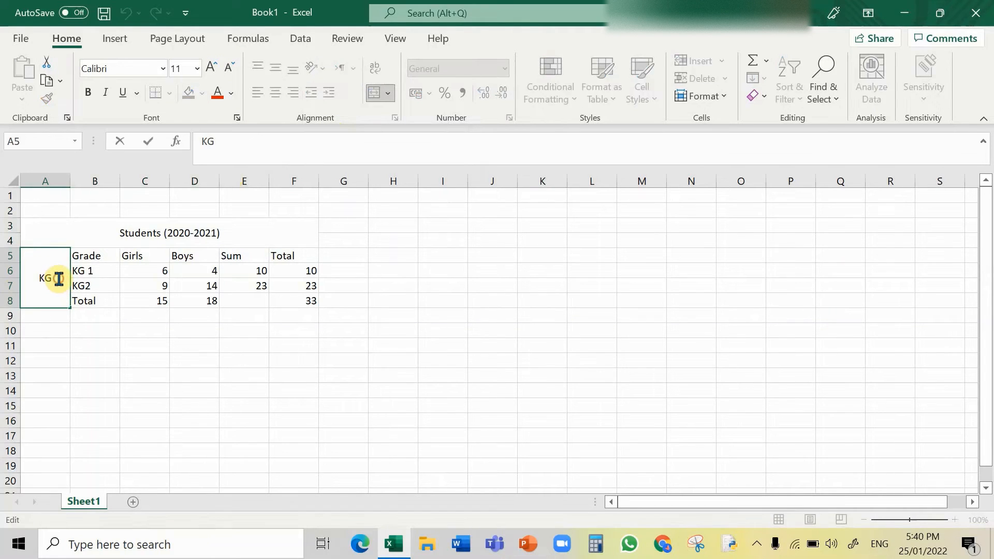
drag(59, 279, 30, 277)
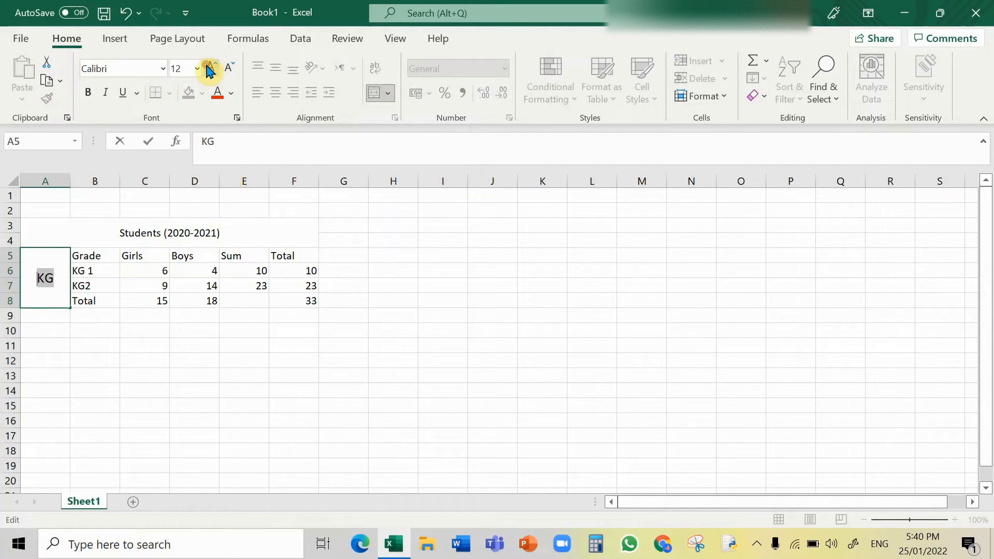
click(164, 317)
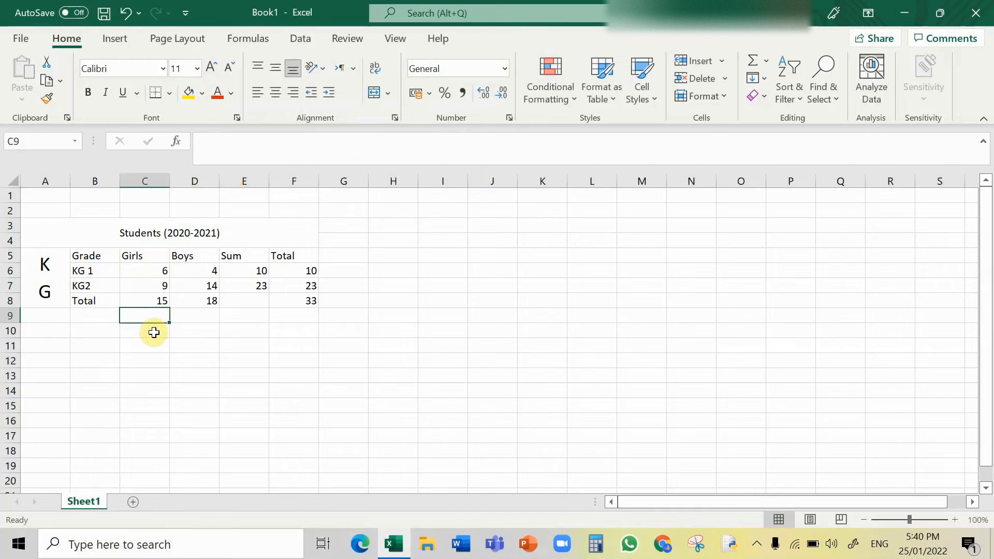
click(118, 353)
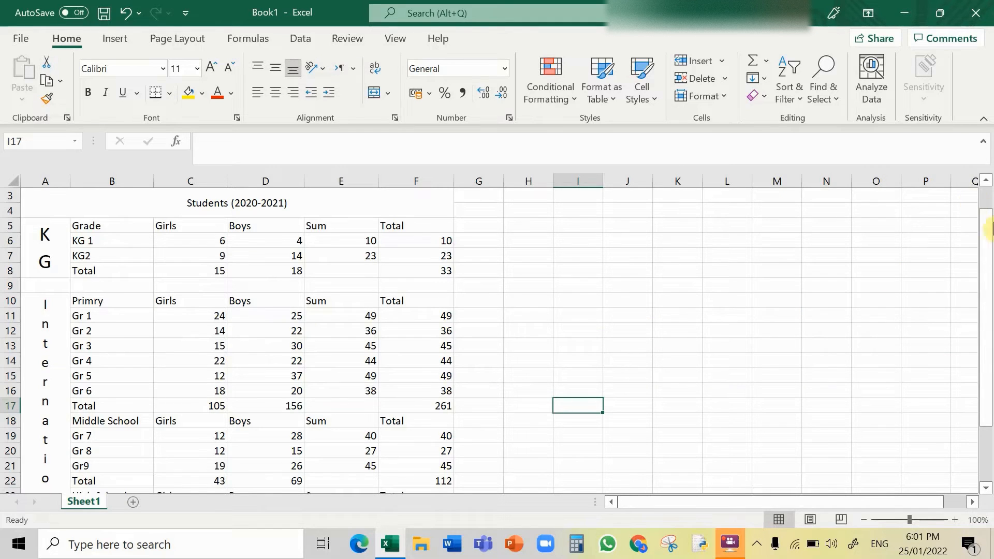
Step: Fill the merged title cell with dark red
mouse_move(990, 228)
mouse_down()
mouse_move(987, 213)
mouse_move(989, 381)
mouse_move(990, 213)
mouse_up()
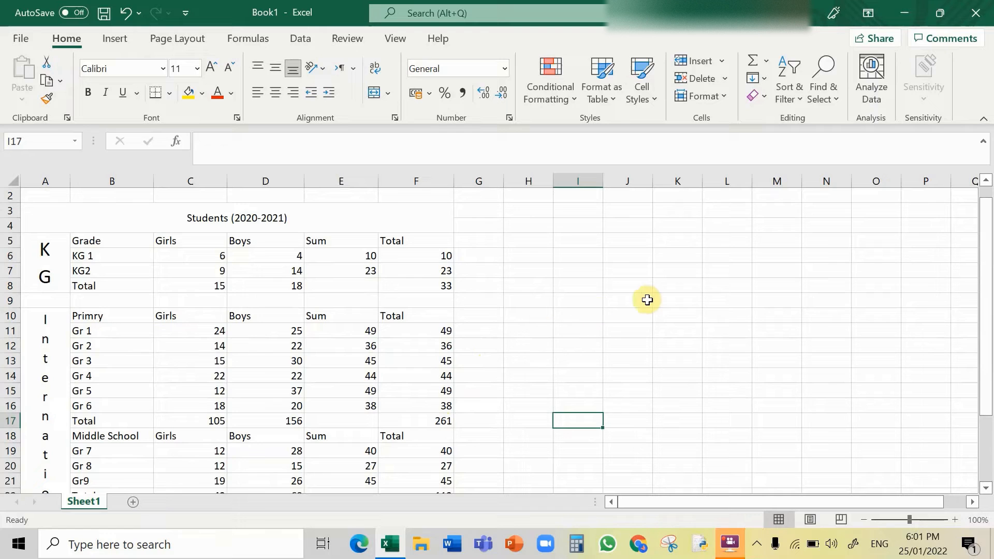
drag(989, 272, 989, 340)
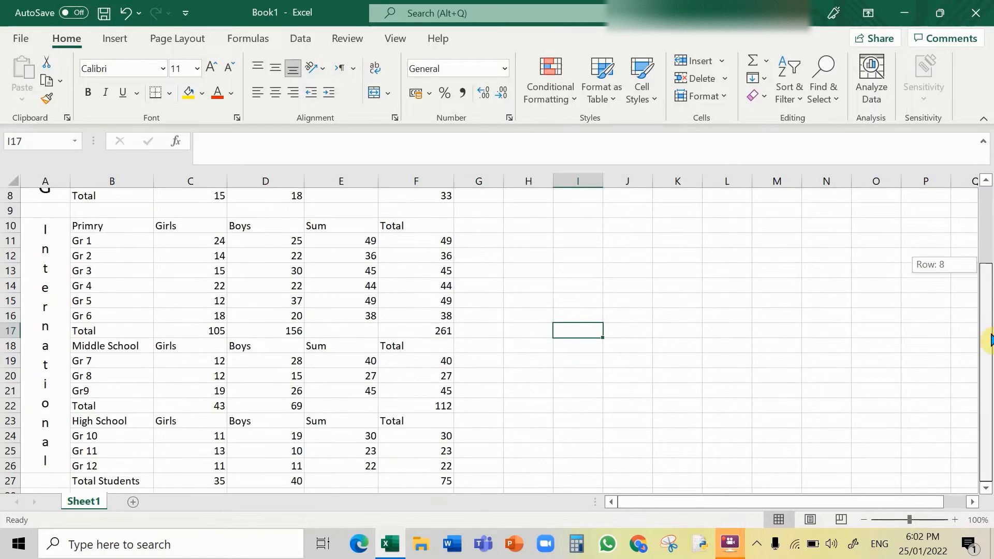
drag(990, 381, 989, 239)
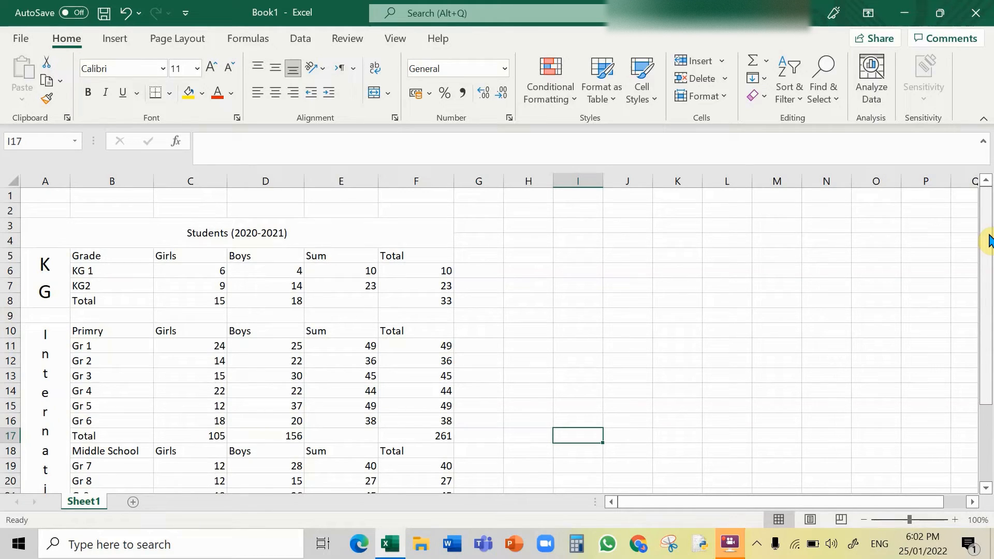
click(351, 234)
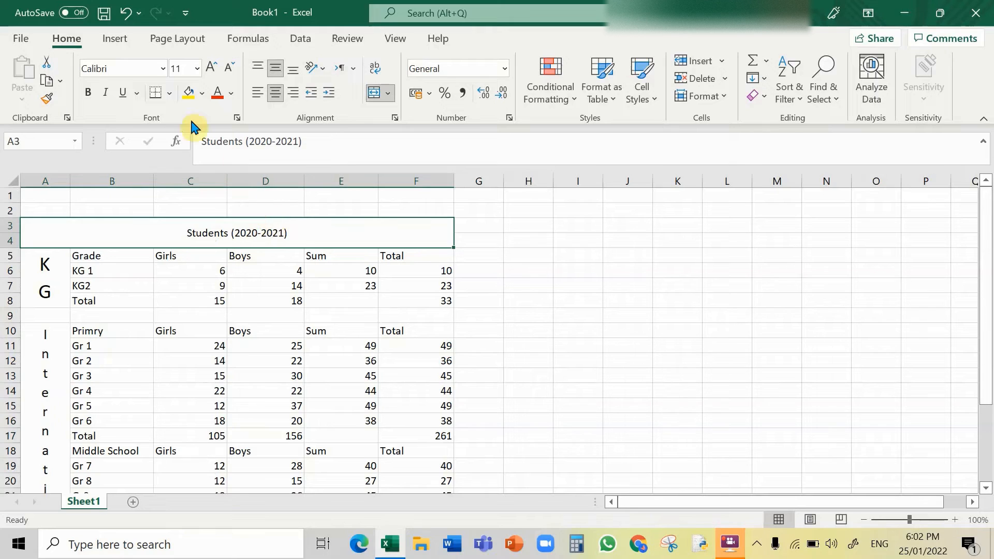
click(231, 93)
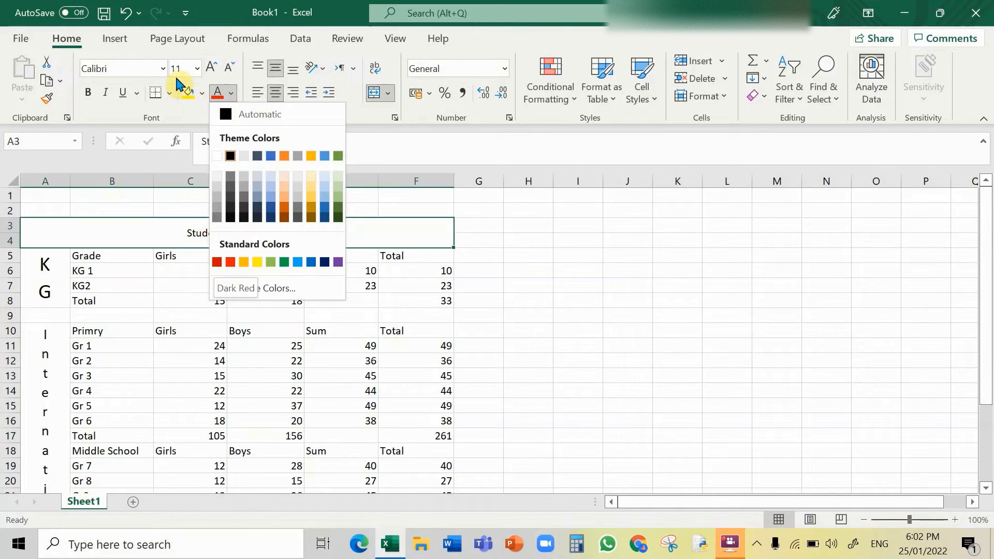
click(201, 94)
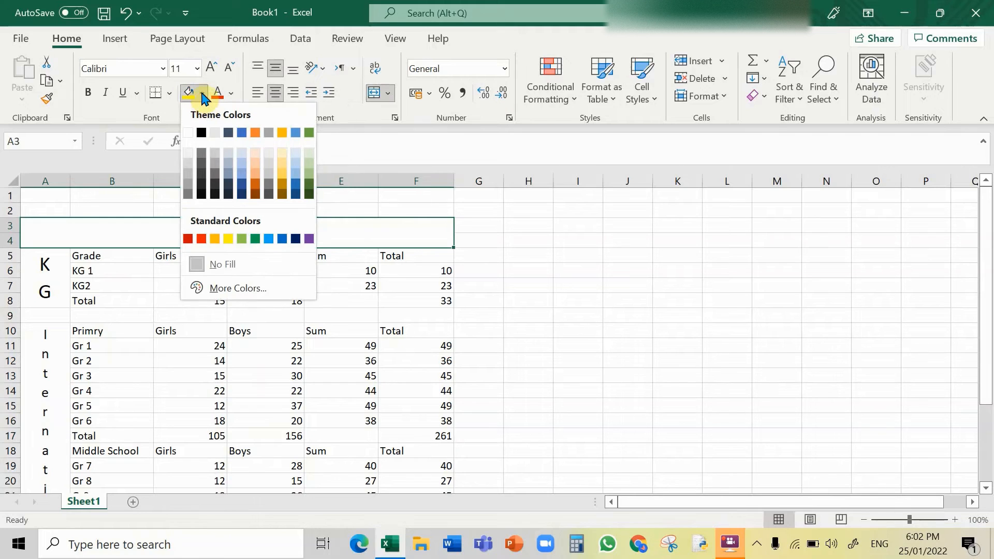
click(187, 239)
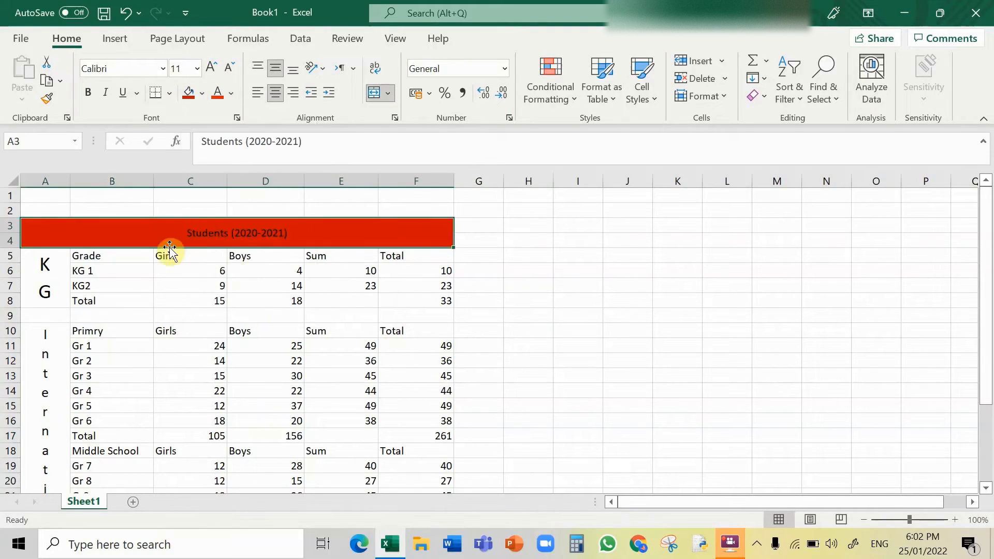
Step: Enlarge the title text to font size 16
double_click(191, 232)
triple_click(191, 232)
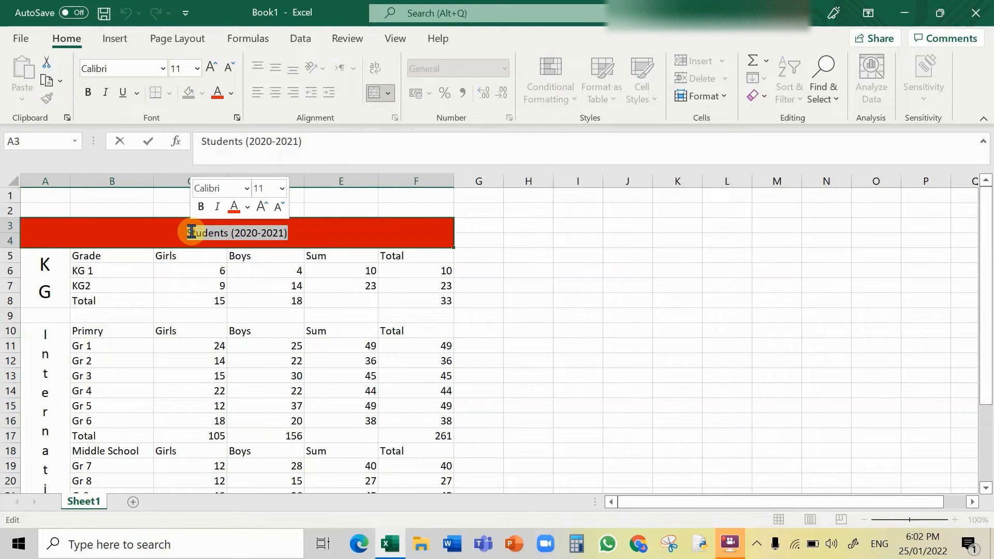
click(209, 68)
click(210, 68)
click(209, 68)
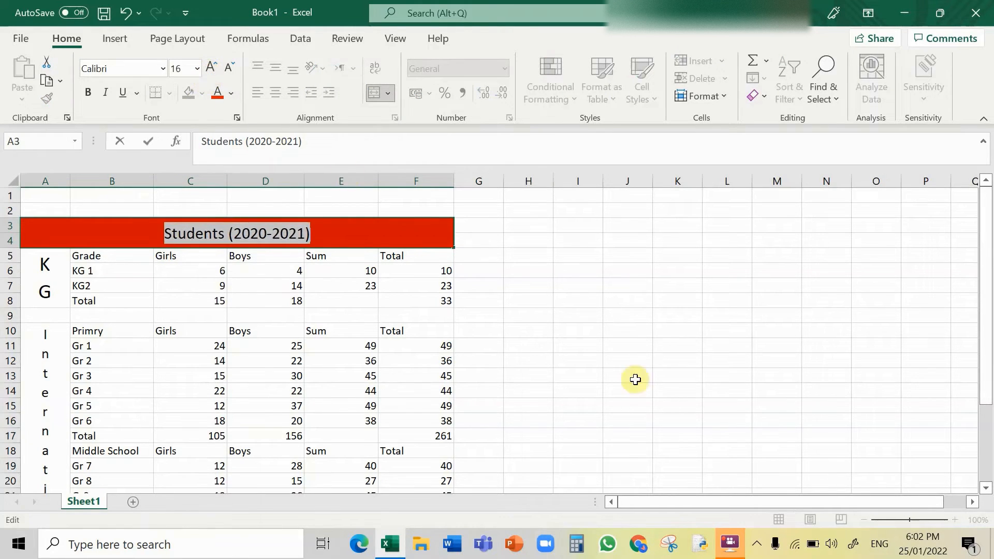
click(656, 391)
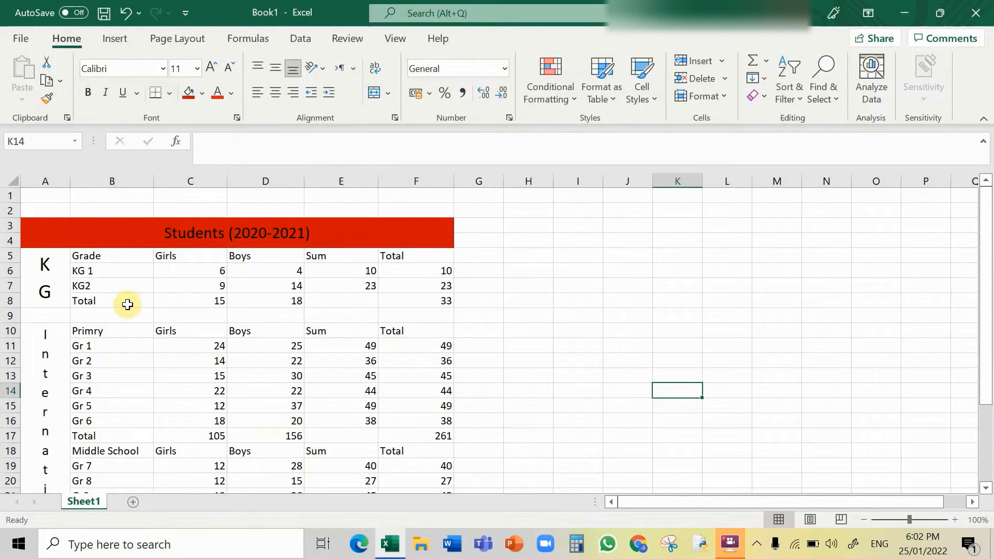
Step: Fill the header row B5:F5 with a custom pink chosen from the colour hexagon
click(91, 255)
drag(91, 256, 402, 258)
click(202, 93)
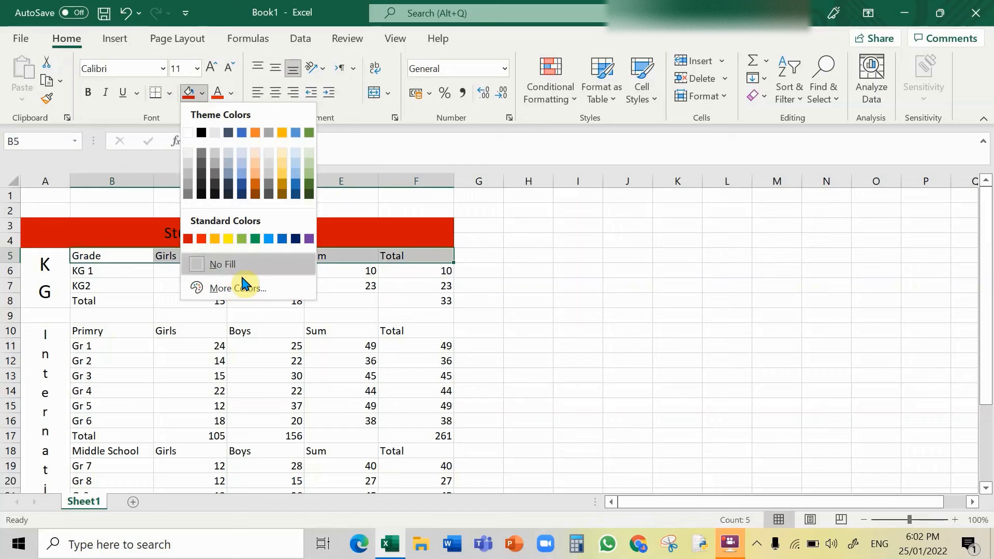
click(260, 289)
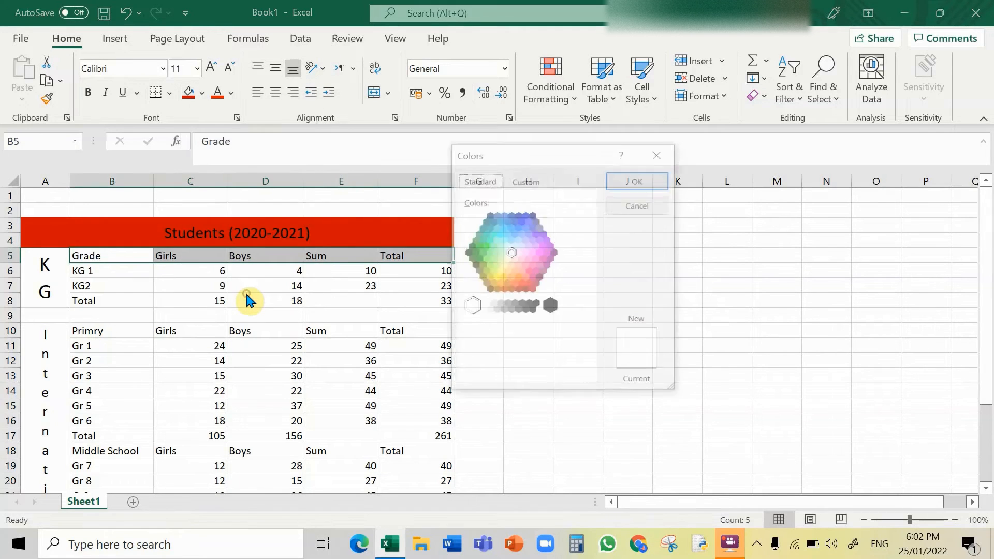
click(523, 254)
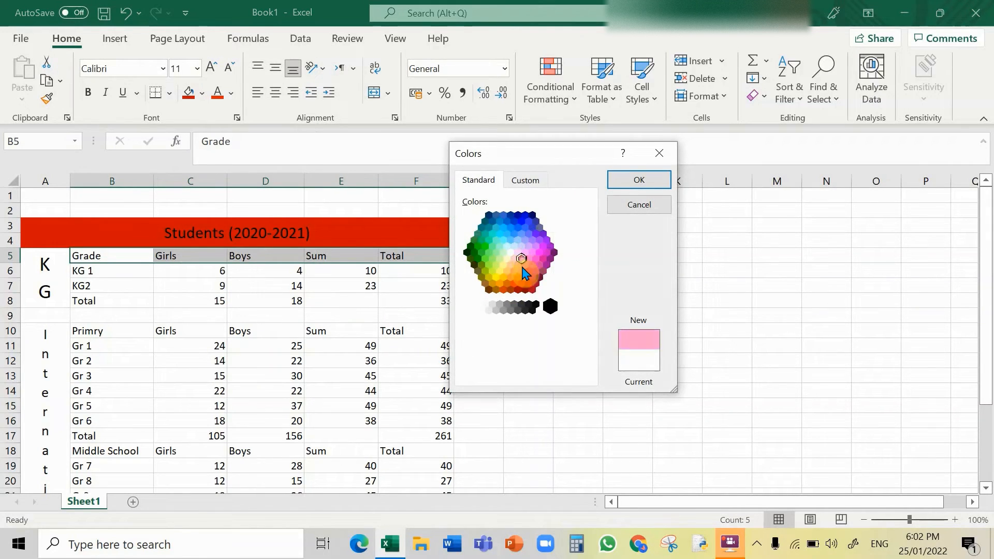
click(522, 271)
click(522, 259)
click(525, 265)
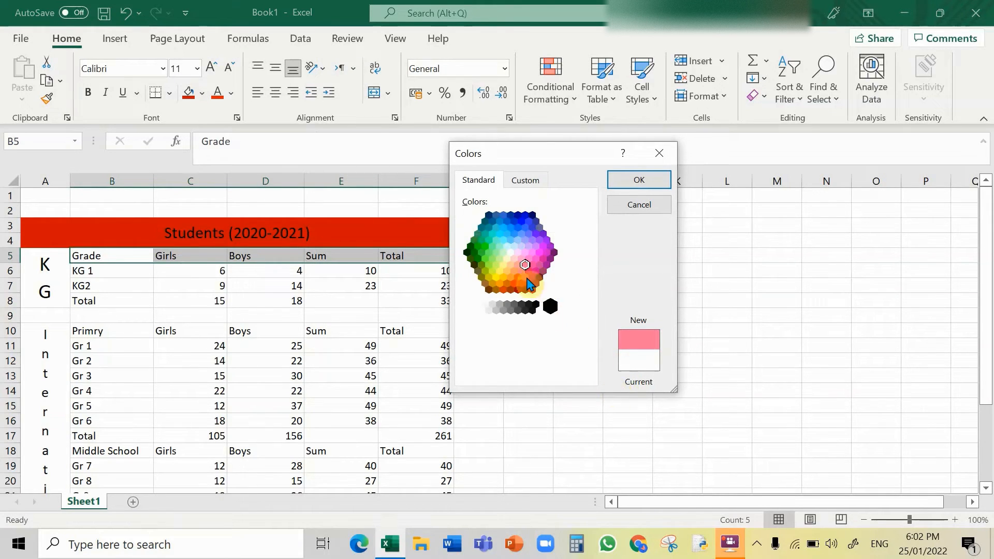
click(529, 258)
click(611, 182)
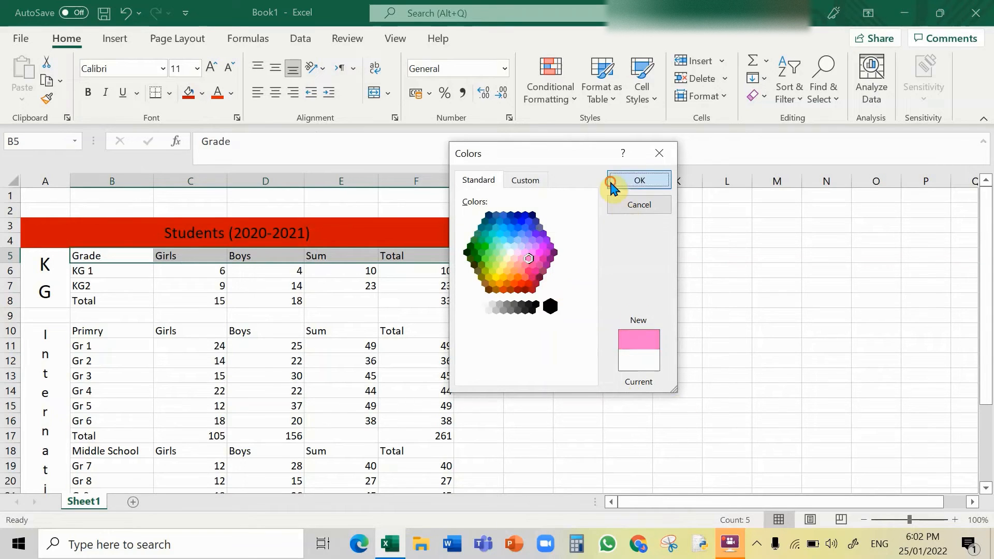
Step: Fill the merged KG cell with the same pink
click(40, 269)
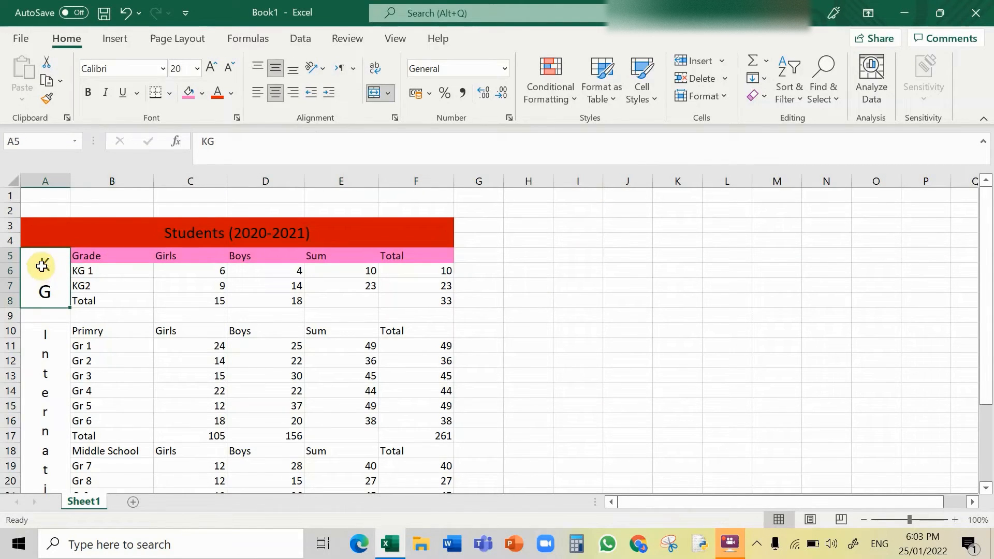
click(188, 94)
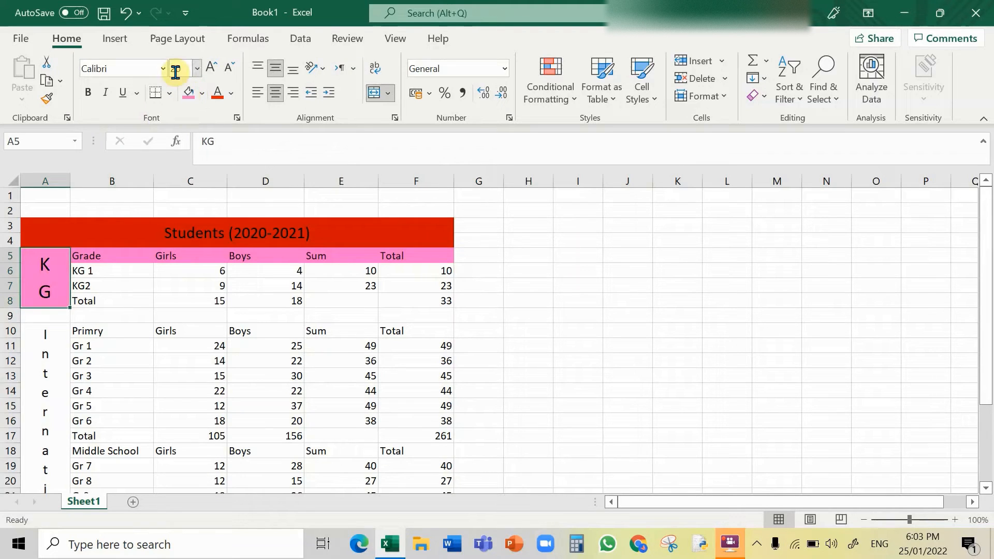
Step: Fill the KG totals row B8:F8 with yellow
drag(95, 298, 395, 304)
click(396, 305)
double_click(396, 305)
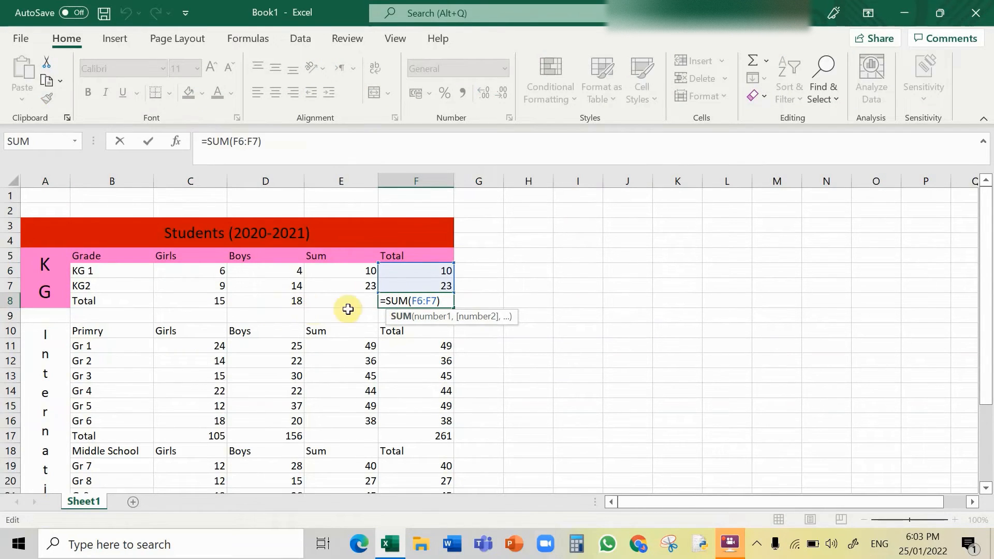
click(565, 318)
drag(82, 301, 400, 305)
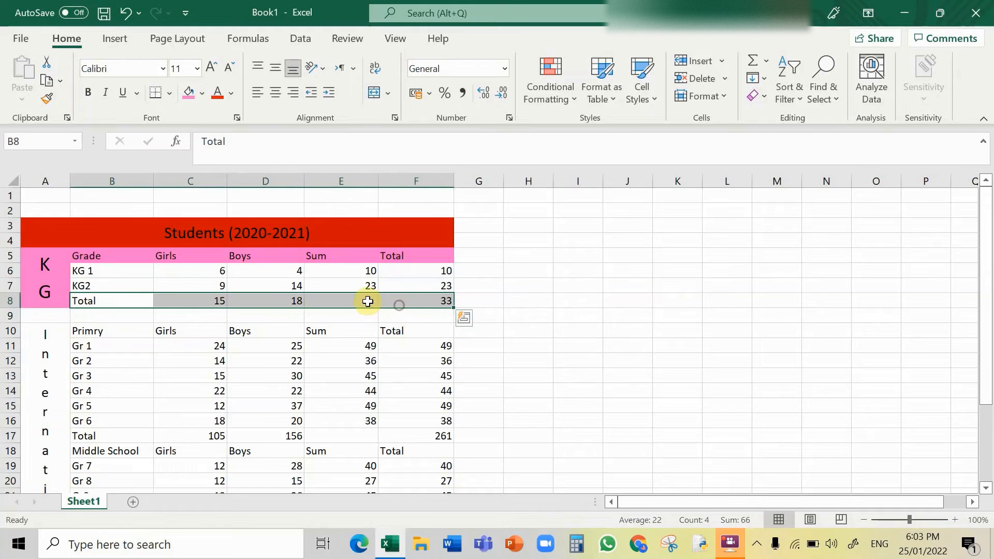
click(201, 93)
click(226, 239)
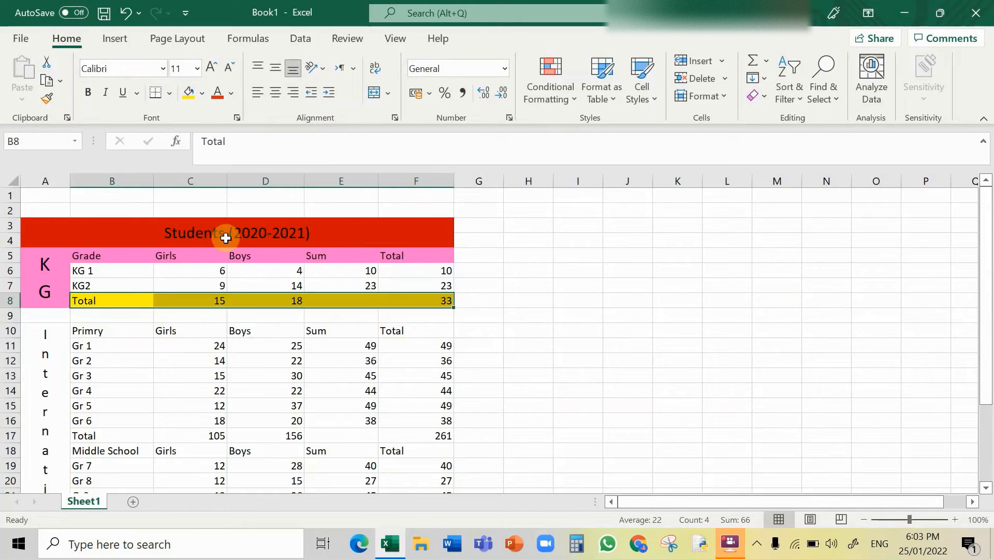
Step: Merge and centre cells E8:F8 in the KG totals row
click(344, 301)
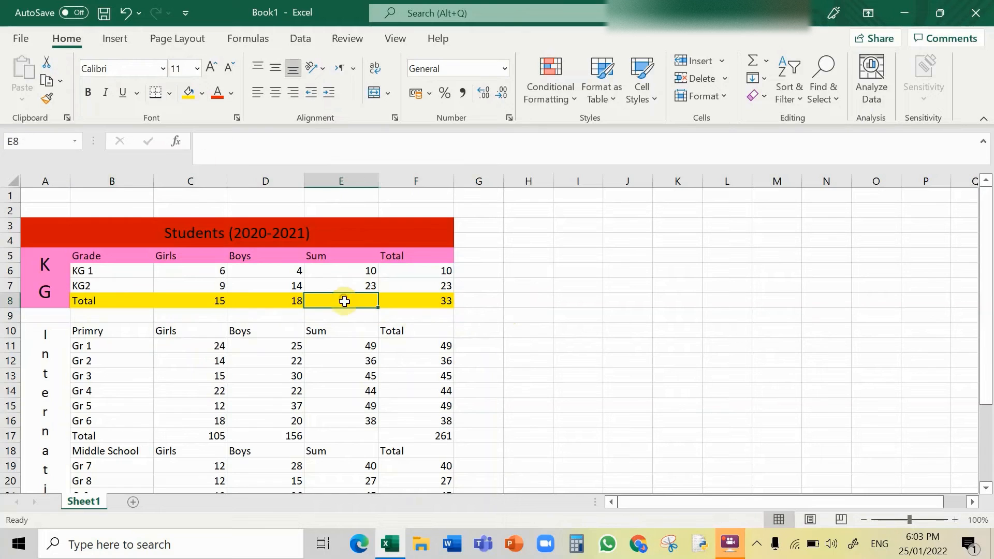
drag(348, 300, 395, 299)
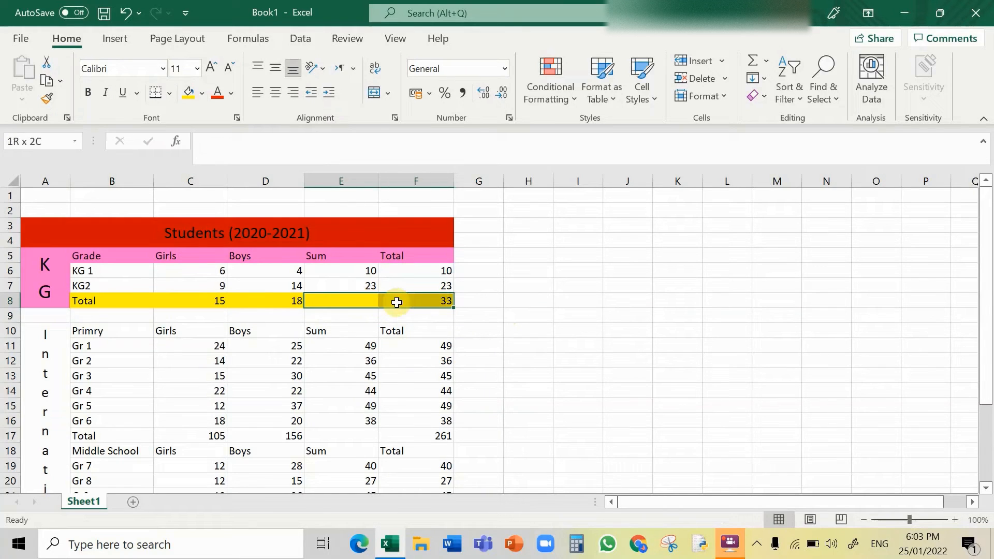
click(375, 94)
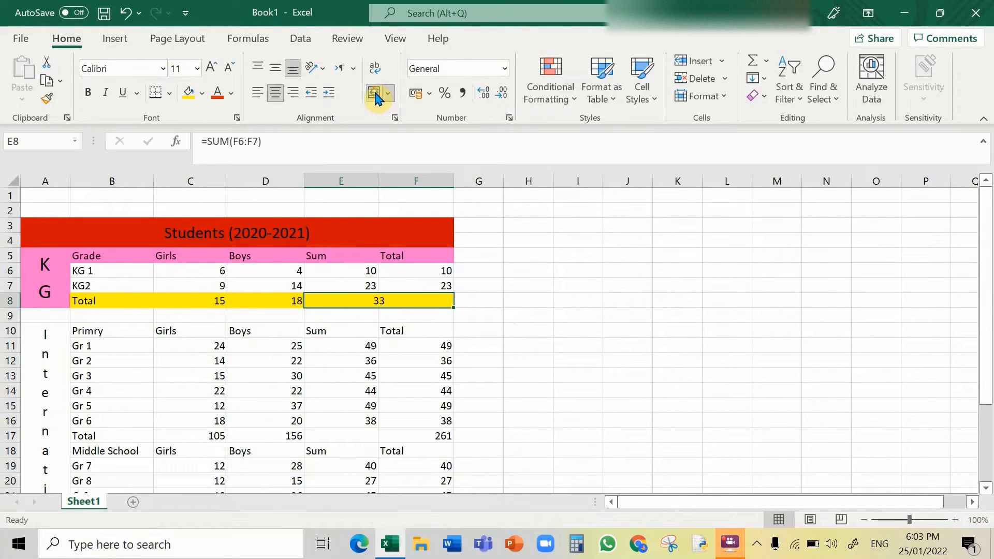
Step: Correct the B10 label to read Primary
click(518, 346)
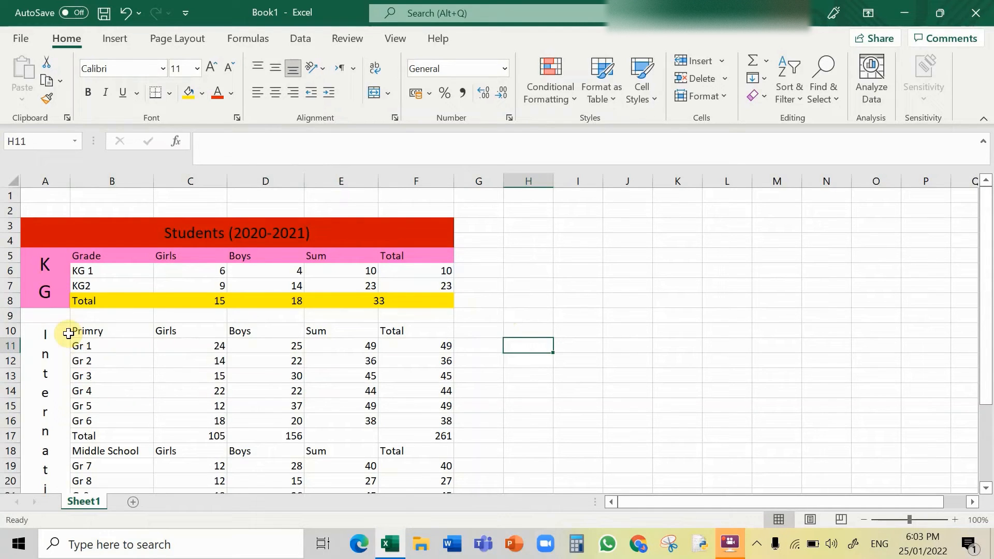
click(102, 332)
double_click(103, 331)
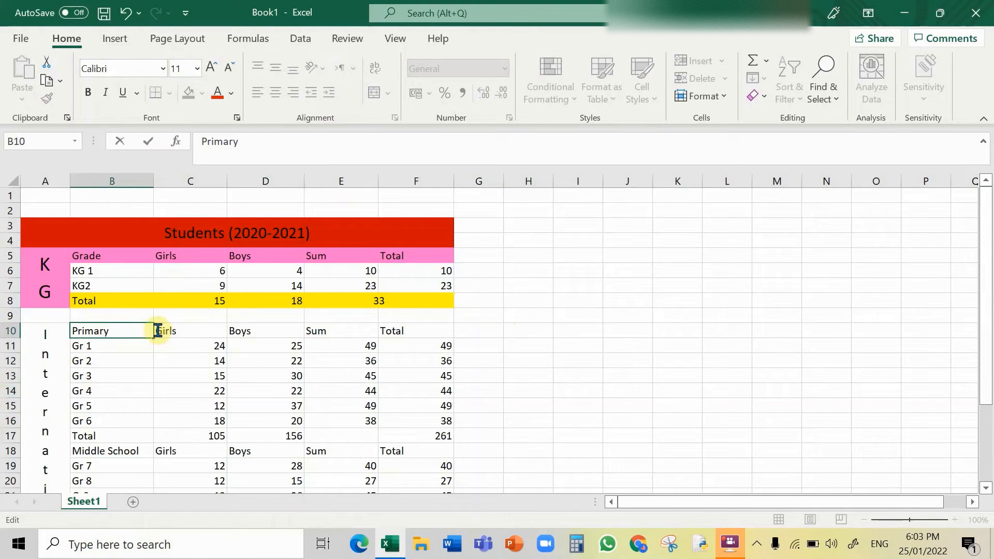
click(668, 374)
Step: Fill the Primary header row B10:F10 with standard green
drag(78, 330, 382, 331)
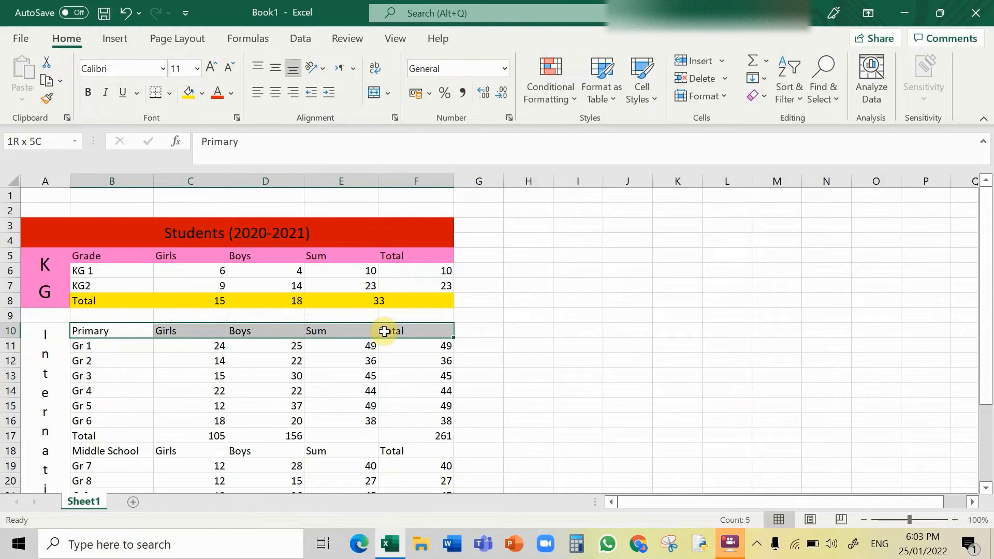
click(202, 93)
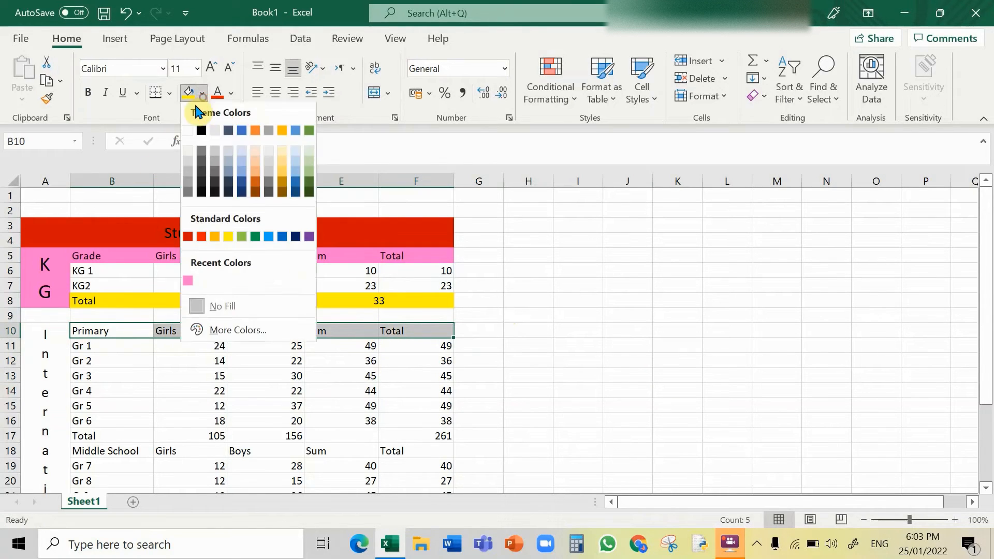
click(242, 239)
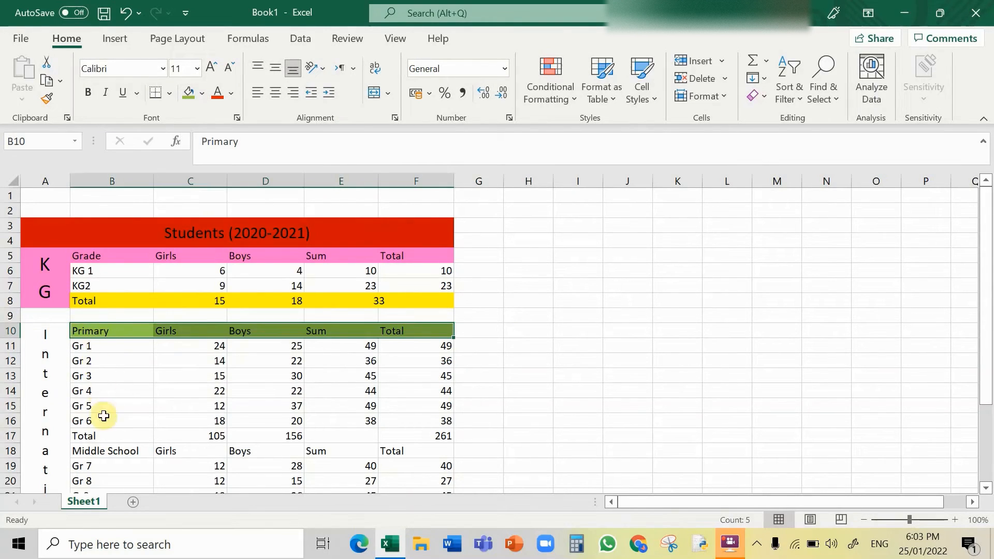
Step: Fill the Primary totals row B17:F17 with yellow
drag(84, 436, 429, 437)
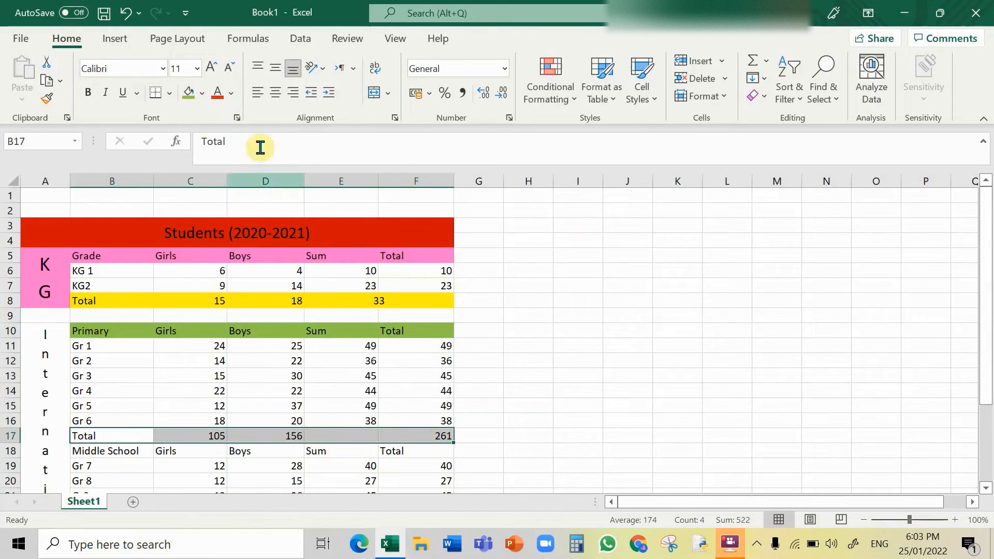
click(202, 93)
click(228, 239)
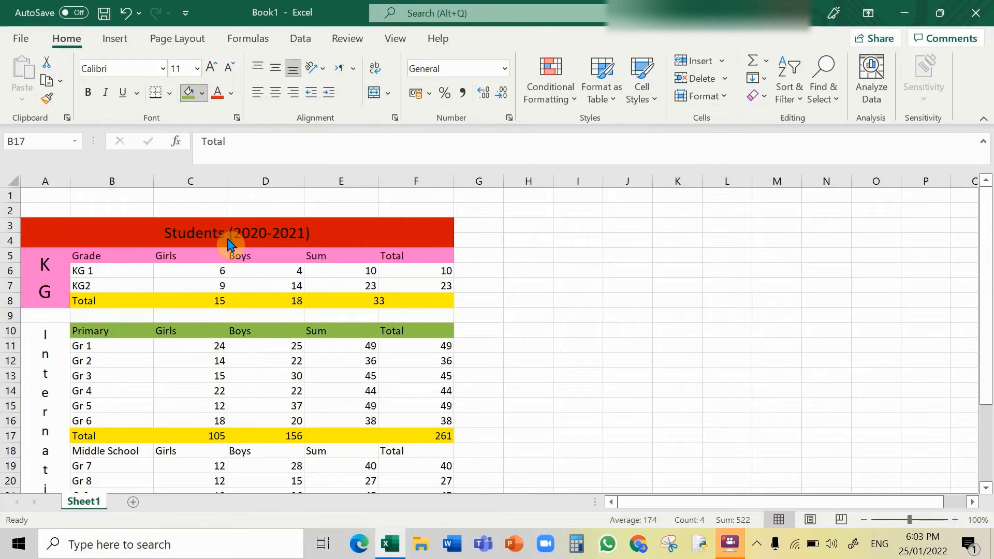
Step: Merge and centre cells E17:F17 in the Primary totals row
drag(361, 443, 417, 436)
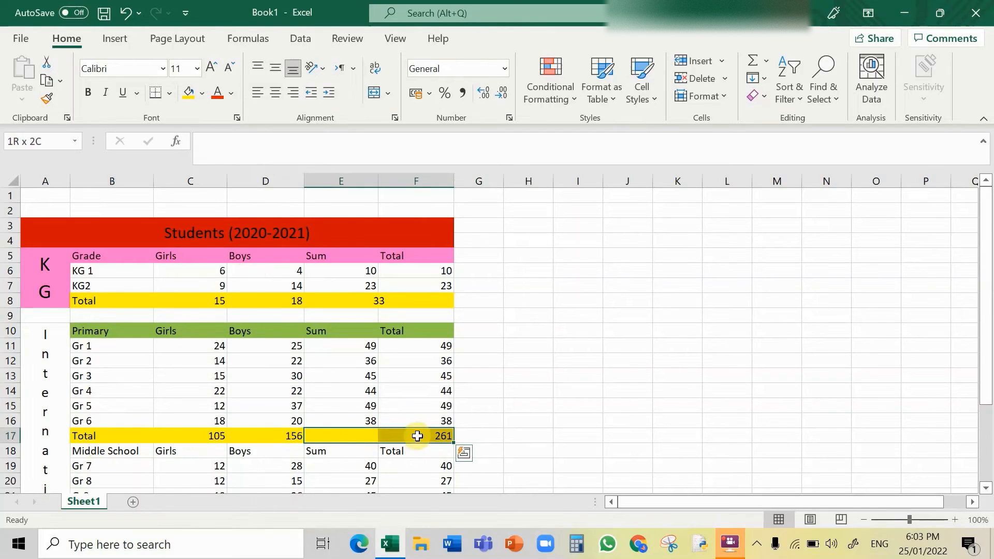
click(373, 96)
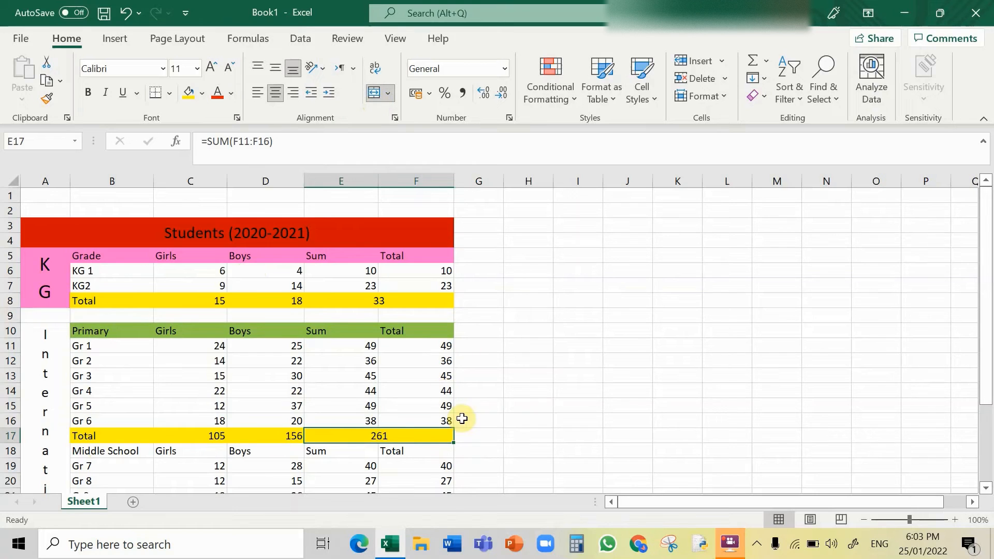
Step: Fill the merged International cell with a custom turquoise chosen from the colour hexagon
click(45, 339)
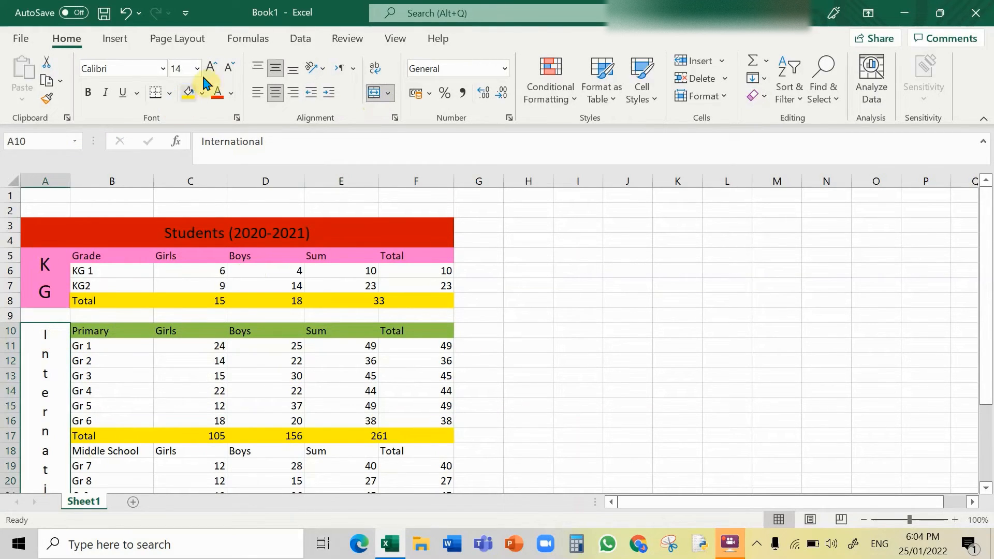
click(202, 94)
click(242, 335)
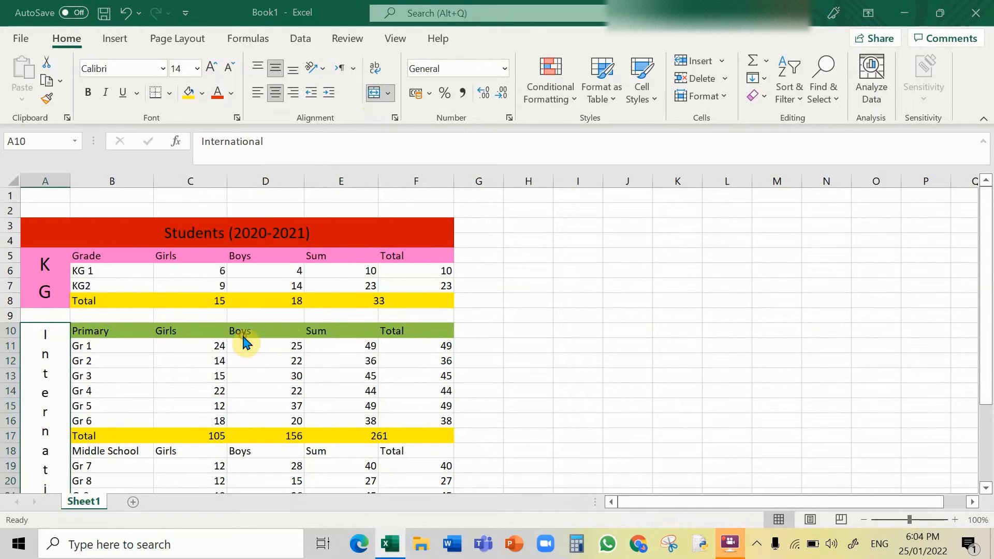
click(502, 239)
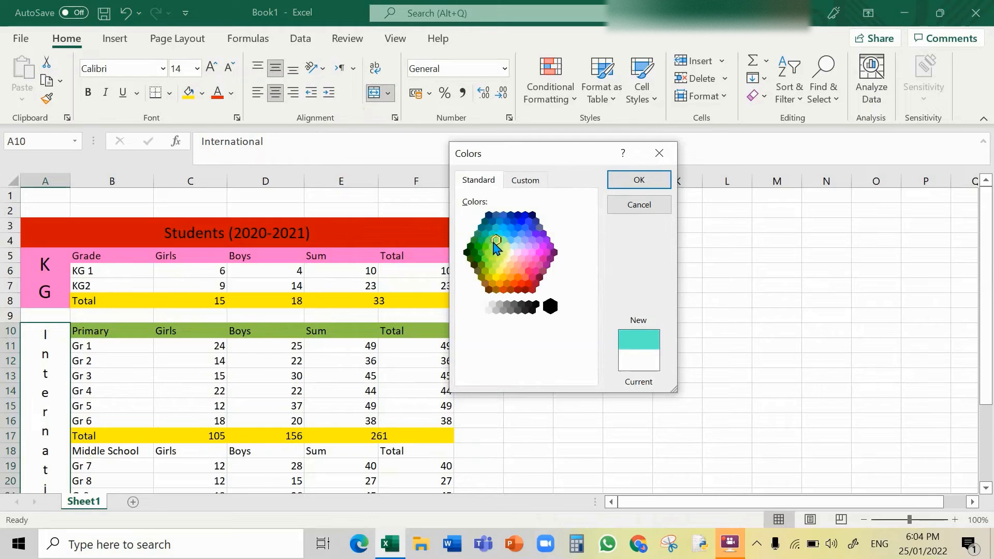
click(638, 180)
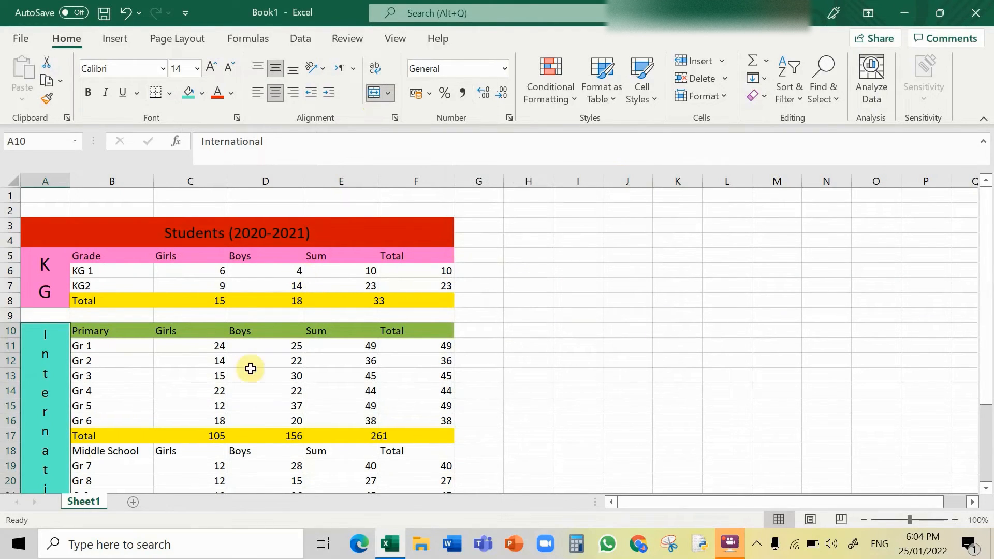
Step: Fill the Middle School header row B18:F18 with standard green
drag(98, 451, 419, 448)
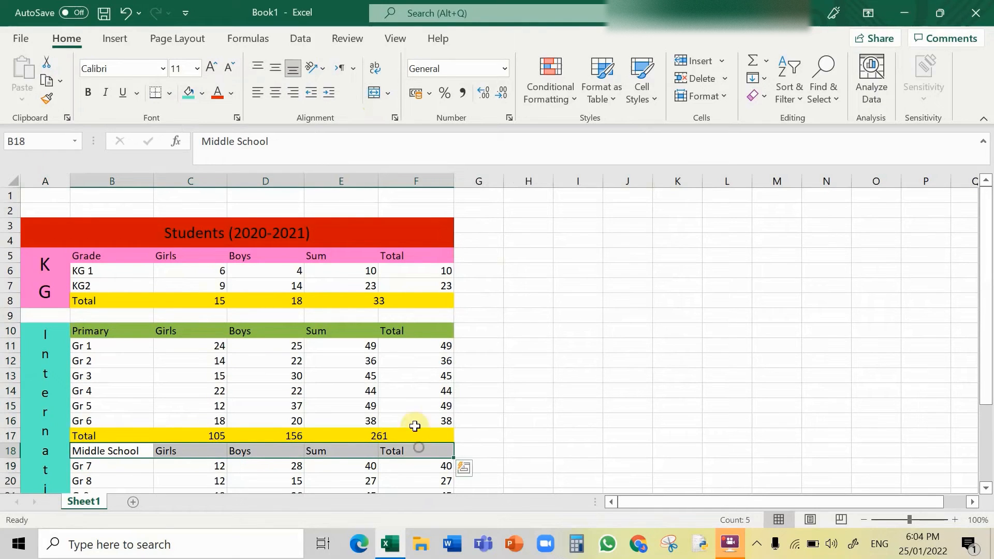
click(201, 94)
click(242, 238)
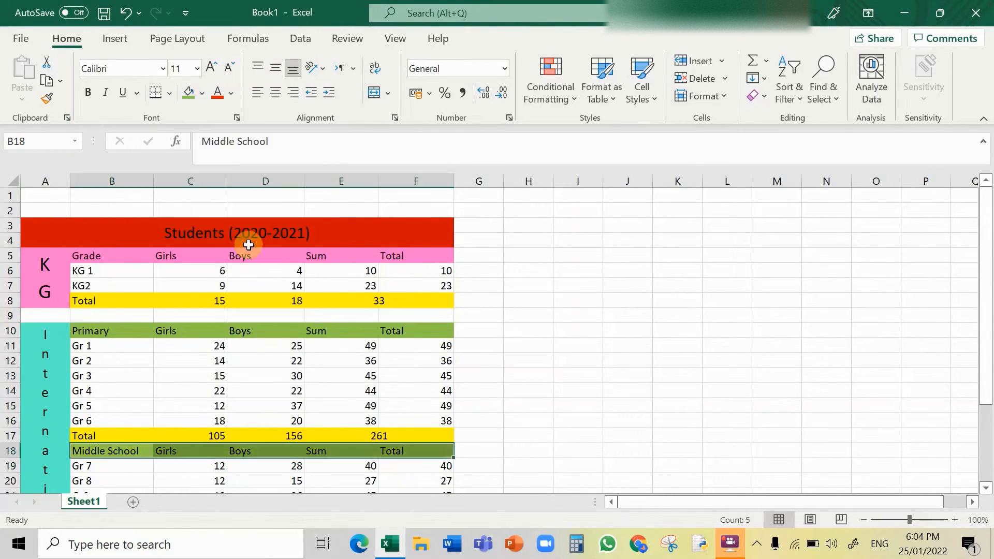
Step: Fill the Middle School totals row B22:F22 with yellow
scroll(290, 392, down, 1)
scroll(290, 393, down, 4)
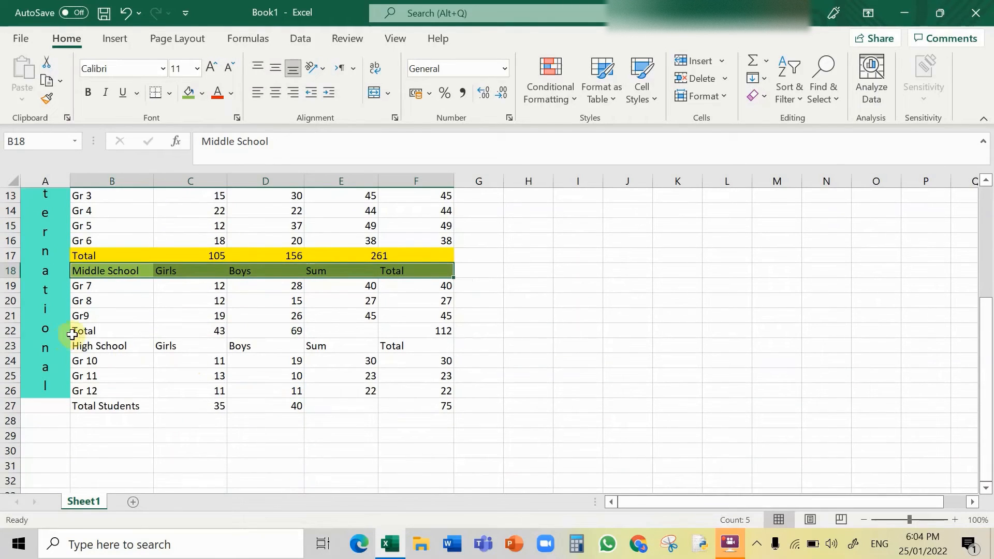
click(82, 332)
drag(81, 332, 425, 327)
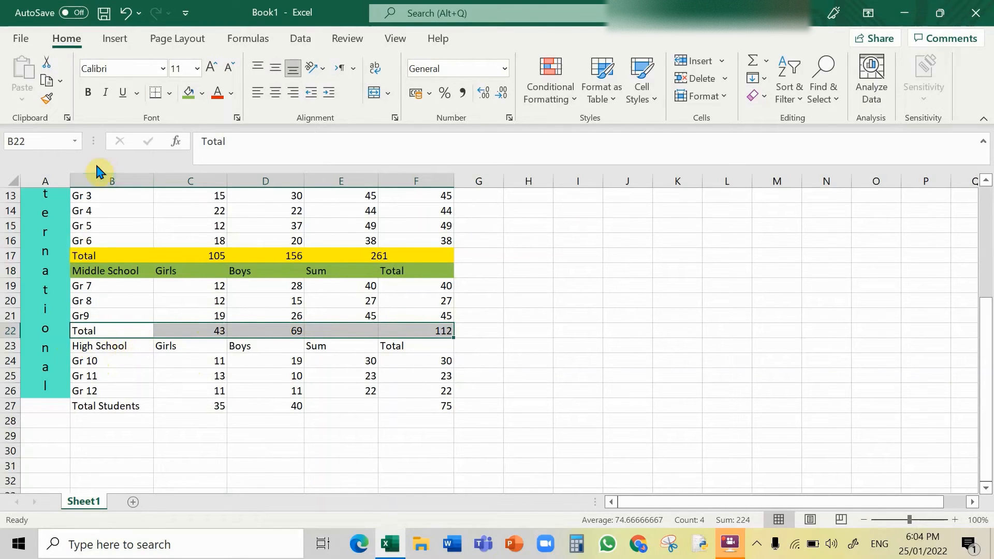
click(201, 93)
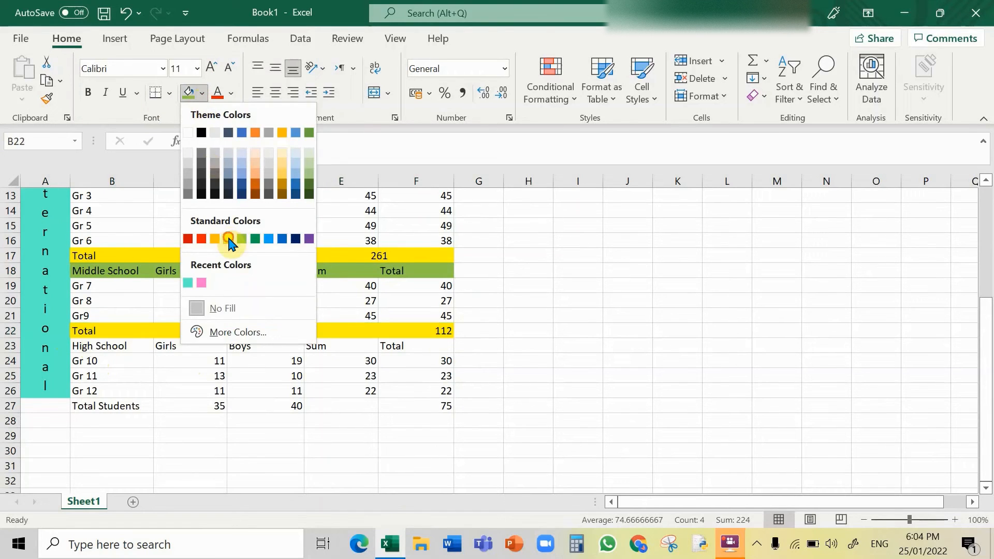
click(200, 238)
Step: Fill the High School header row B23:F23 with standard green
drag(104, 345, 414, 348)
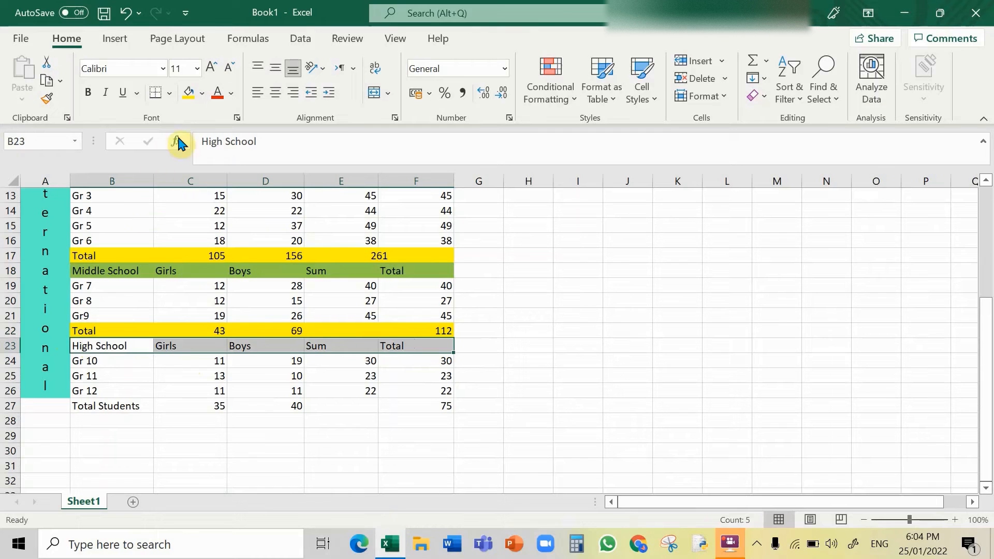
click(203, 94)
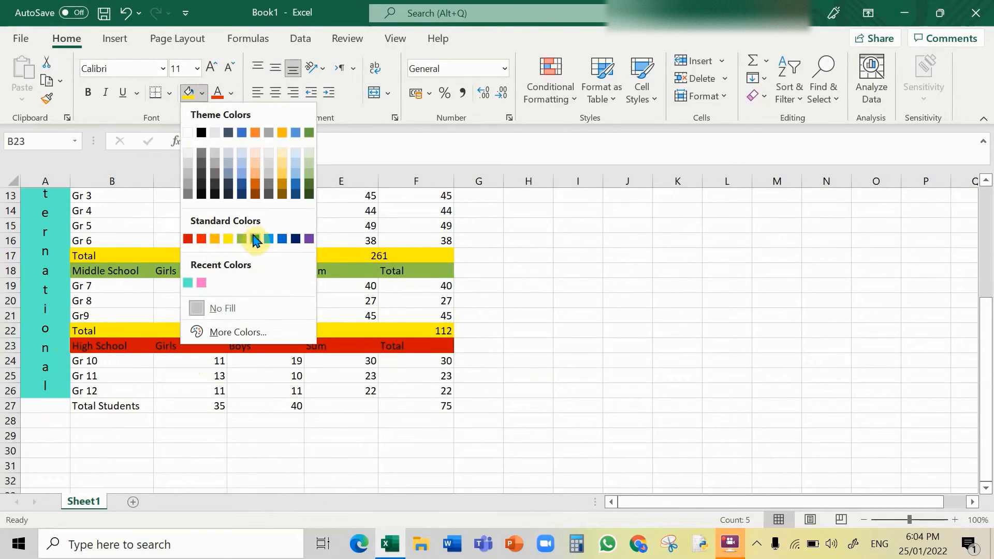
click(241, 238)
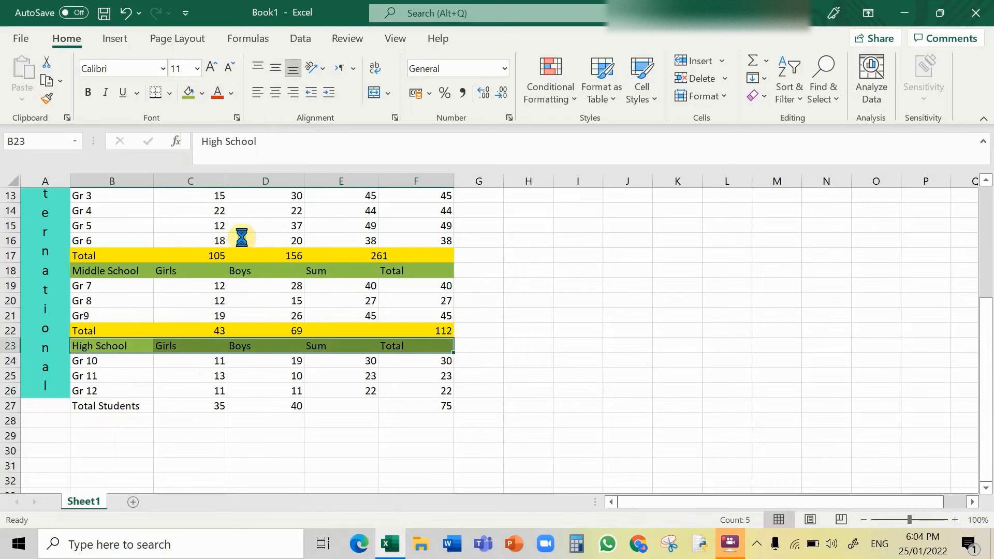
Step: Change the B27 label from Total Students to Total
click(101, 406)
double_click(140, 406)
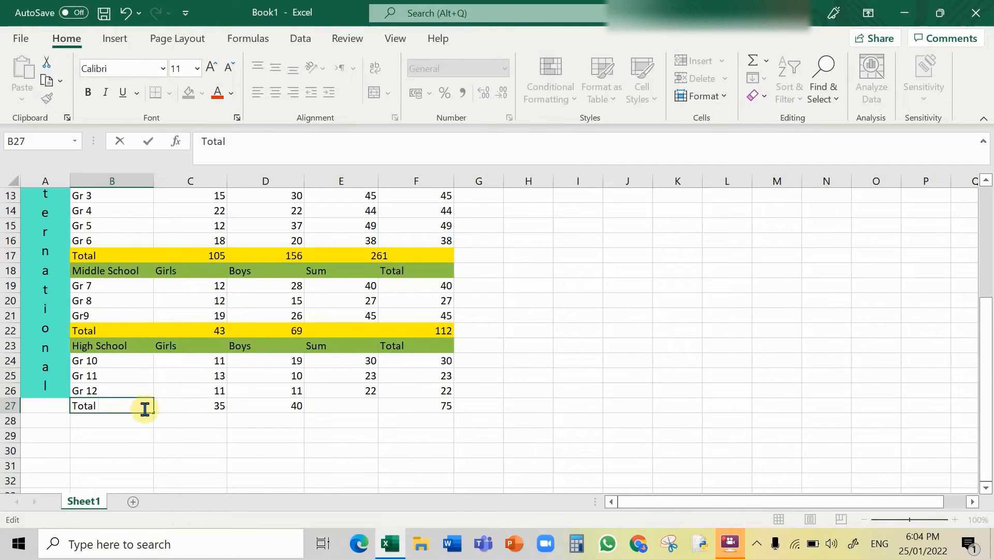
drag(105, 410, 427, 407)
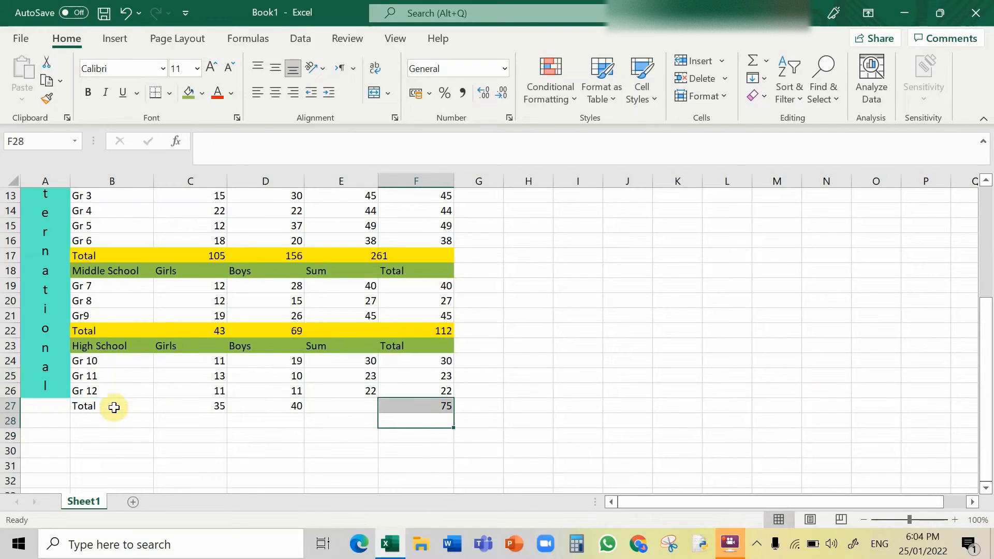
Step: Fill the final totals row B27:F27 with yellow
drag(114, 406, 395, 404)
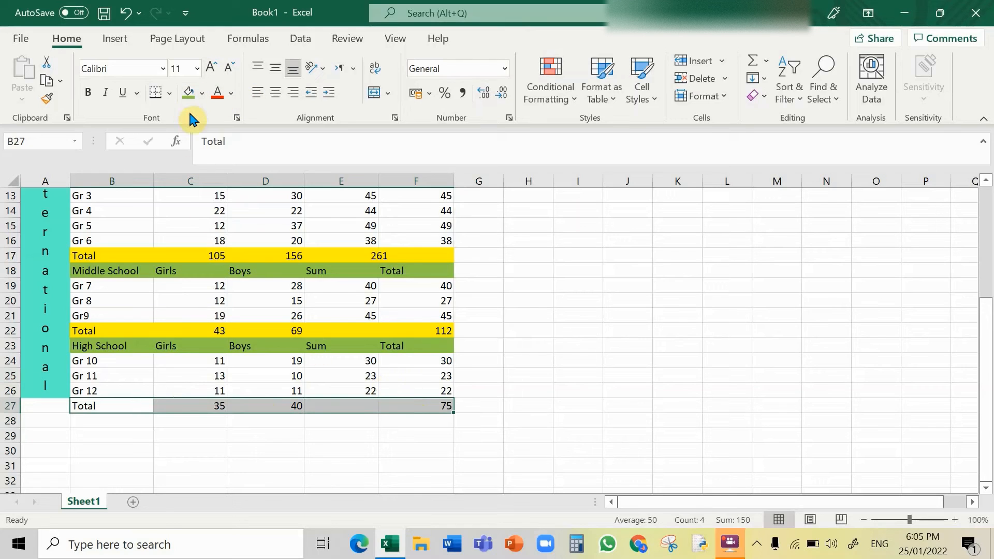
click(205, 95)
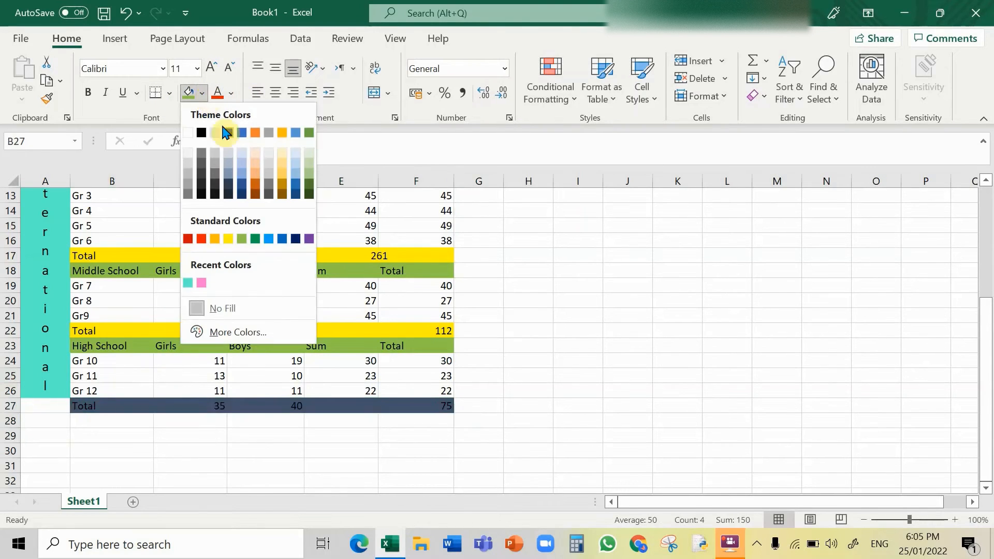
click(228, 236)
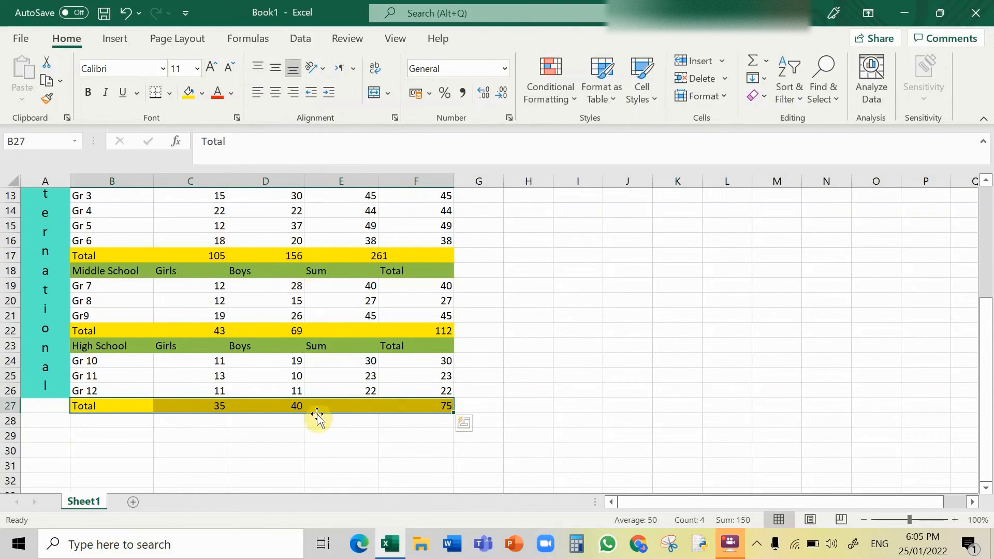
Step: Merge and centre cells E27:F27 in the final totals row
click(357, 406)
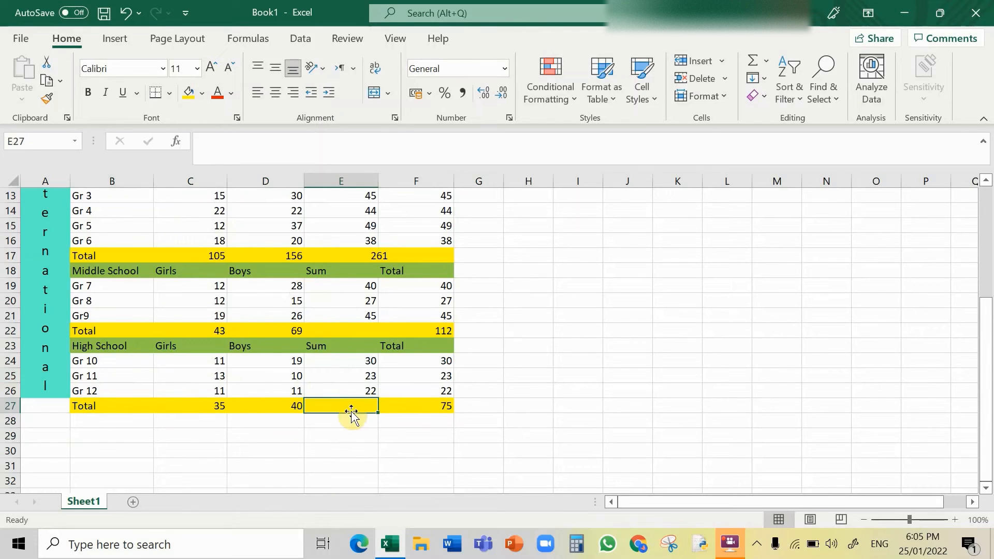
key(shift+Right)
click(374, 93)
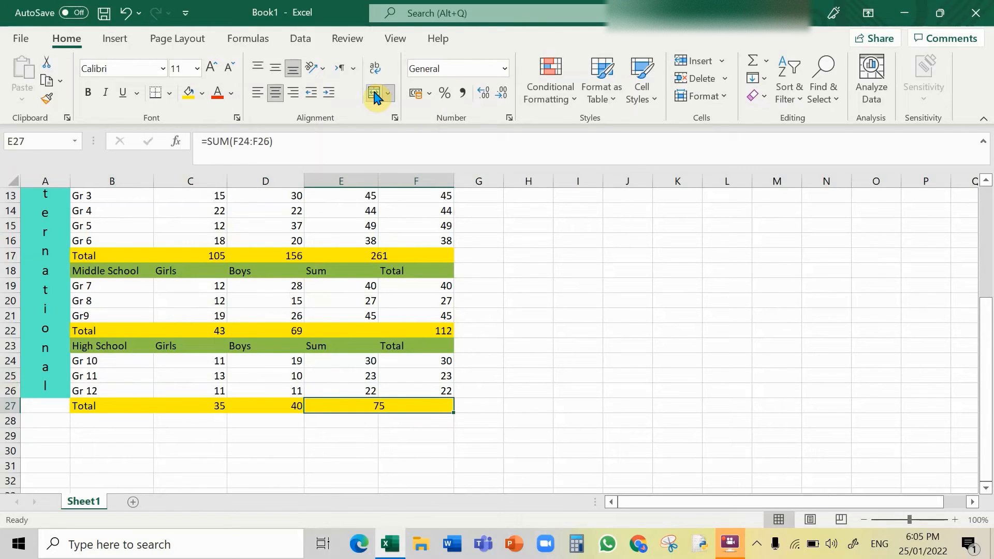
Step: Merge and centre cells E22:F22 in the Middle School totals row
click(374, 332)
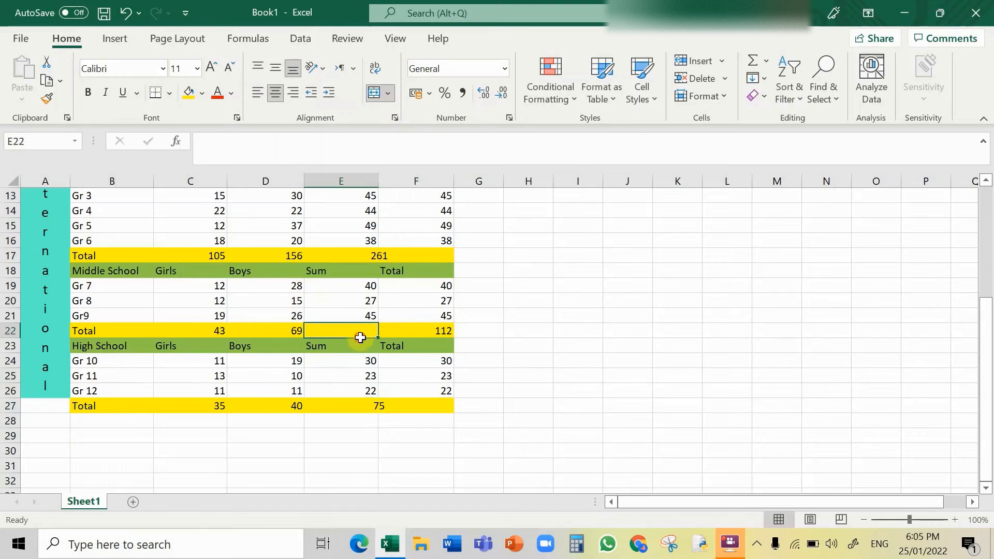
key(shift+Right)
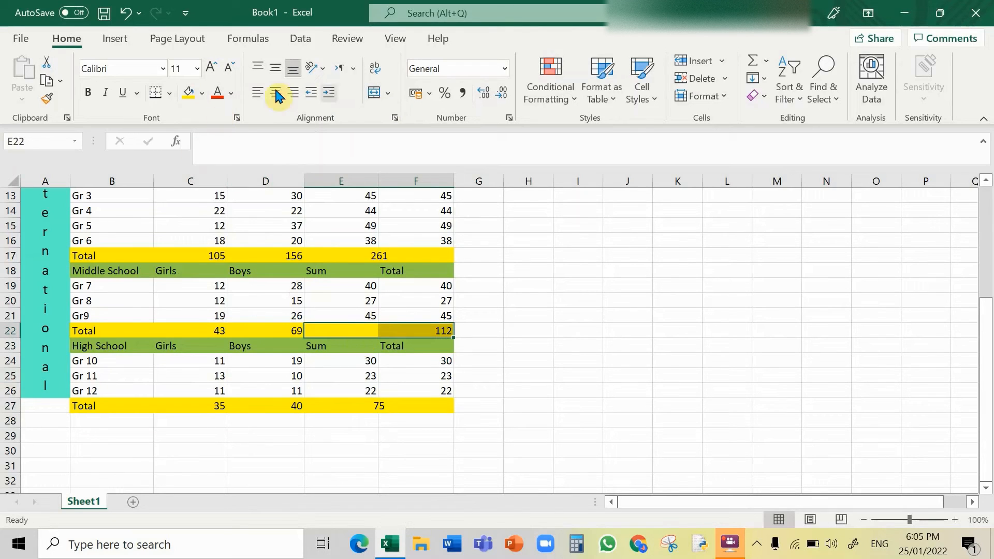
click(374, 94)
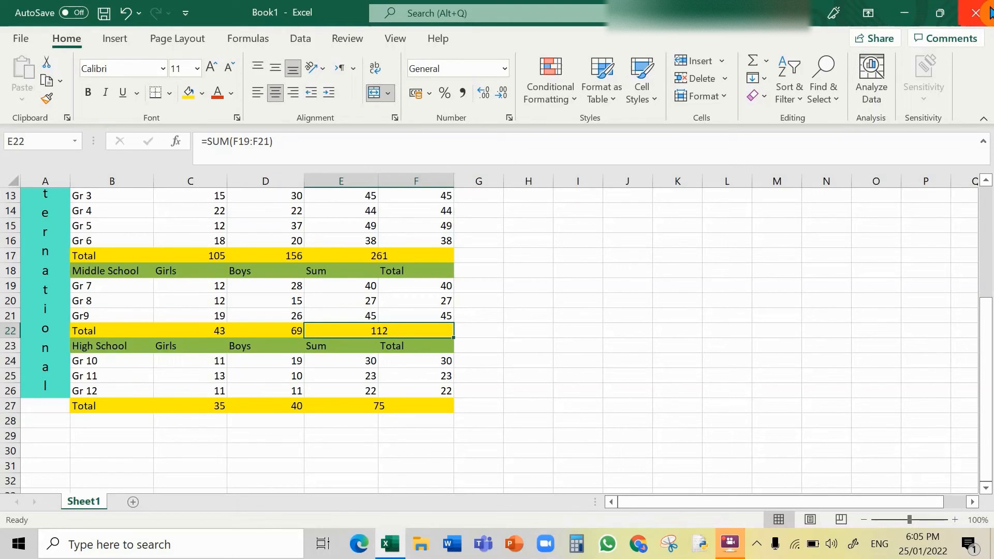
key(Up)
key(Up)
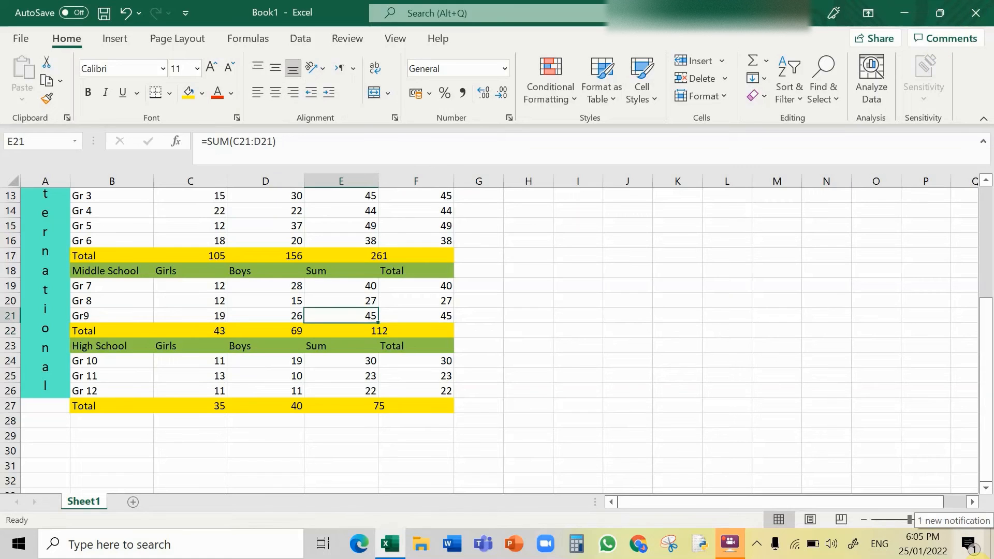
Step: Apply all borders to the whole table range A3:F27
key(Up)
key(Up)
key(Up)
key(Up)
key(Up)
key(Up)
key(Up)
key(Up)
key(Up)
key(Up)
key(Up)
key(Up)
key(Up)
key(Up)
key(Up)
key(Up)
key(Up)
key(Up)
key(Up)
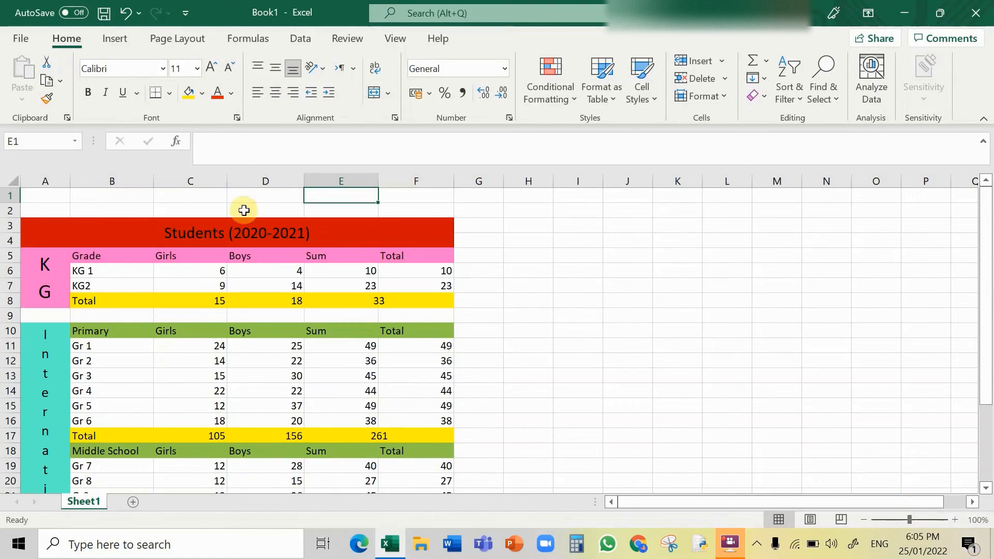
click(136, 237)
drag(137, 237, 156, 465)
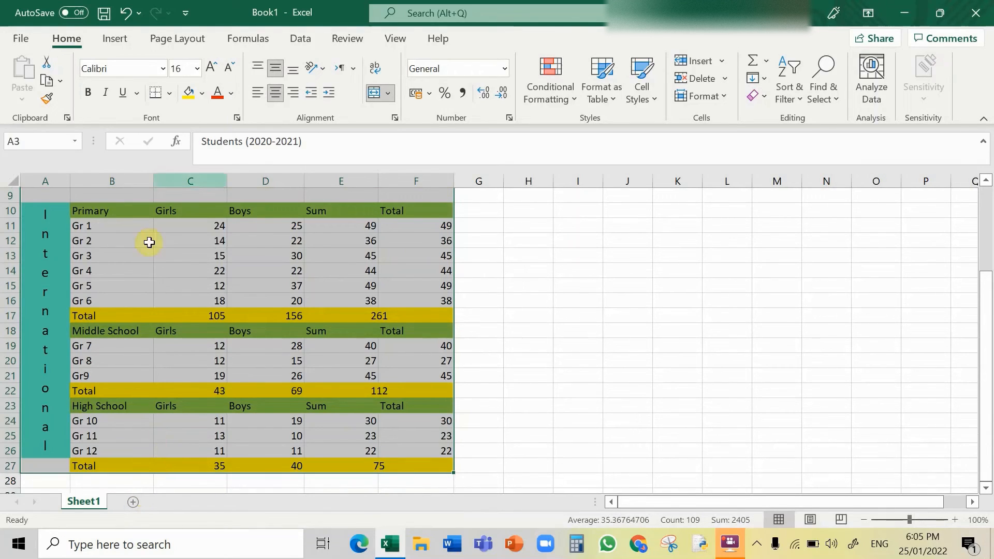
click(171, 93)
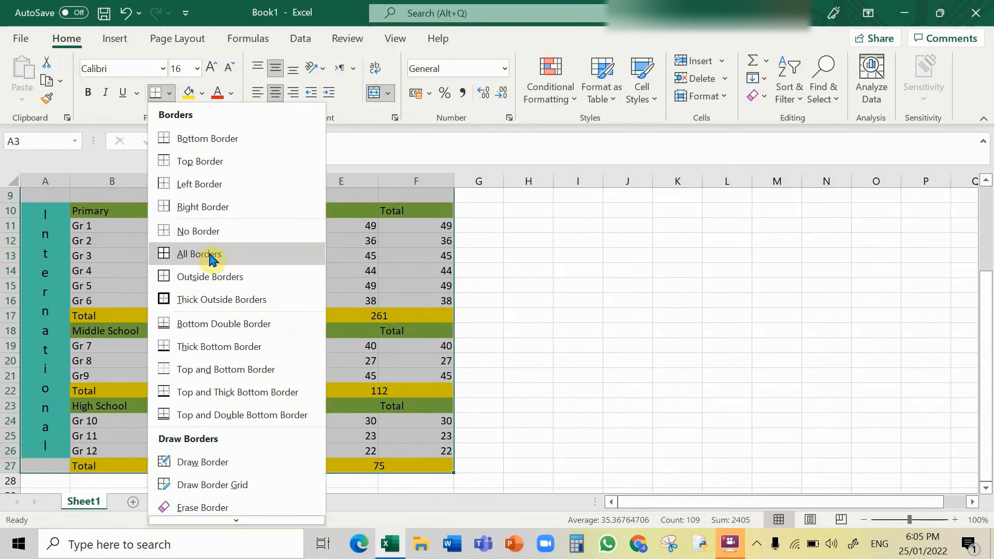
click(171, 253)
click(586, 358)
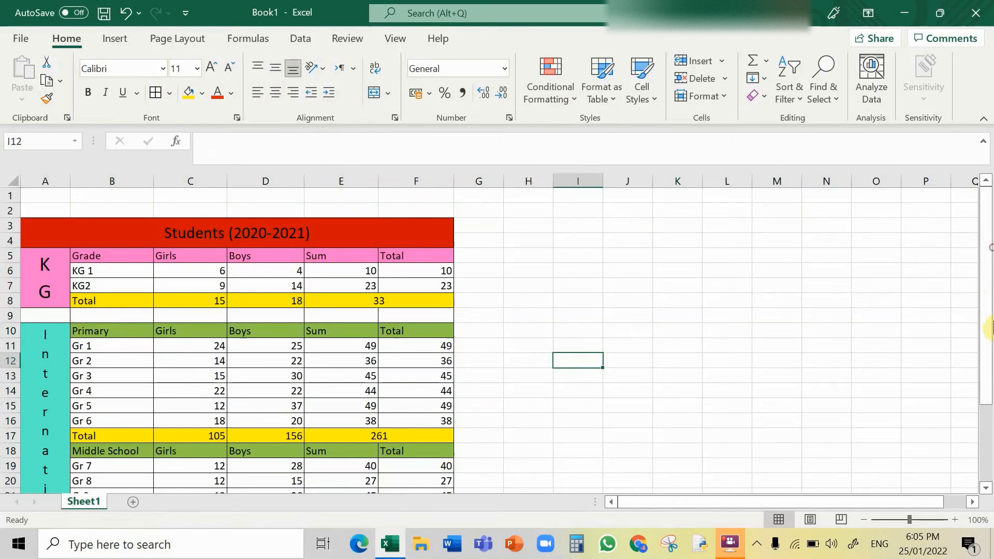
Step: Re-merge the International label cell so it spans A10:A27
drag(990, 355, 987, 414)
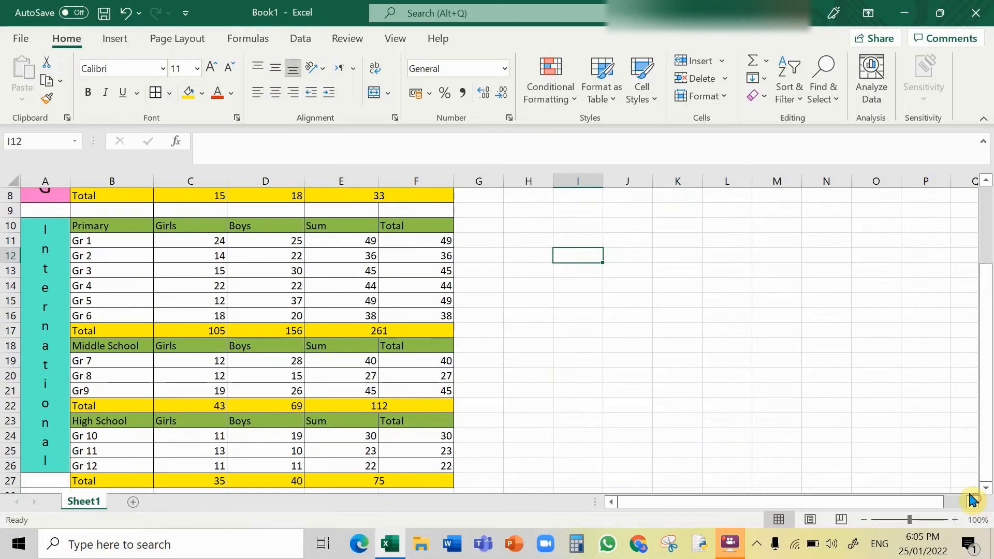
click(53, 480)
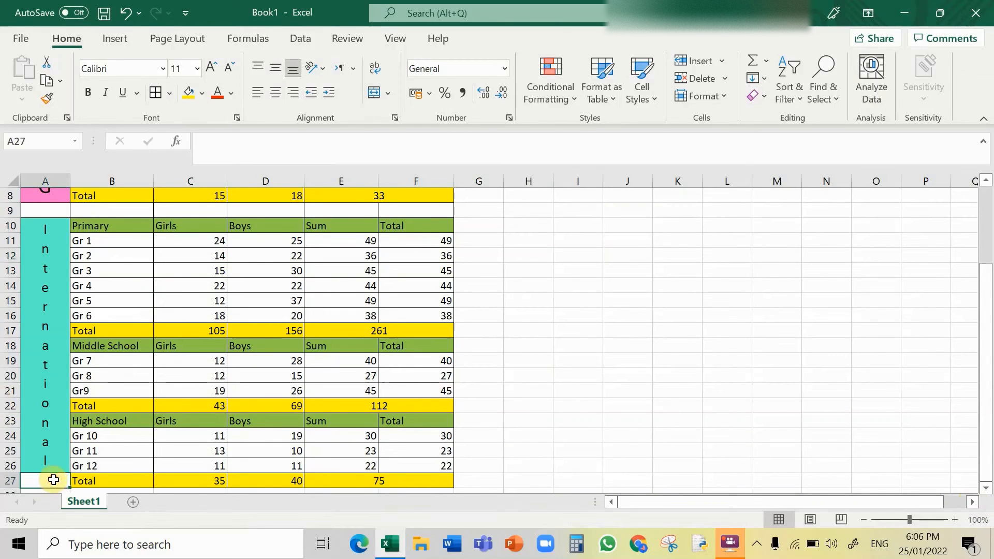
drag(53, 464, 56, 480)
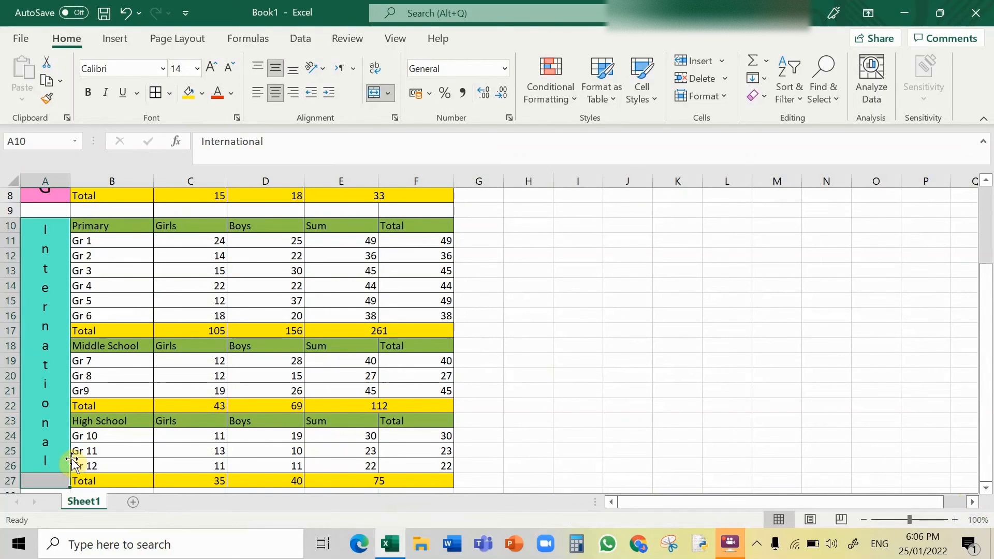
click(377, 93)
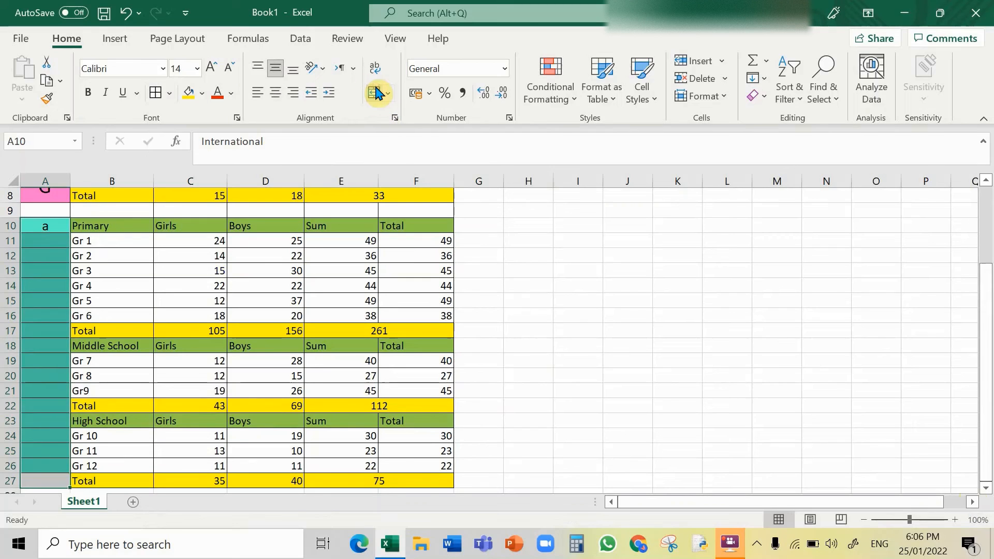
click(378, 93)
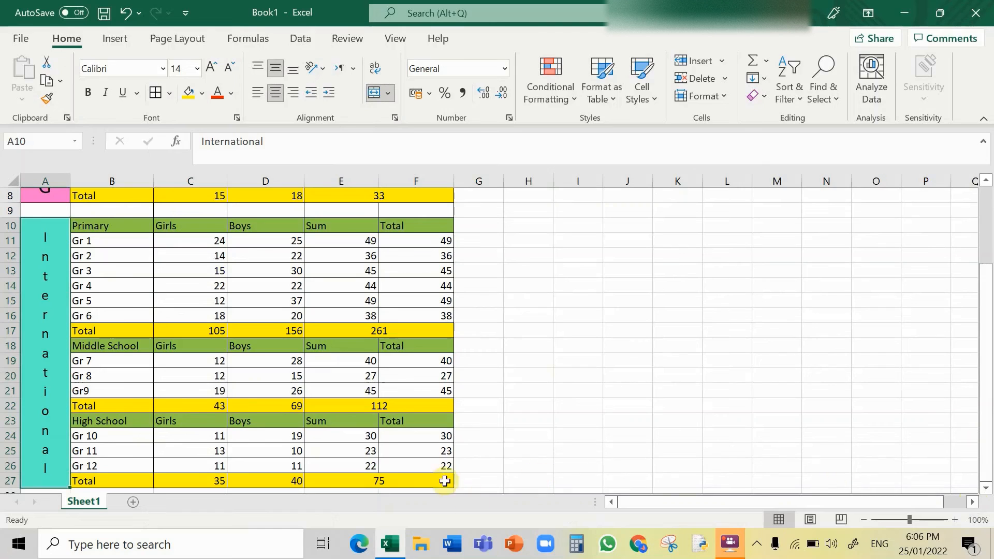
Step: Enter the label Total Students in cell B28 below the table
click(424, 482)
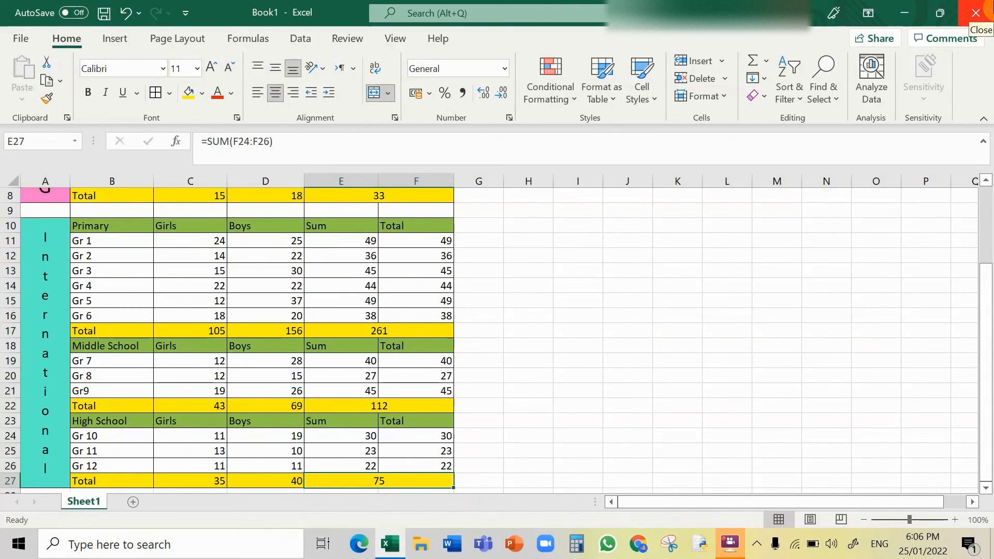
key(Return)
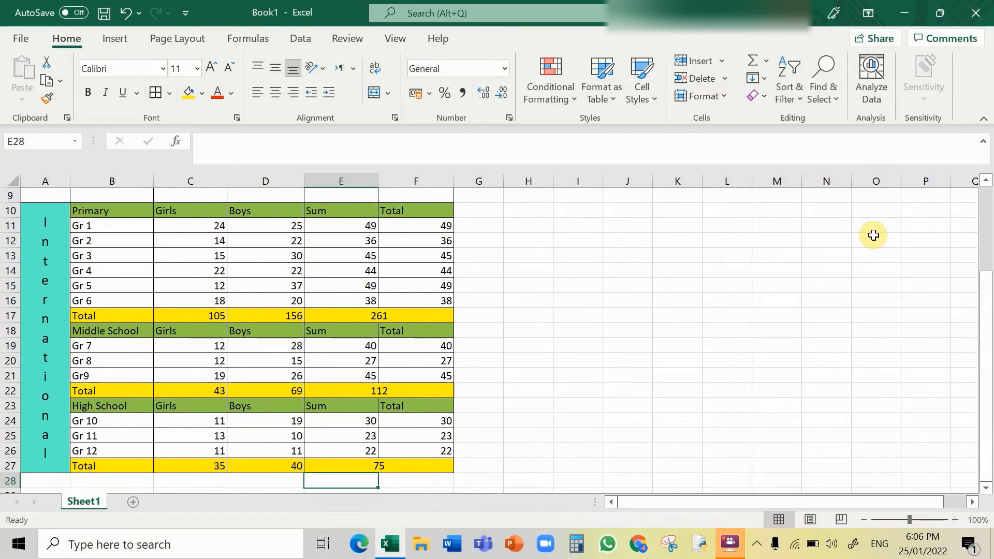
key(Return)
key(Return)
key(Return)
key(Return)
key(Return)
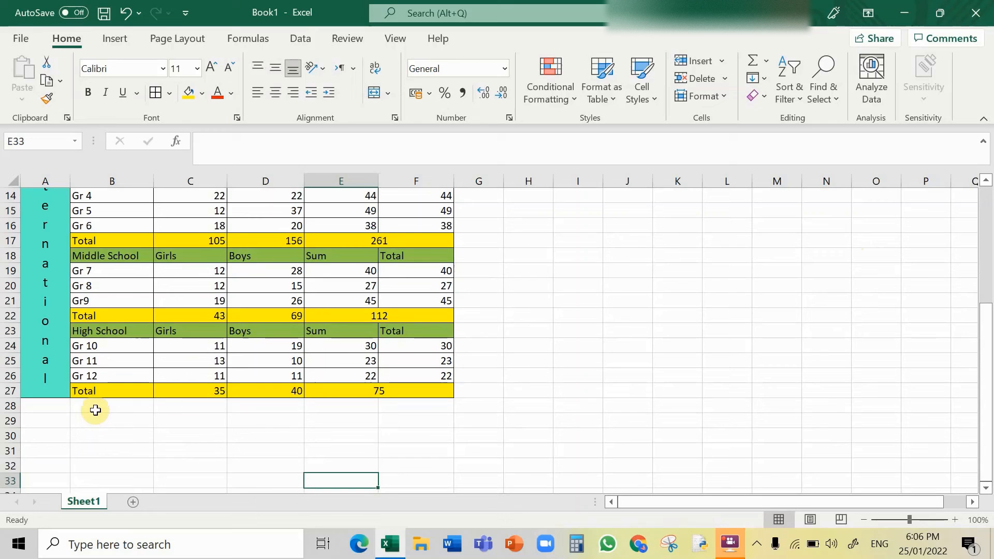
click(128, 407)
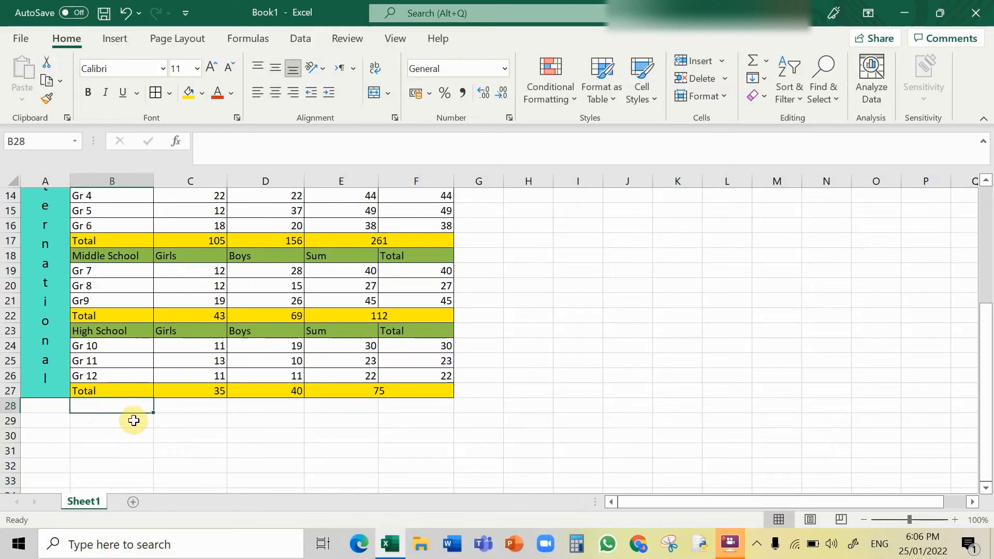
key(Caps_Lock)
text(Total Students)
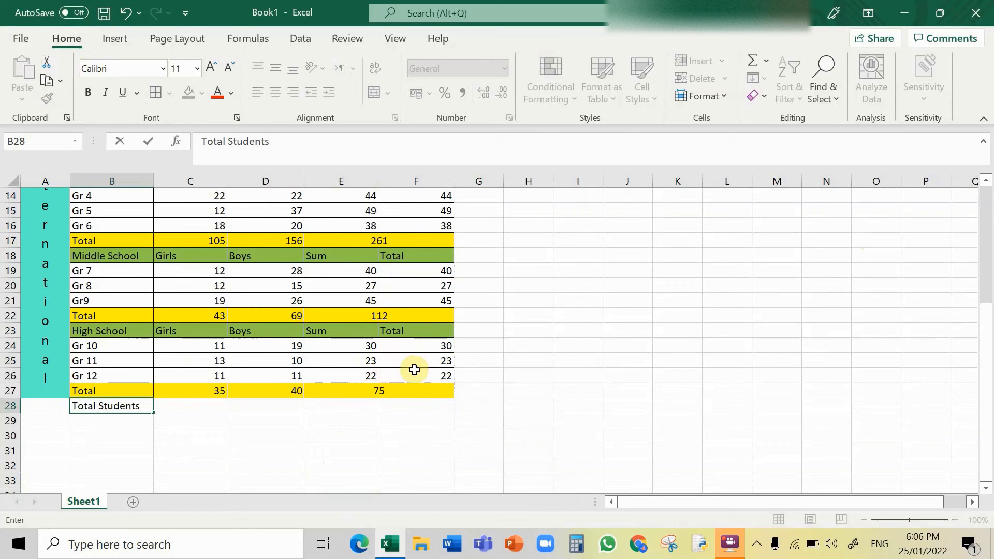
Step: Enter a SUM formula in E28 adding the section totals E8, E17, E22 and E27
click(339, 406)
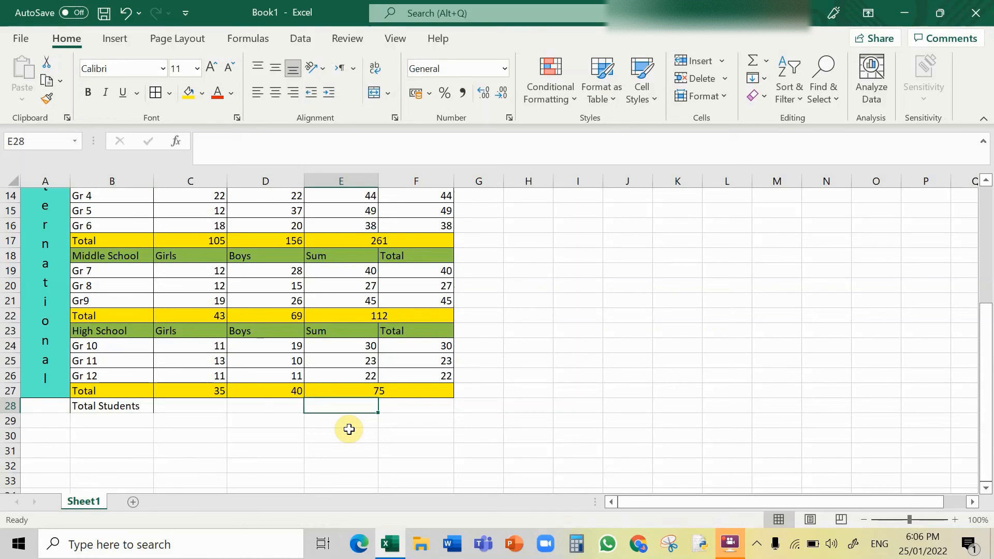
text(=)
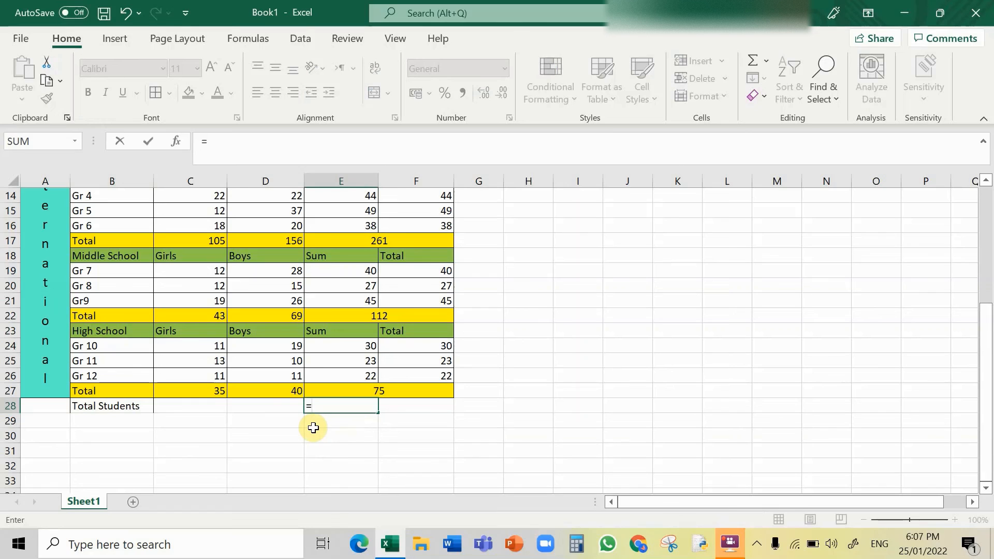
text(sum)
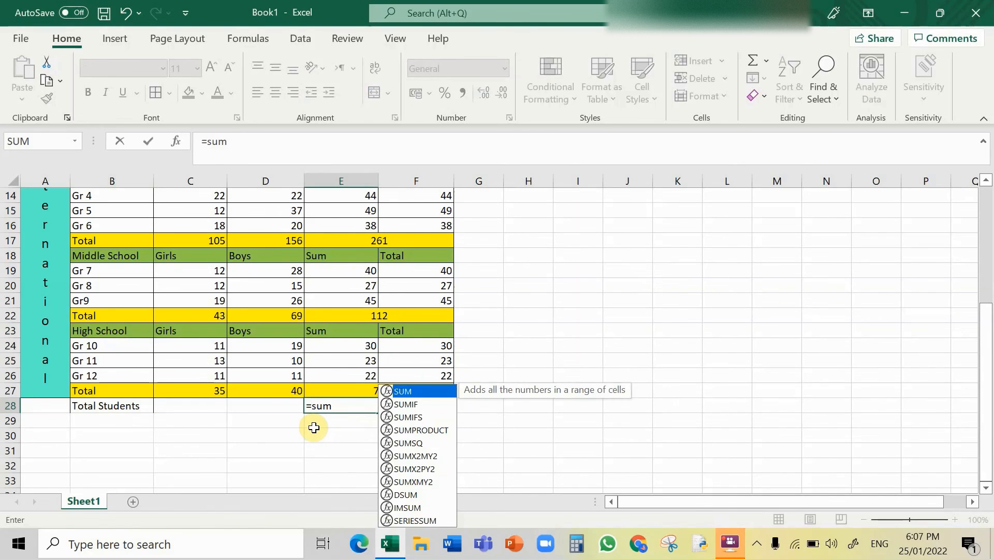
text(()
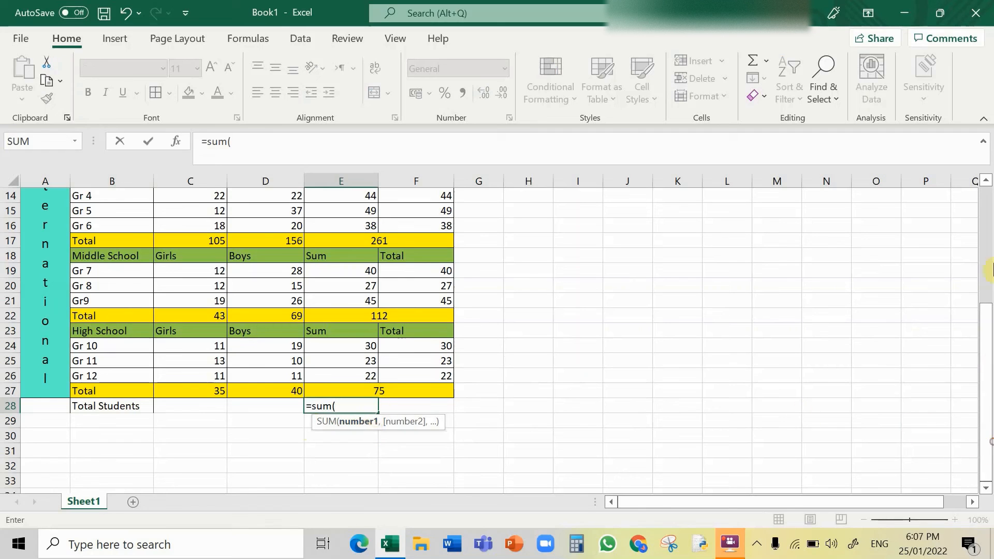
drag(989, 310, 989, 223)
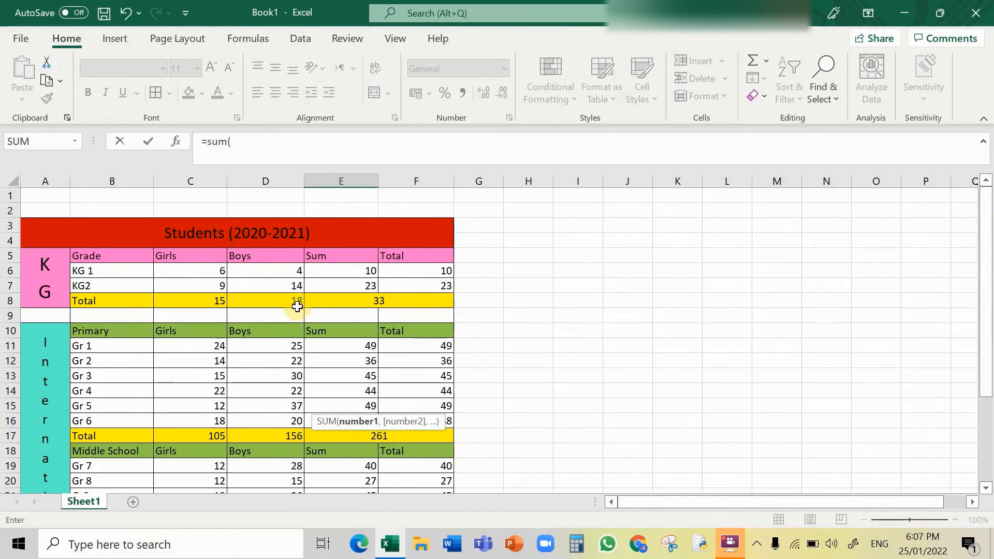
click(360, 303)
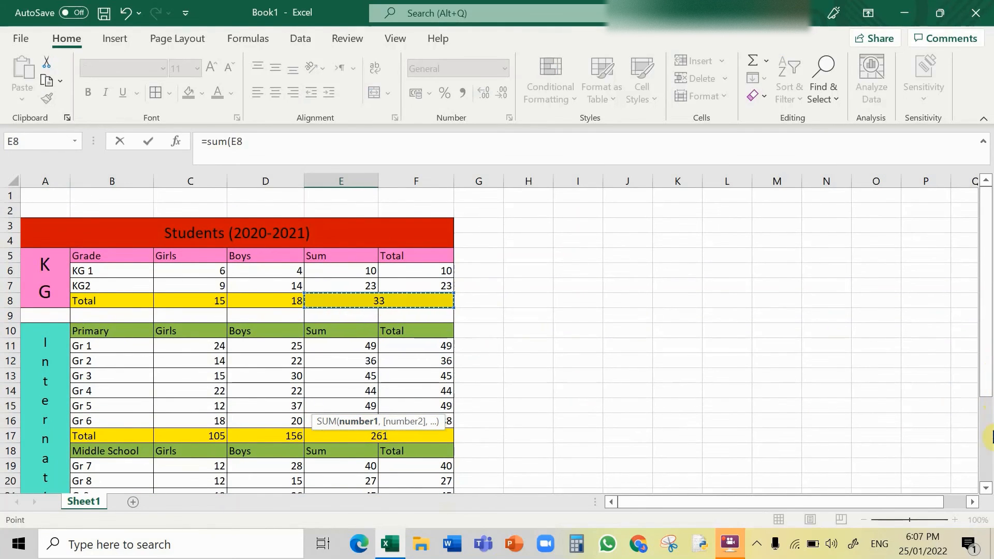
drag(989, 384, 982, 507)
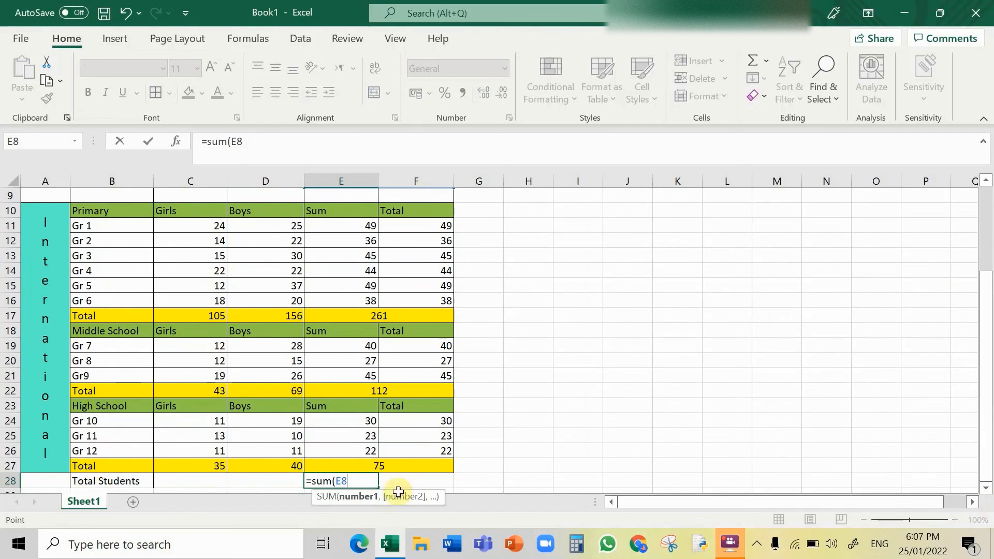
text(,)
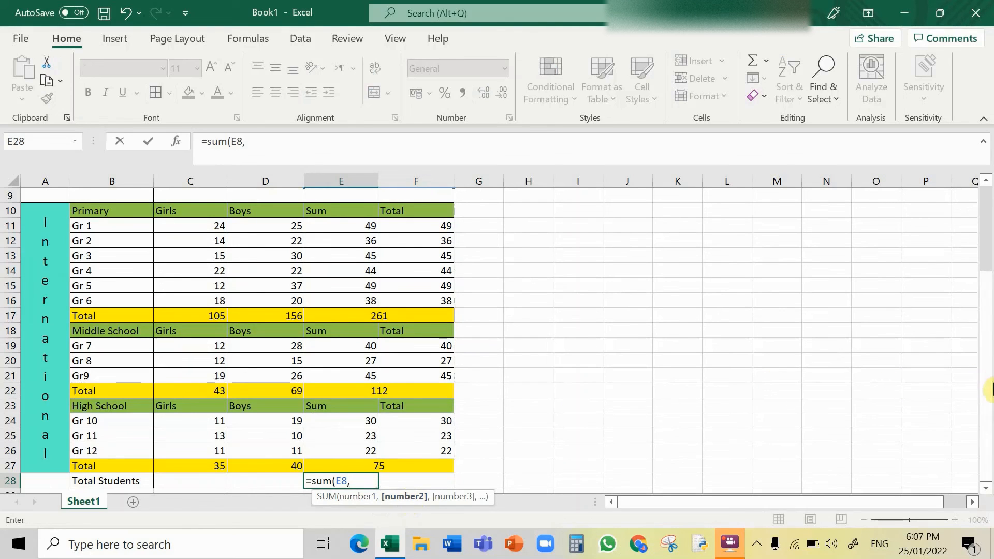
mouse_move(984, 410)
mouse_down()
mouse_move(982, 372)
mouse_move(982, 409)
mouse_up()
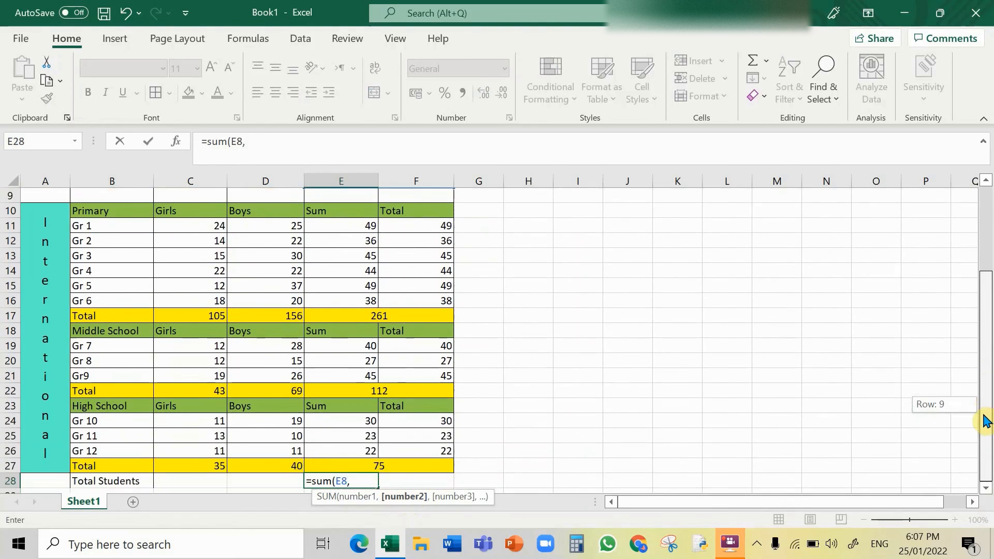
click(411, 322)
text(,)
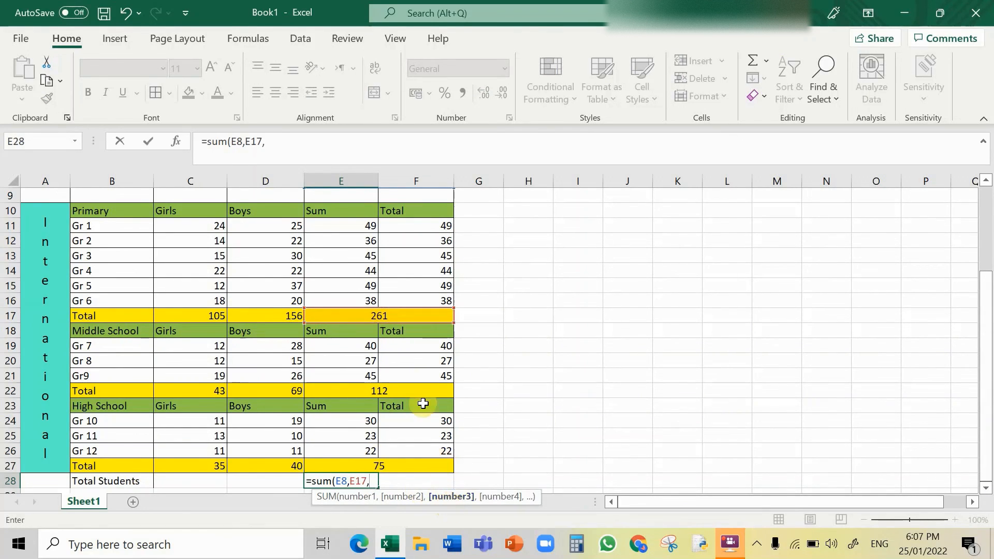
click(416, 386)
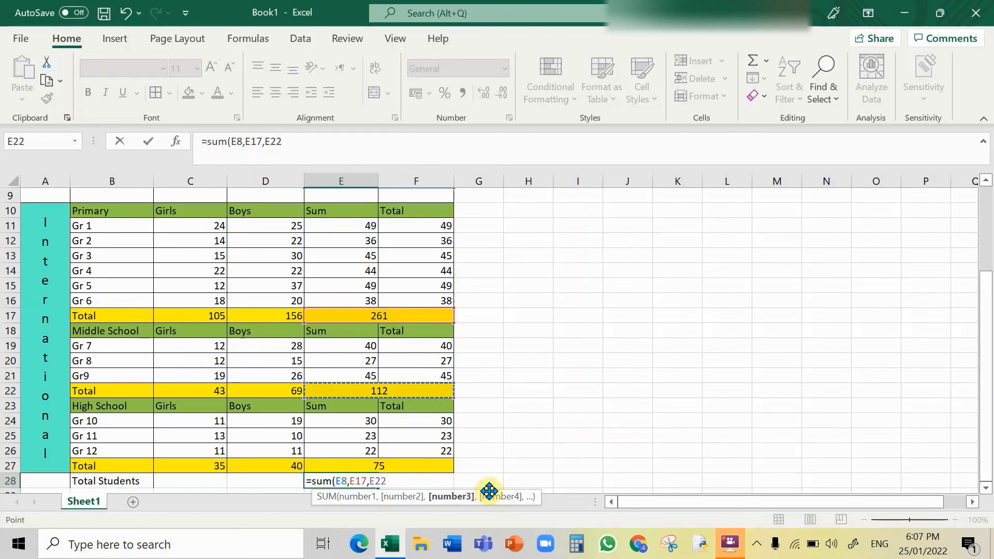
text(,)
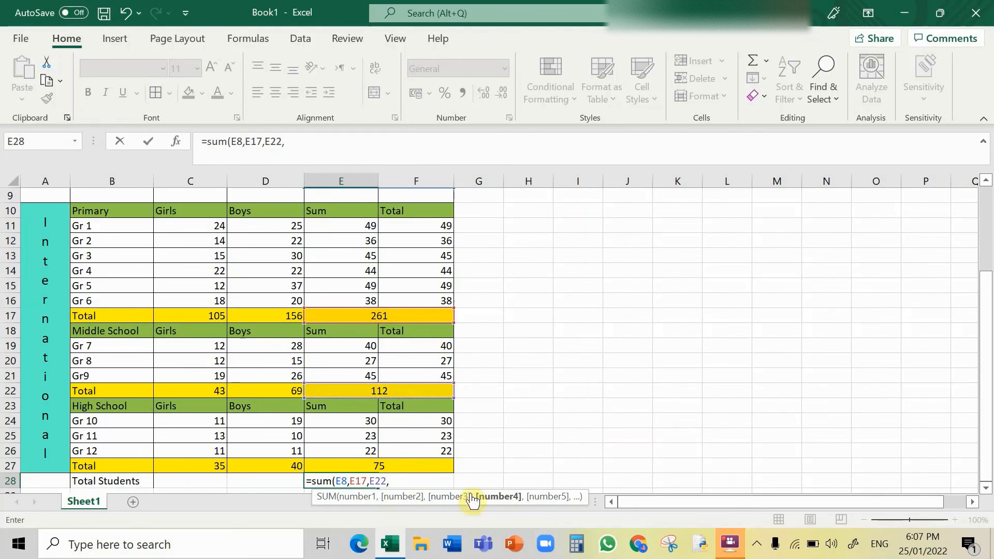
click(416, 467)
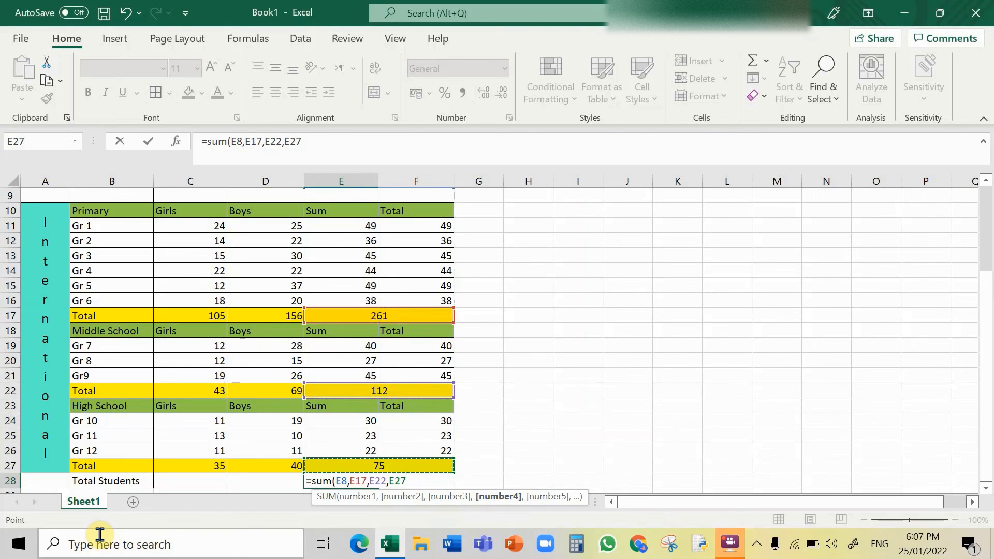
text())
key(Return)
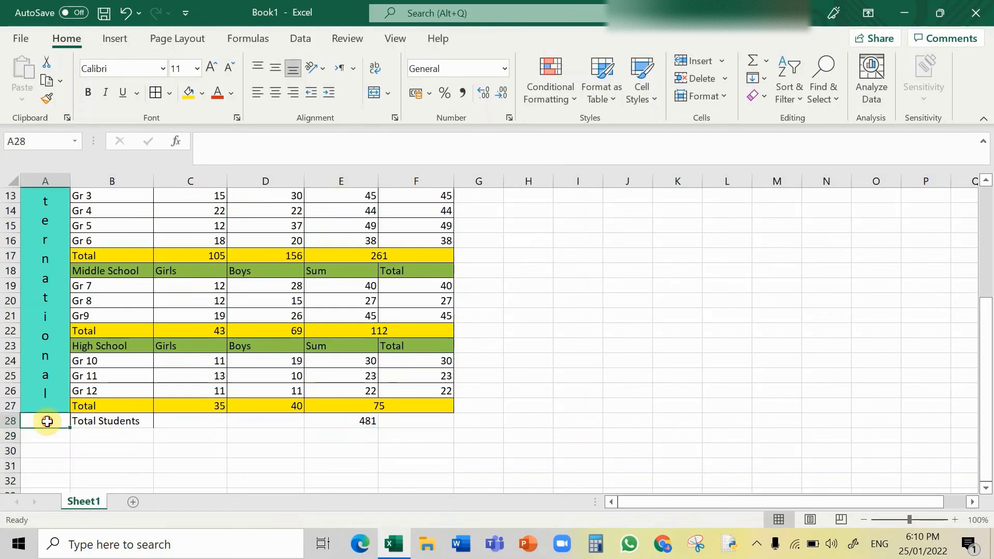
Step: Merge and centre cells A28:D28 holding the Total Students label
key(shift+Right)
key(shift+Right)
key(shift+Right)
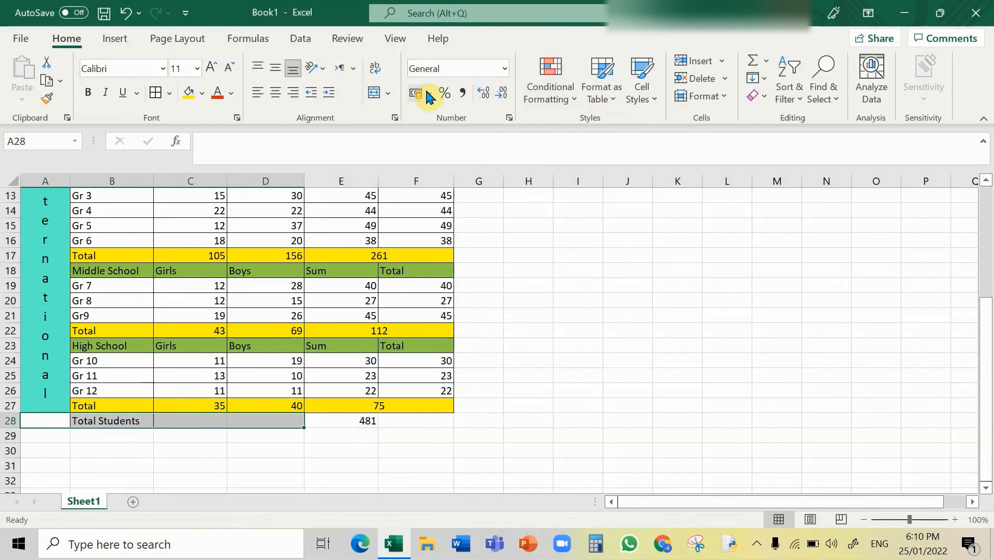
click(375, 93)
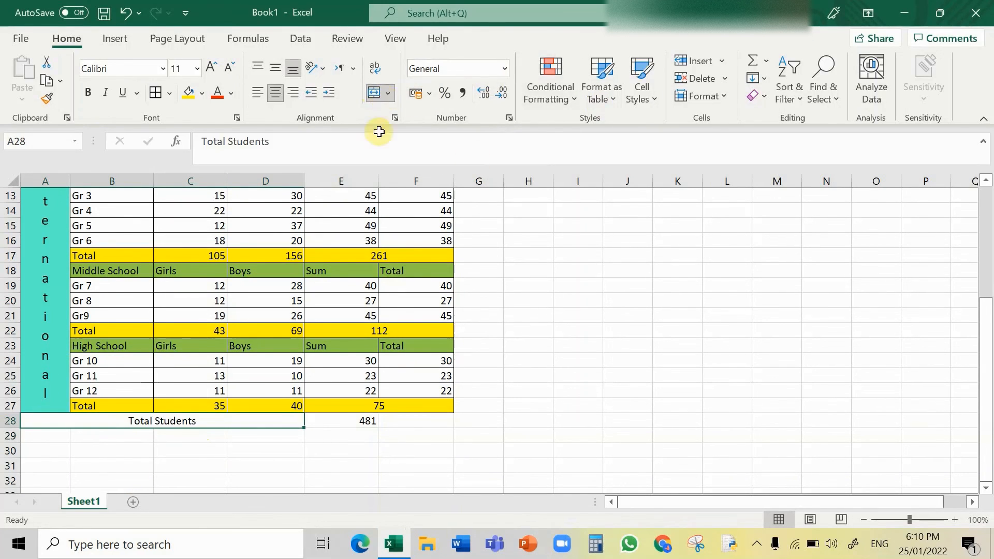
Step: Merge and centre cells E28:F28 holding the grand total
click(369, 424)
key(shift+Right)
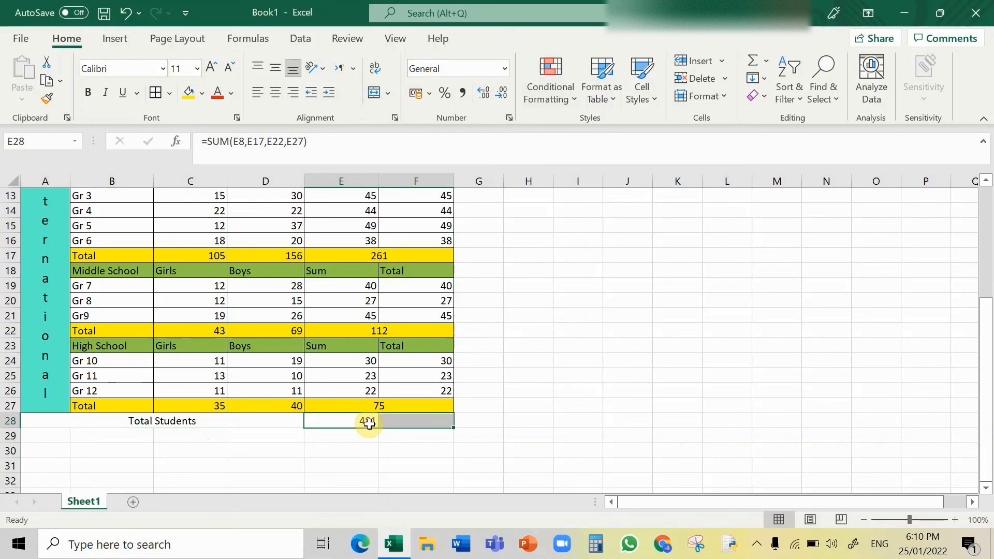
click(374, 94)
Step: Fill the grand total row A28:F28 with pink
drag(57, 420, 373, 420)
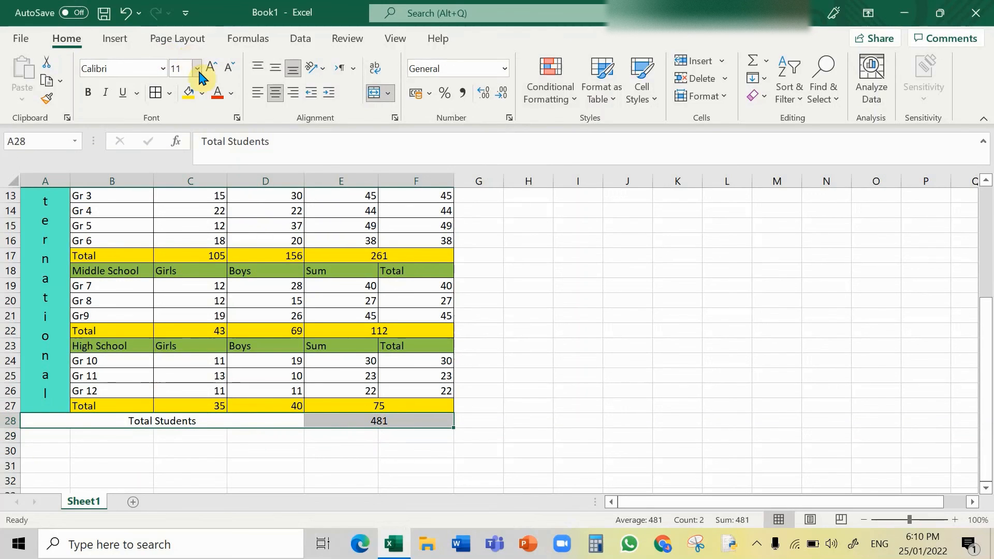
click(200, 94)
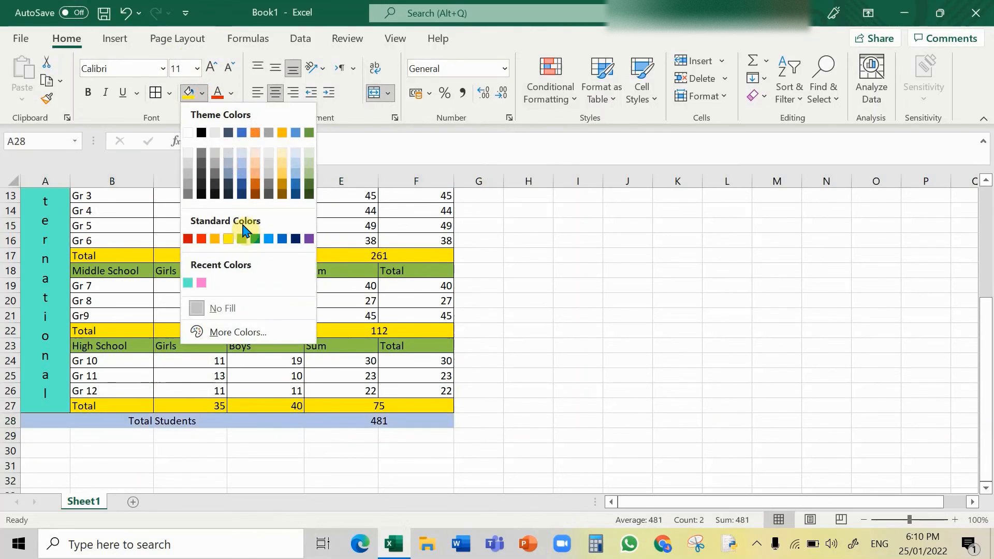
click(199, 283)
click(593, 330)
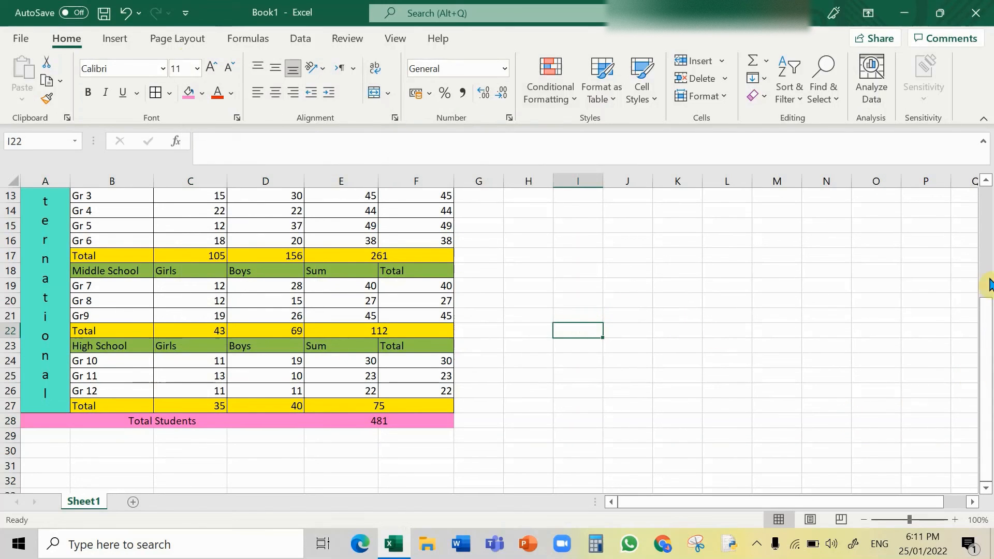
Step: Zoom out to 68% to review the complete student table
drag(990, 363, 990, 321)
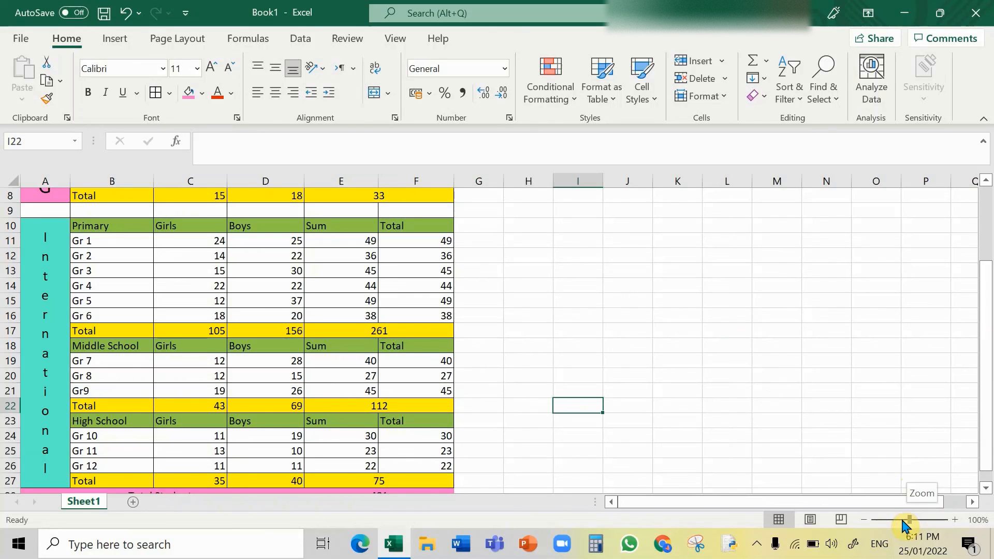
drag(904, 521, 902, 520)
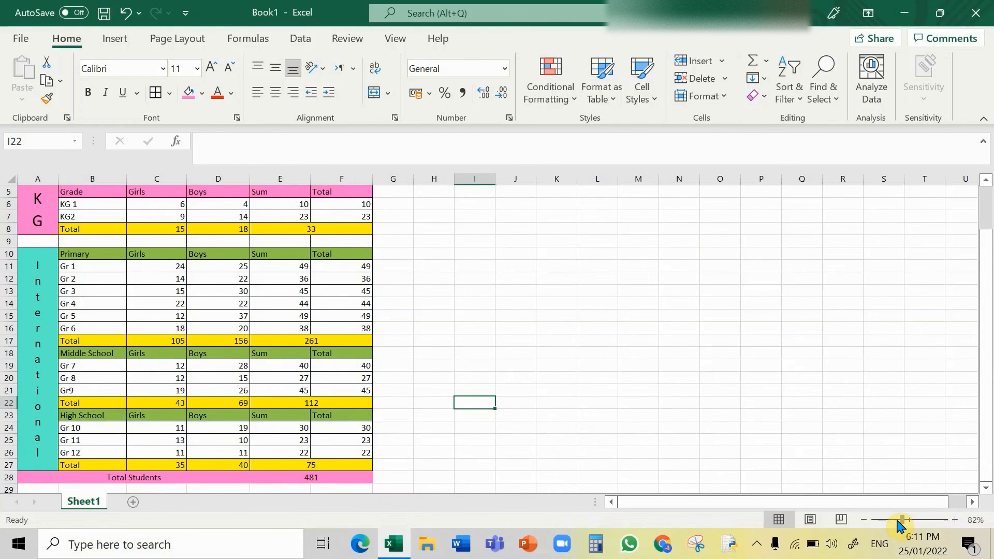
drag(902, 520, 896, 521)
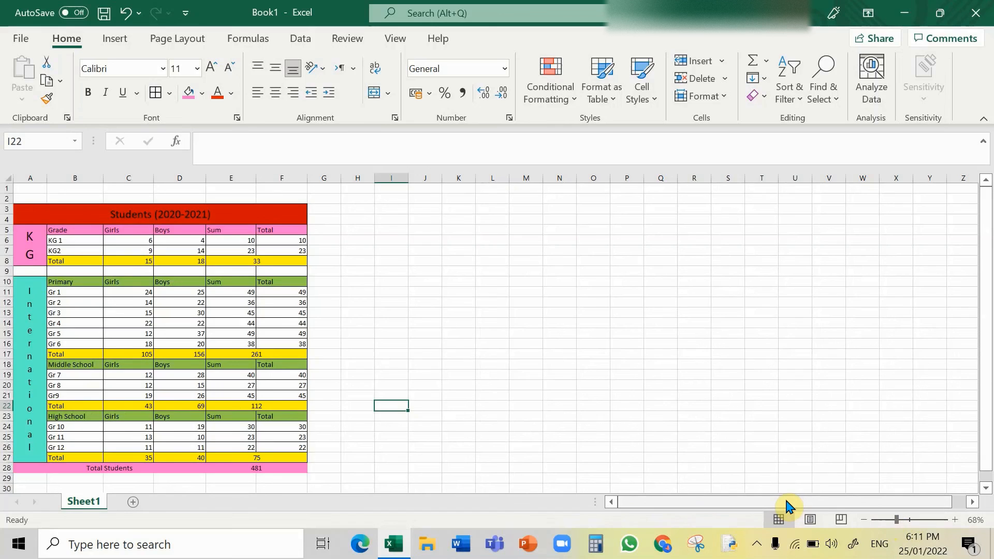
click(357, 316)
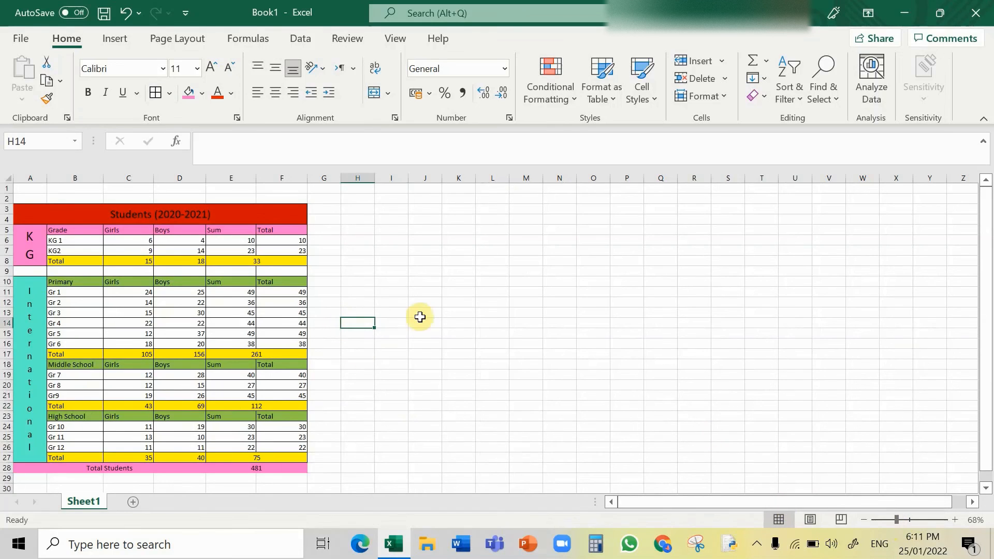
click(459, 316)
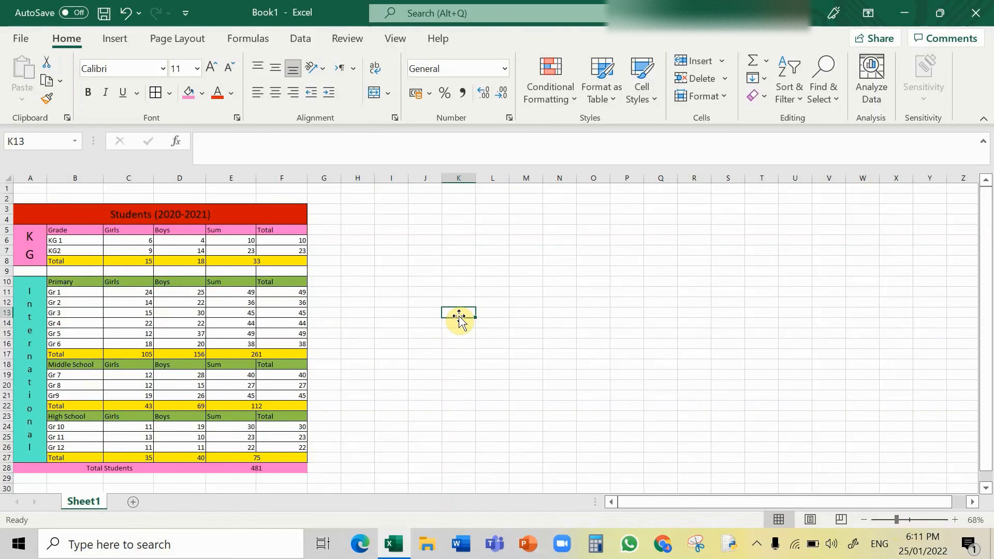